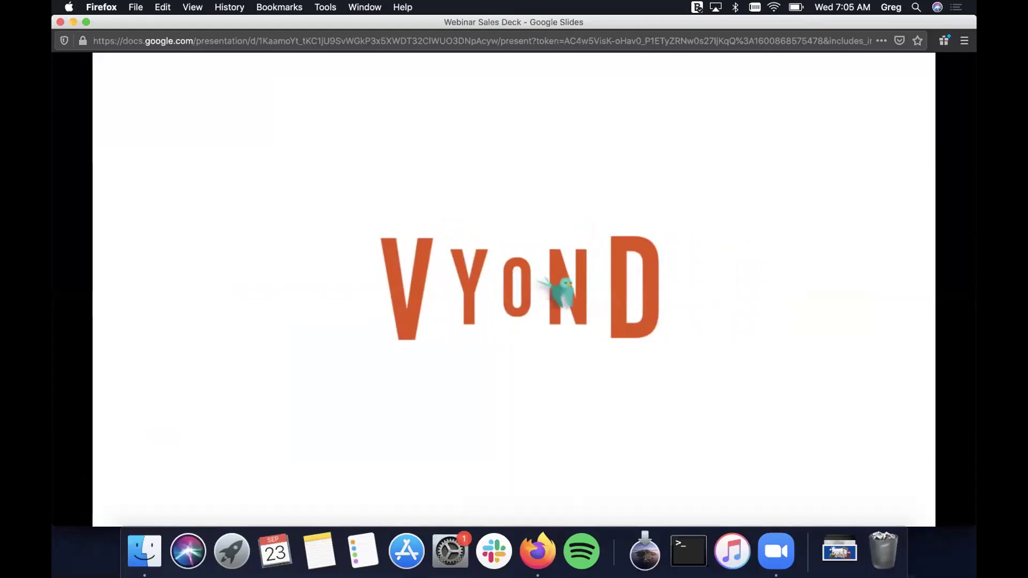
Advance the Webinar Sales Deck slideshow from the Vyond logo to the slide "Dynamism is built into our templates.".
left_click(836, 284)
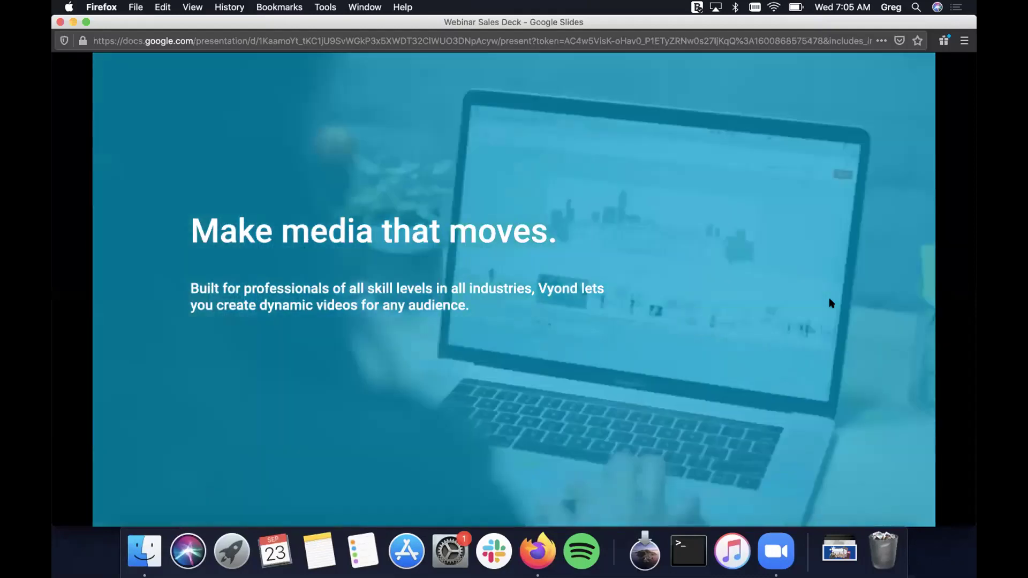
left_click(616, 256)
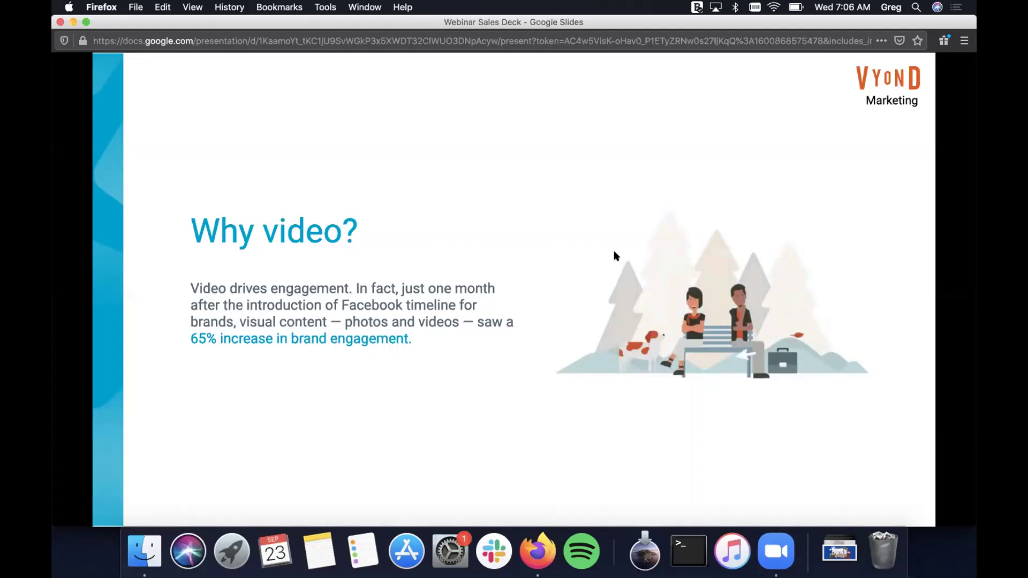
key("Right")
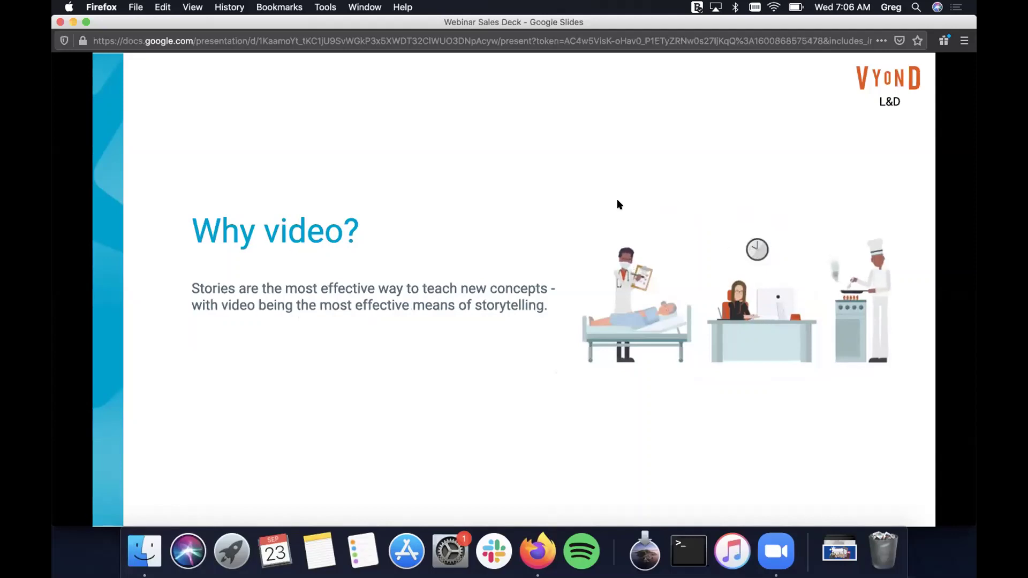
key("Right")
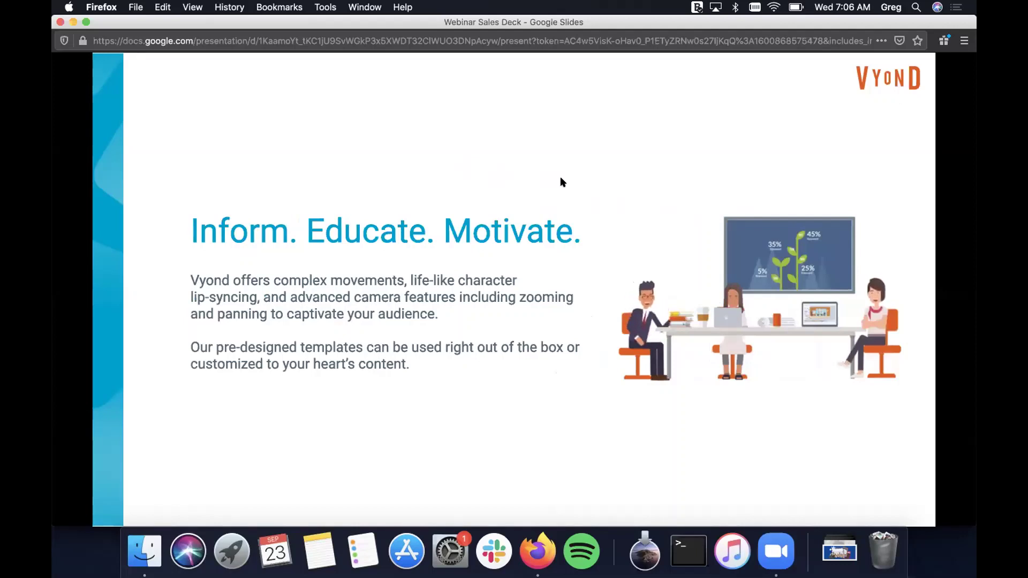
key("Right")
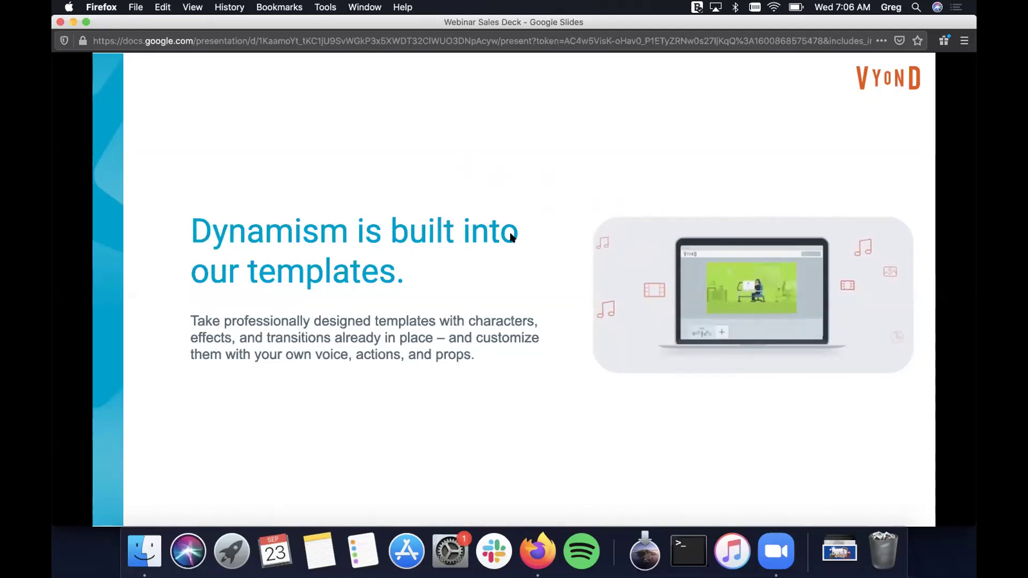
Exit the slideshow, switch to the open Vyond Template Library page and look over its featured videos and templates.
key("Escape")
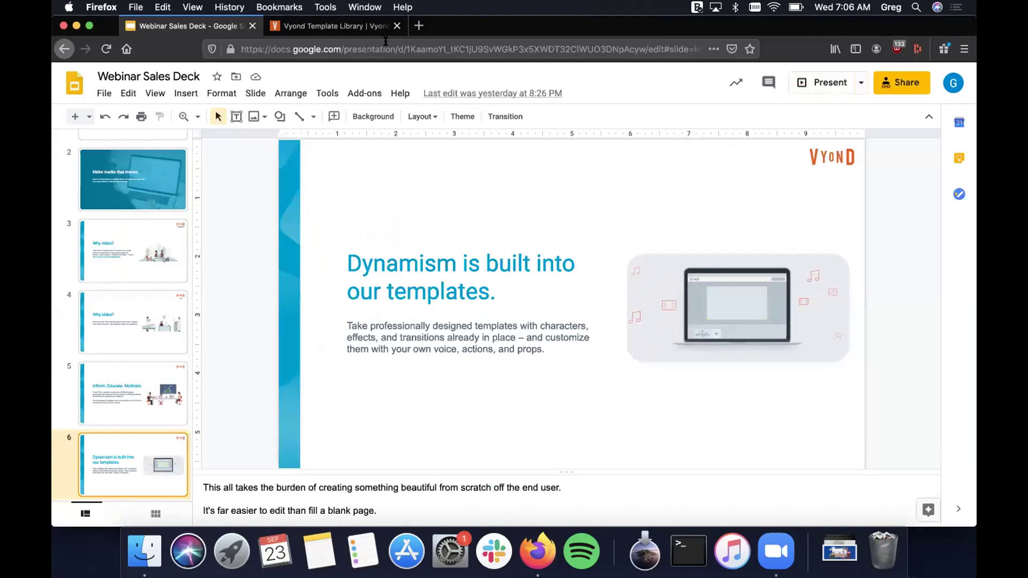
left_click(359, 28)
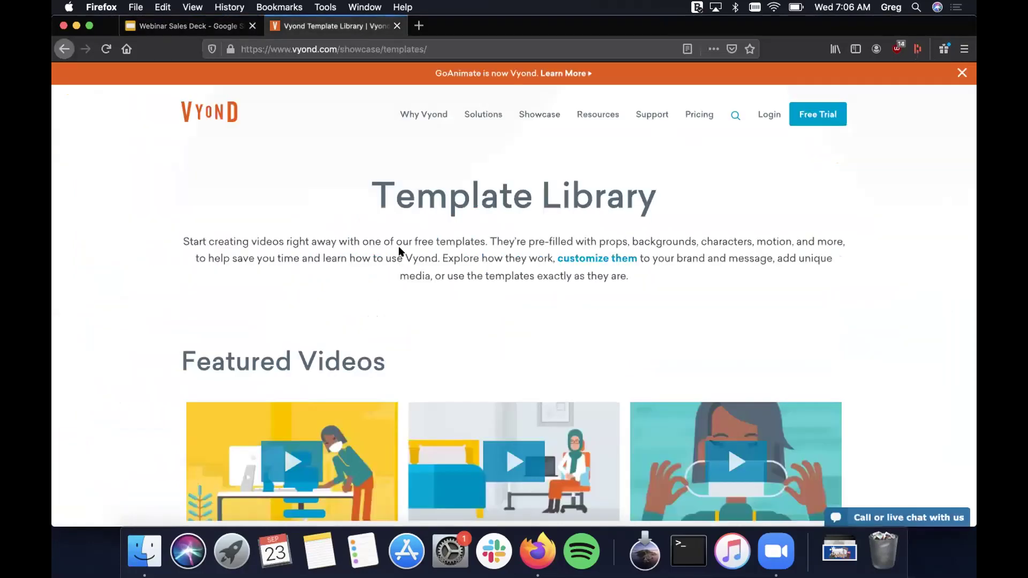
scroll(398, 252, "down", 10)
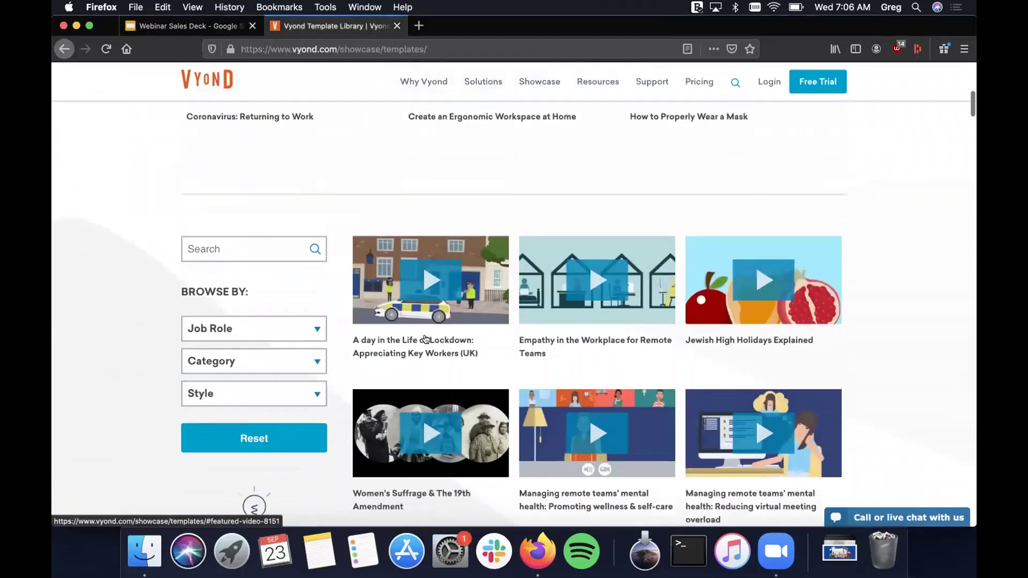
scroll(426, 339, "down", 2)
scroll(428, 299, "up", 1)
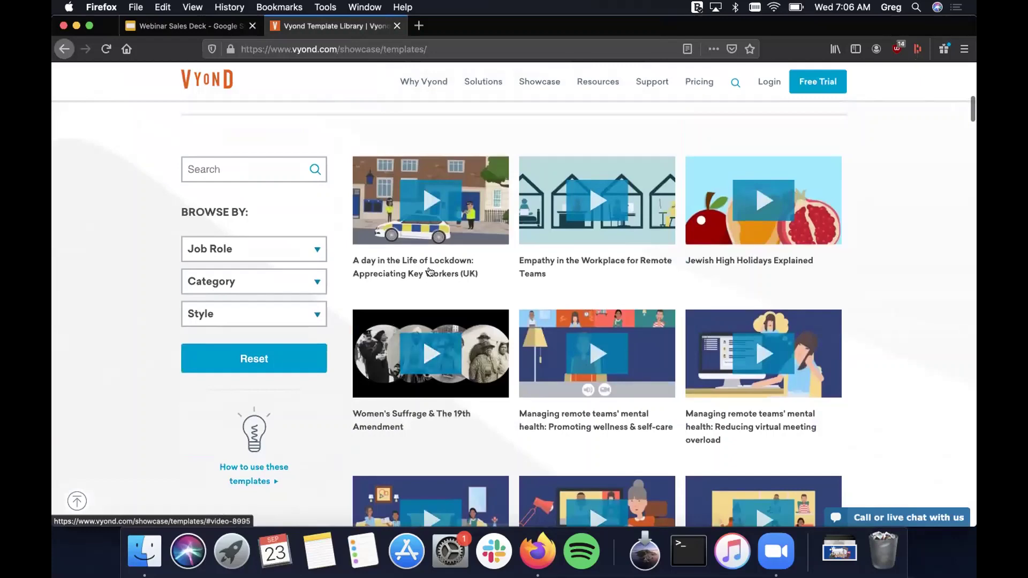
scroll(426, 278, "up", 12)
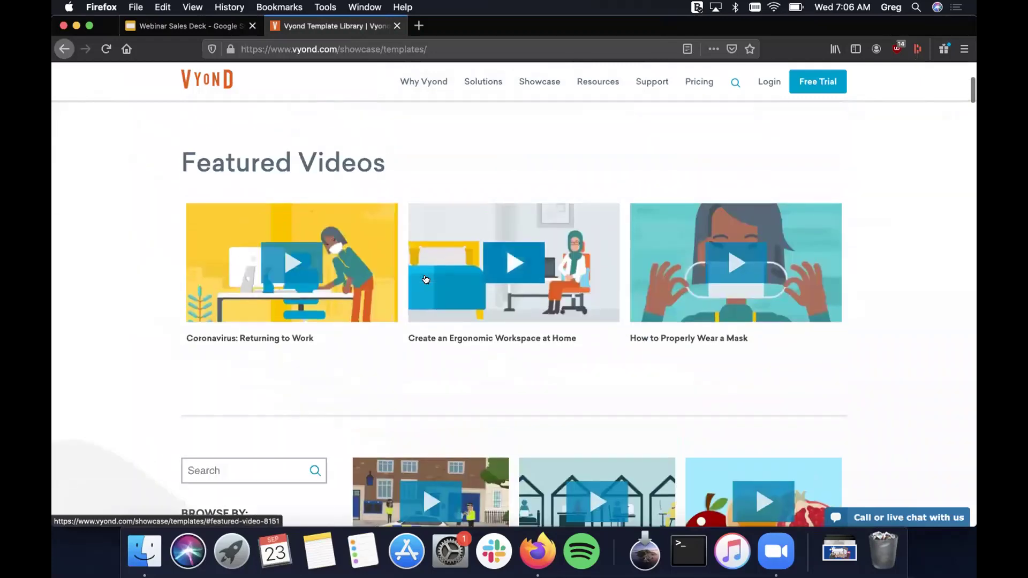
scroll(426, 275, "down", 1)
scroll(427, 276, "up", 1)
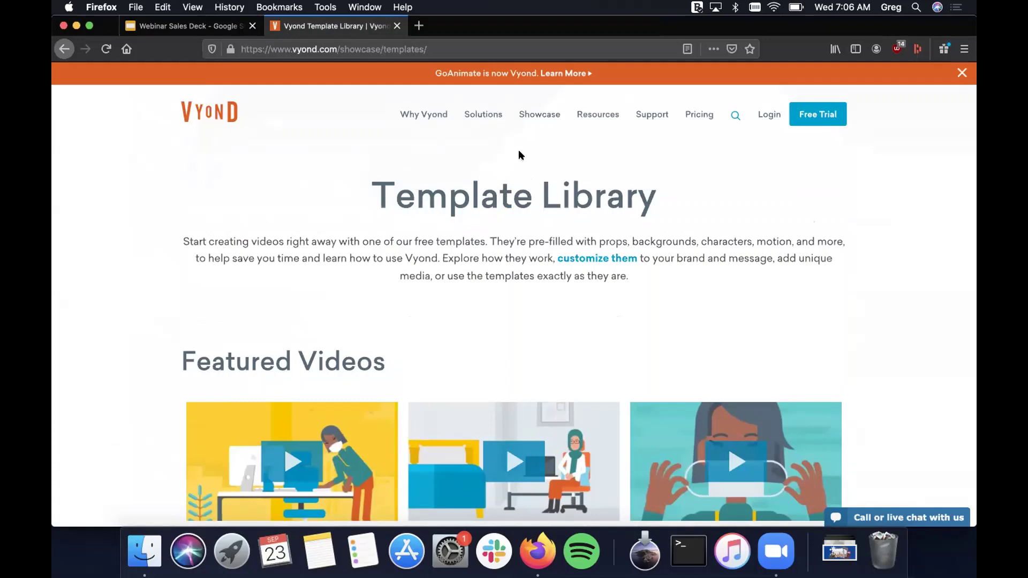
Examine the site's Showcase entries and the template library's search field and Job Role, Category and Style filters.
mouse_move(535, 122)
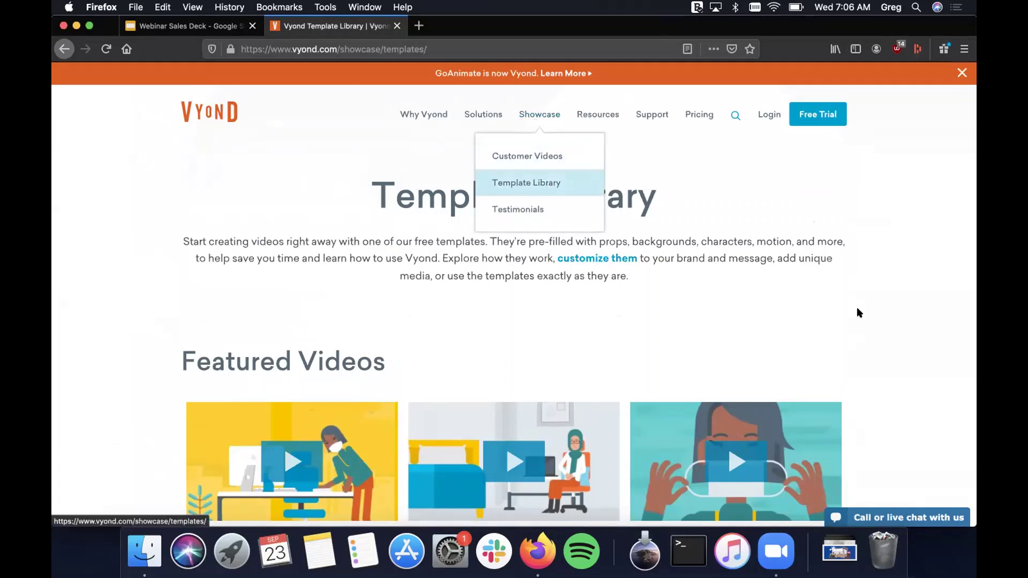
scroll(837, 270, "down", 5)
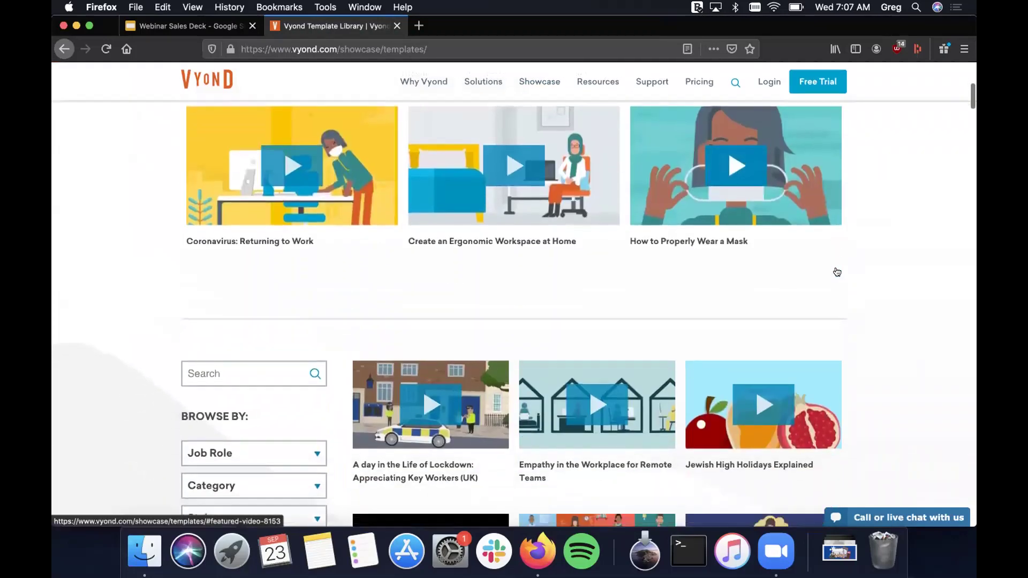
scroll(837, 272, "down", 3)
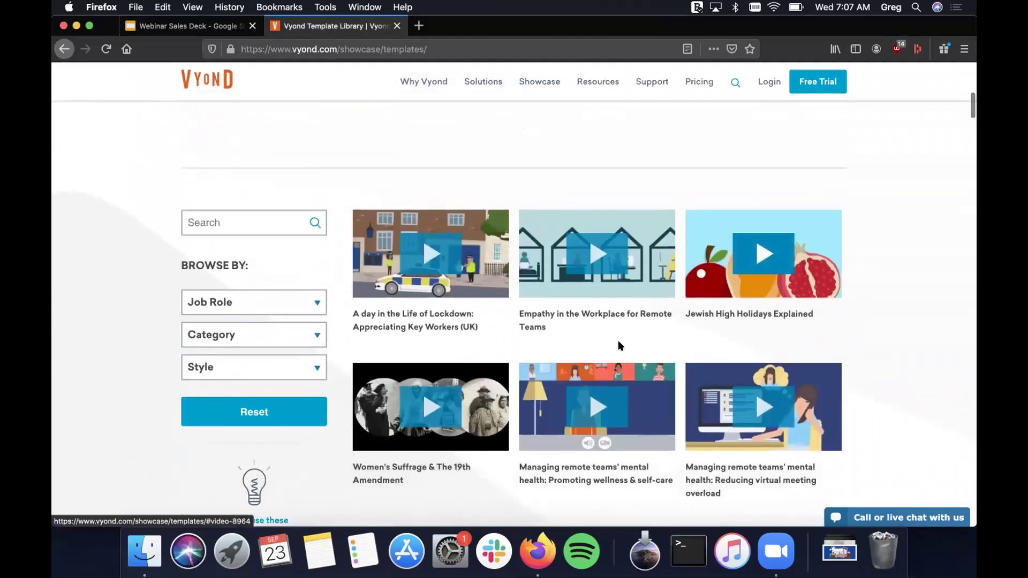
left_click(250, 221)
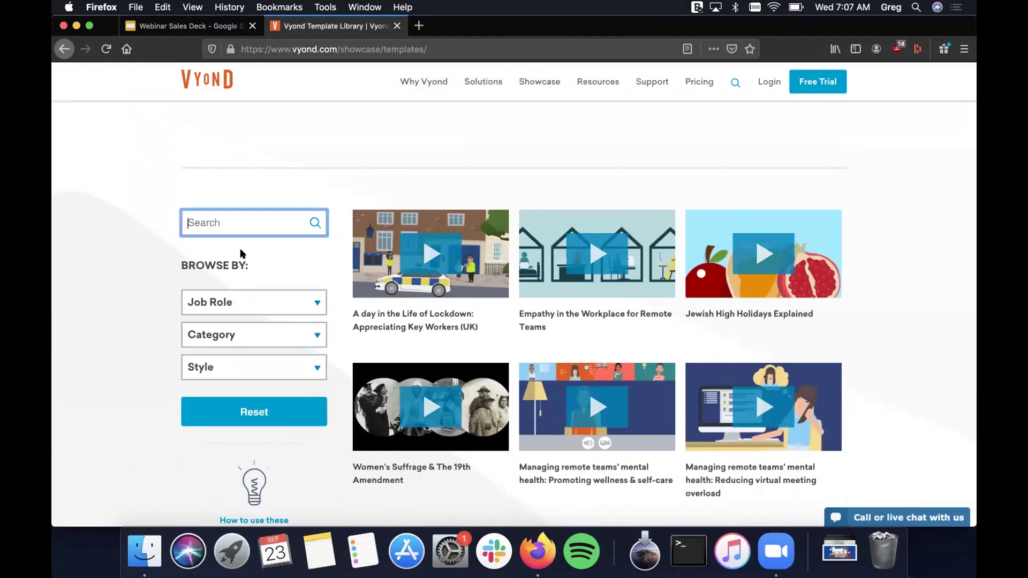
scroll(194, 253, "down", 2)
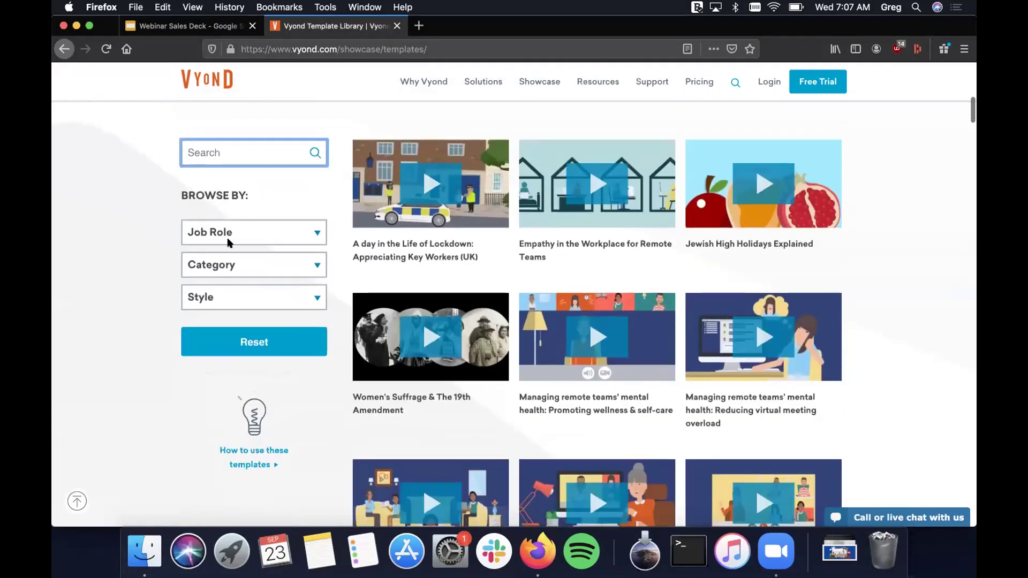
left_click(275, 239)
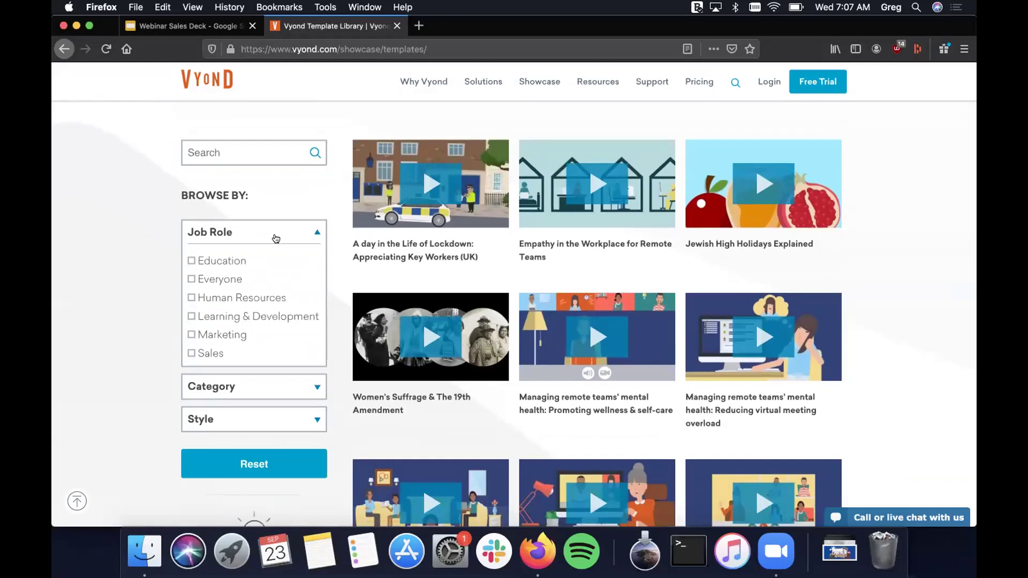
left_click(276, 238)
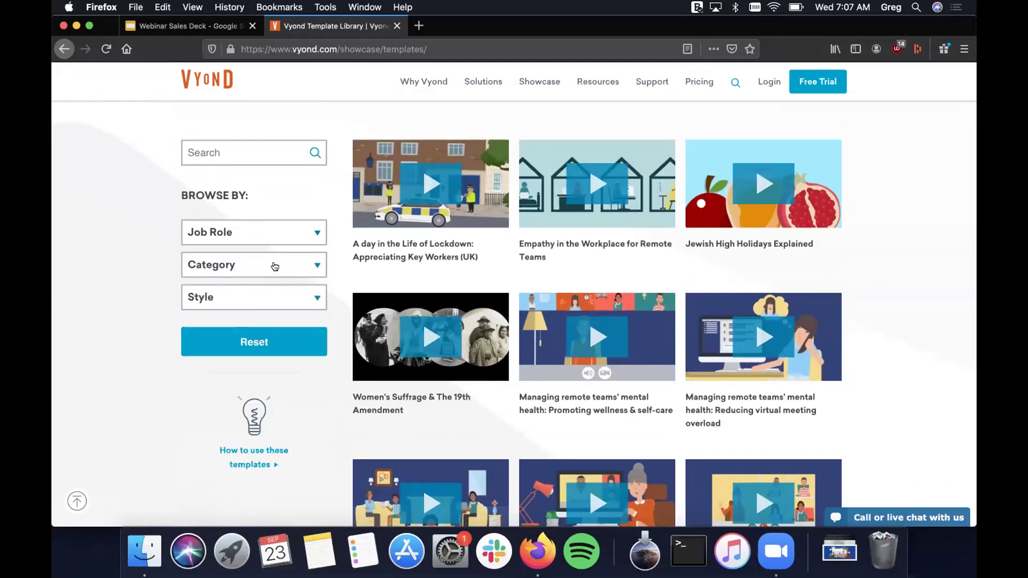
left_click(274, 266)
left_click(275, 266)
left_click(265, 306)
left_click(265, 306)
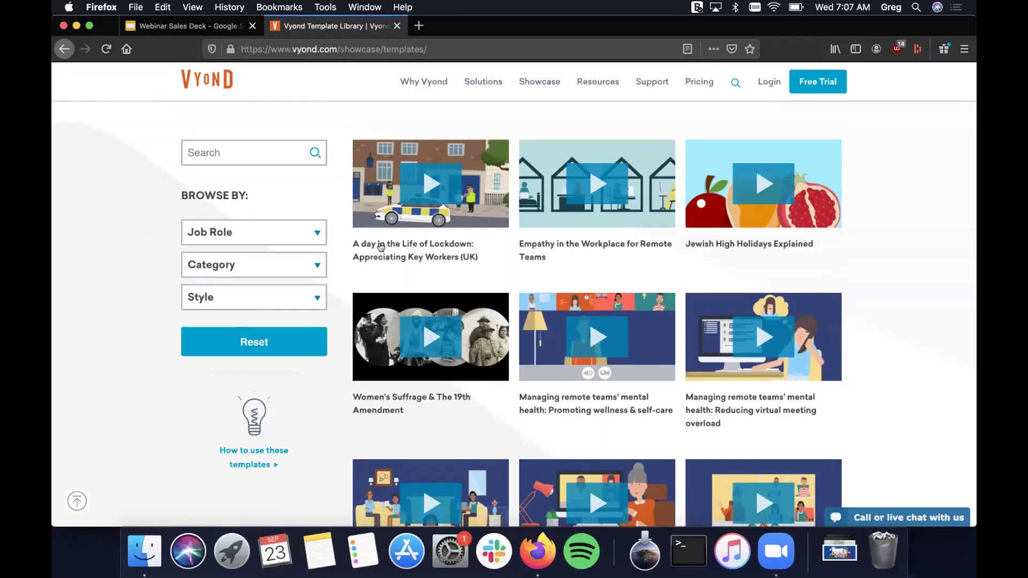
Open the template "A day in the Life of Lockdown: Appreciating Key Workers (UK)" and use it for a new video in Vyond Studio.
left_click(413, 244)
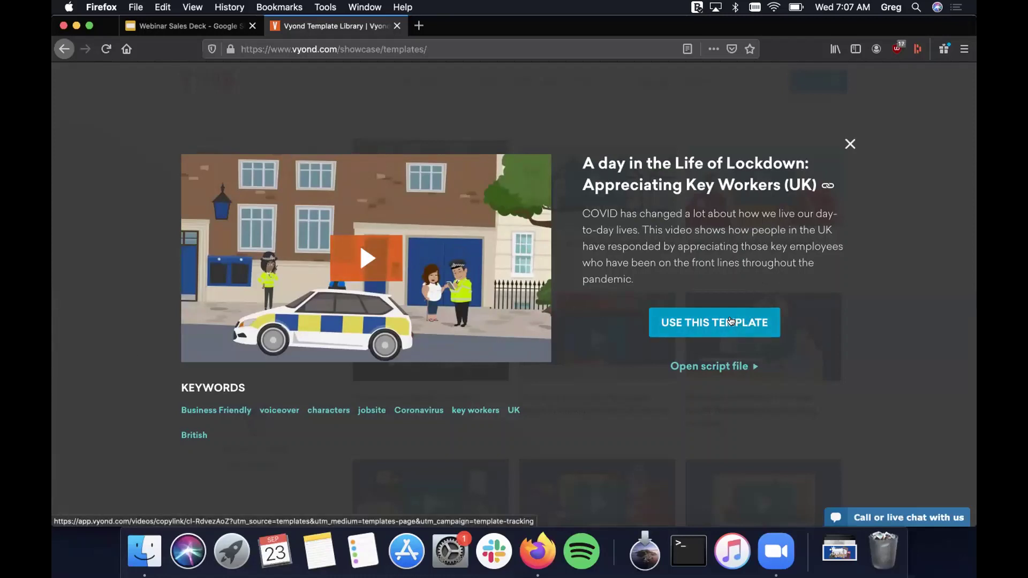
left_click(731, 321)
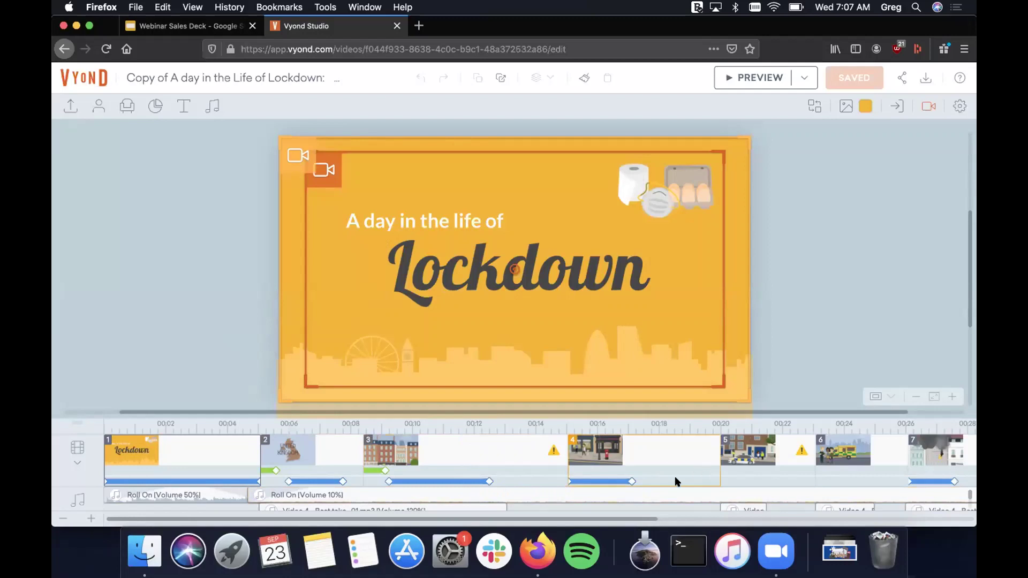
Delete scenes 2 through 6, from the United Kingdom map to the ambulance scene, from the timeline.
left_click_drag(506, 517, 428, 513)
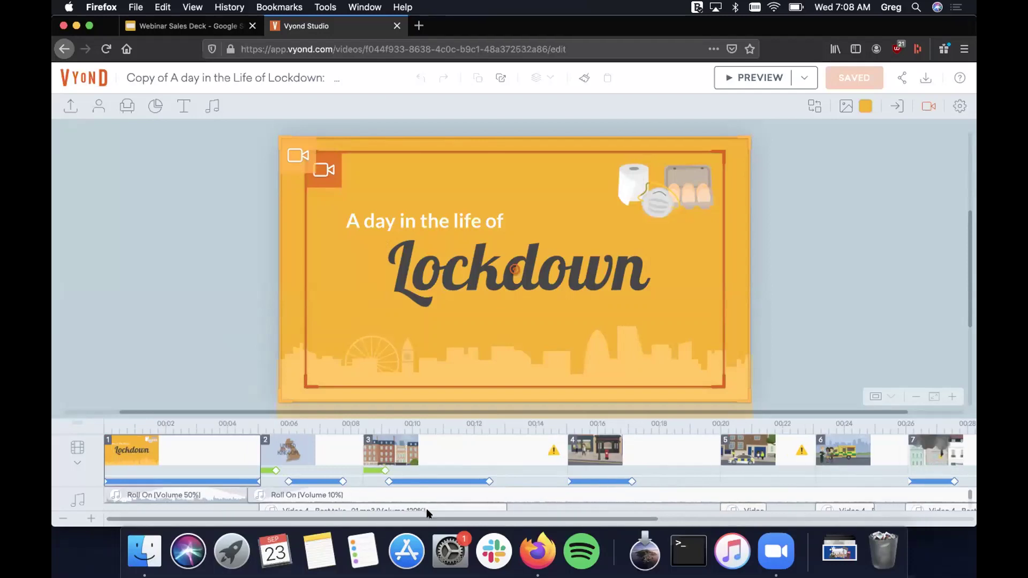
left_click(305, 450)
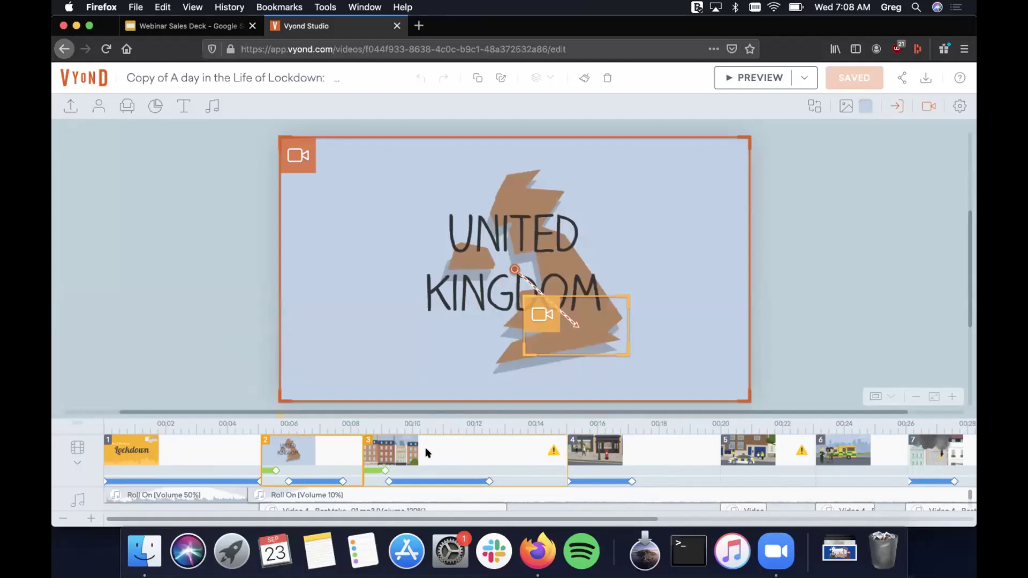
left_click(611, 459)
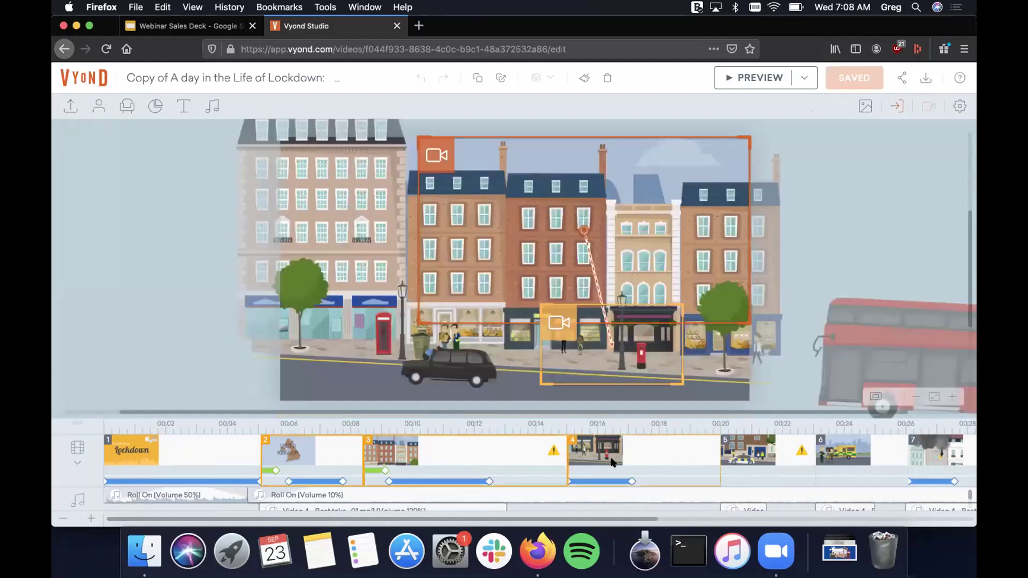
left_click(749, 457)
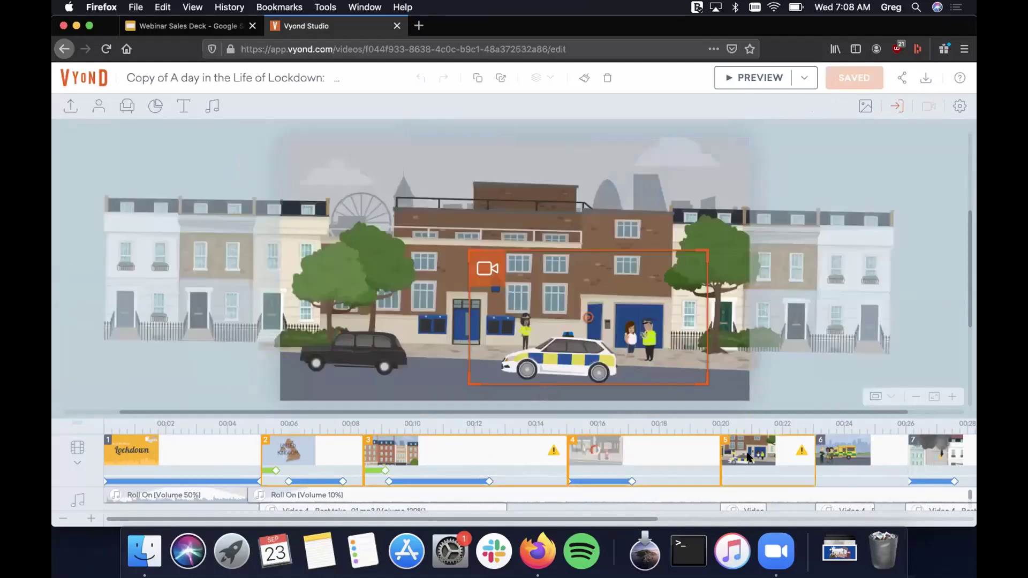
left_click(868, 448)
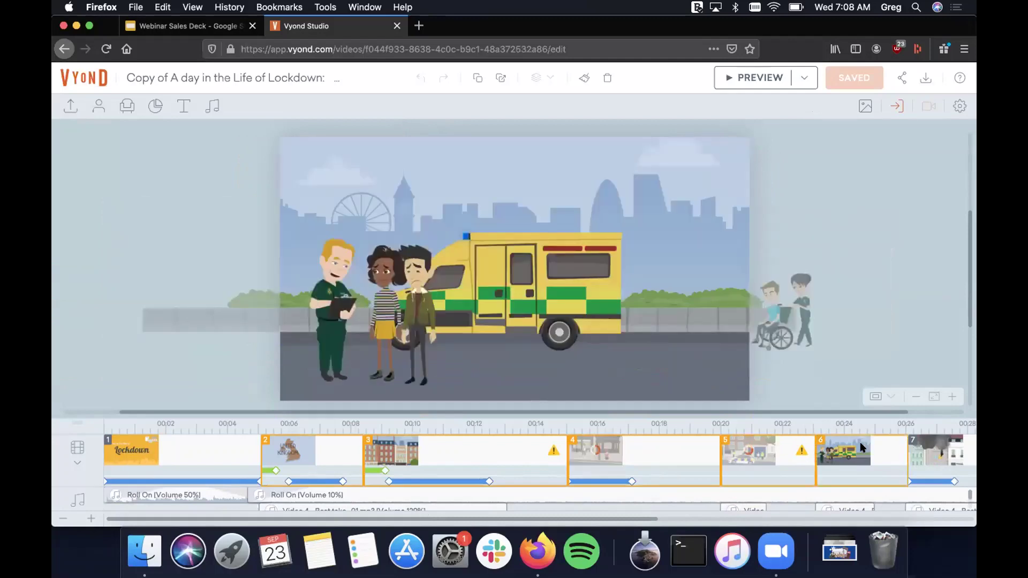
right_click(860, 443)
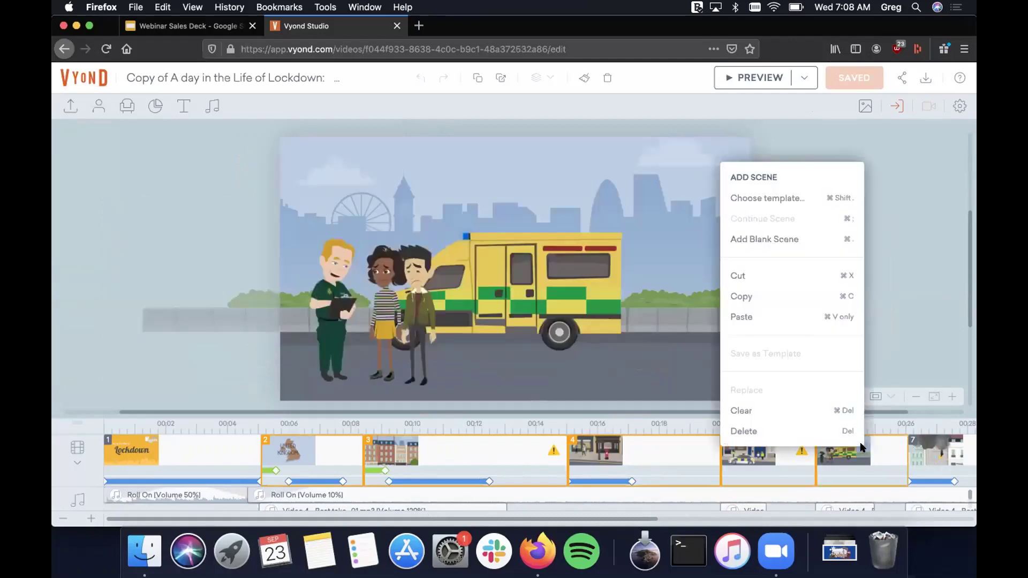
left_click(812, 439)
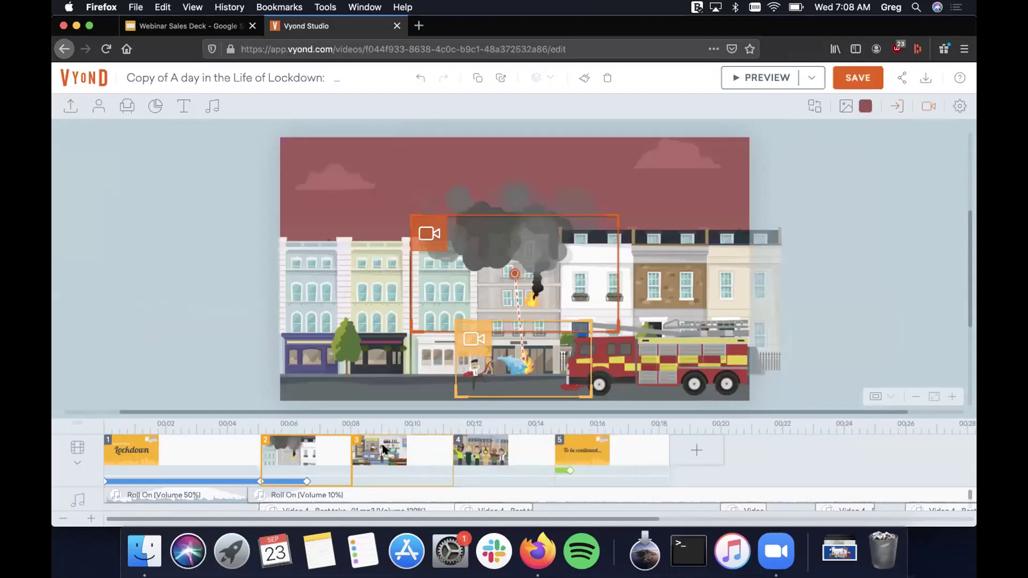
Clear the content of scenes 3 to 5, from the shop to "To be continued...", and delete these scenes.
left_click(505, 453)
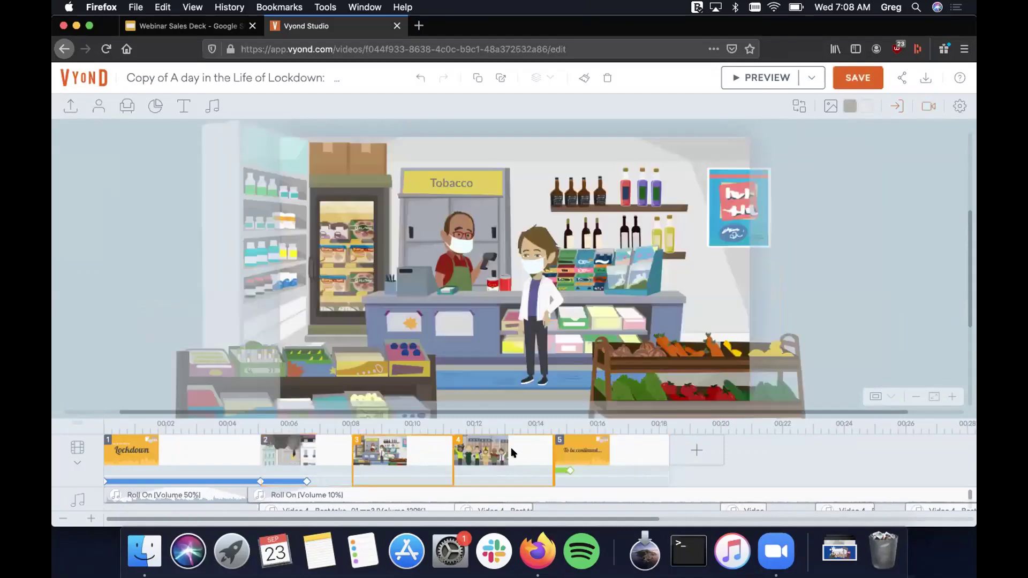
left_click(591, 462)
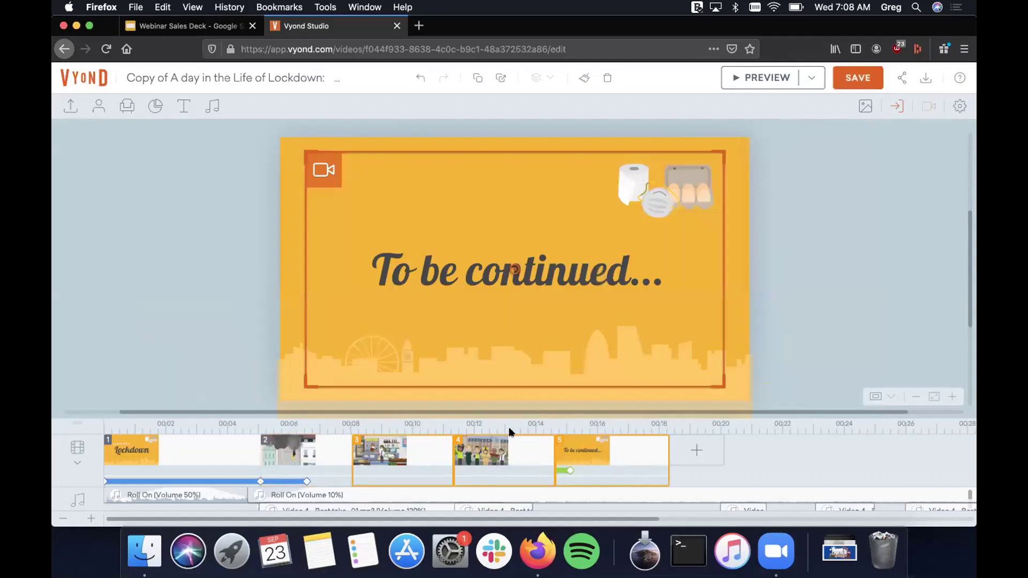
right_click(502, 447)
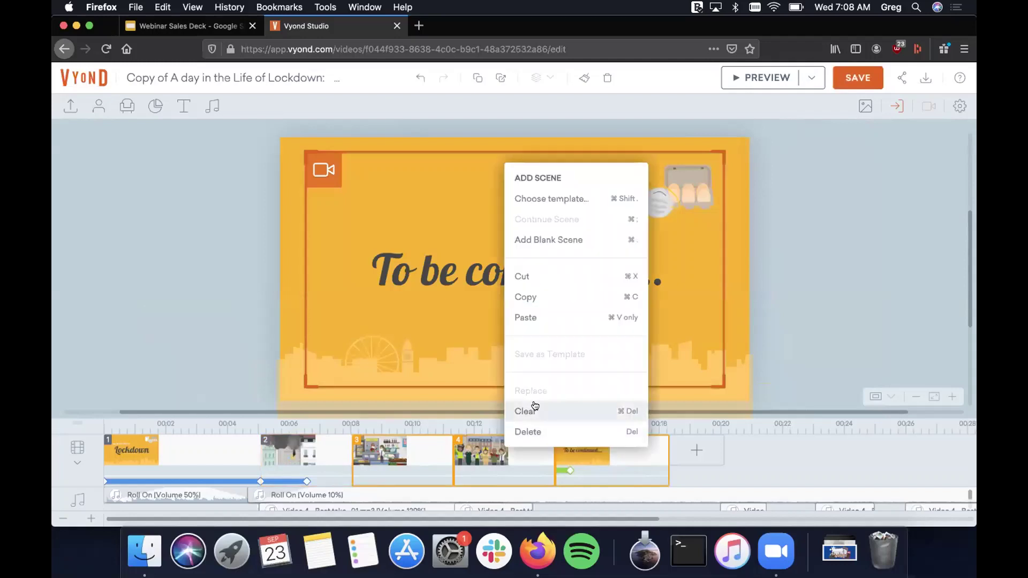
left_click(536, 410)
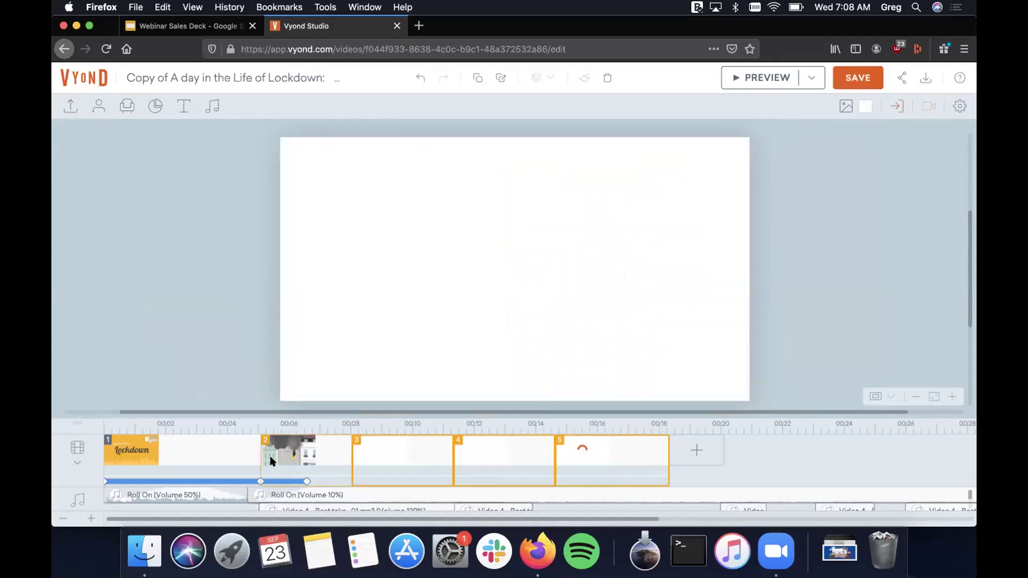
right_click(434, 446)
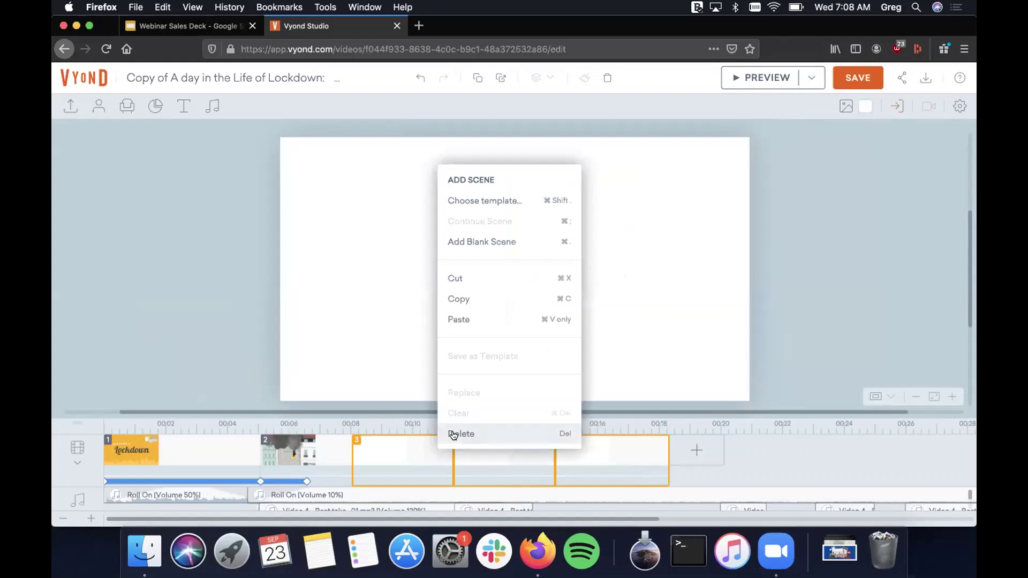
left_click(454, 434)
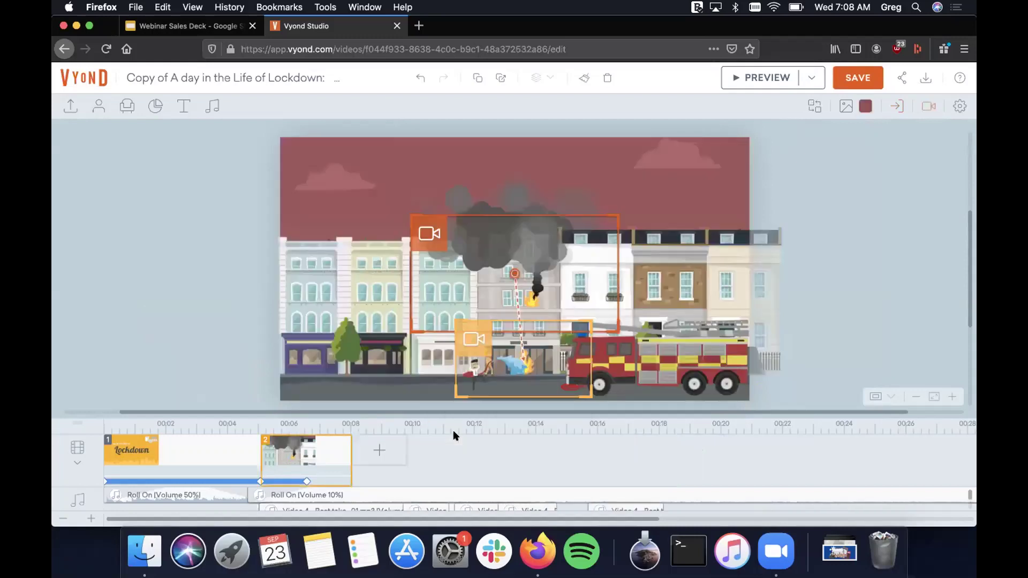
In scene 1, replace the title "Lockdown" with "Fire Safety In The Home" and delete the "A day in the life of" text.
left_click(191, 456)
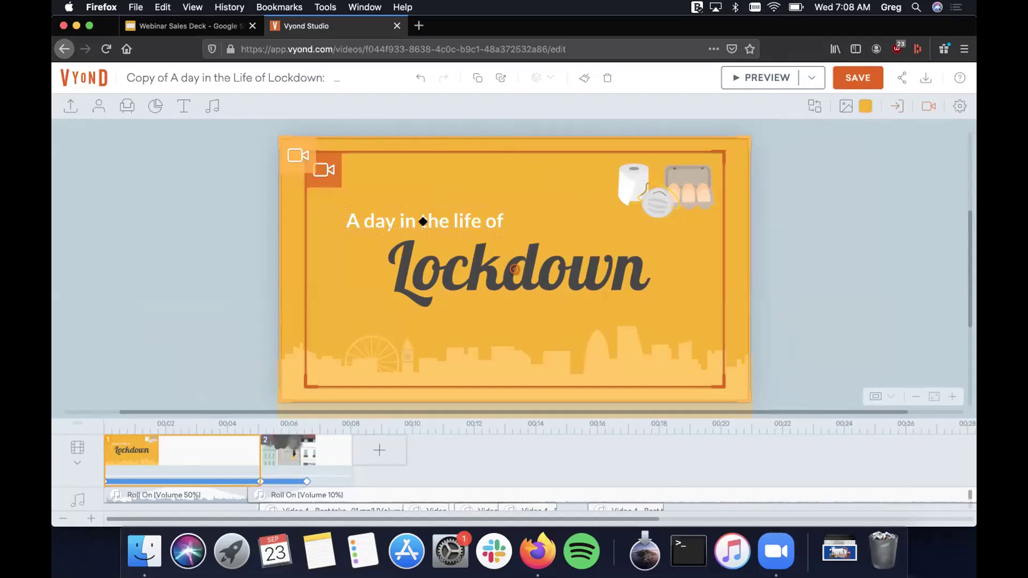
left_click(448, 273)
left_click(406, 266)
double_click(414, 267)
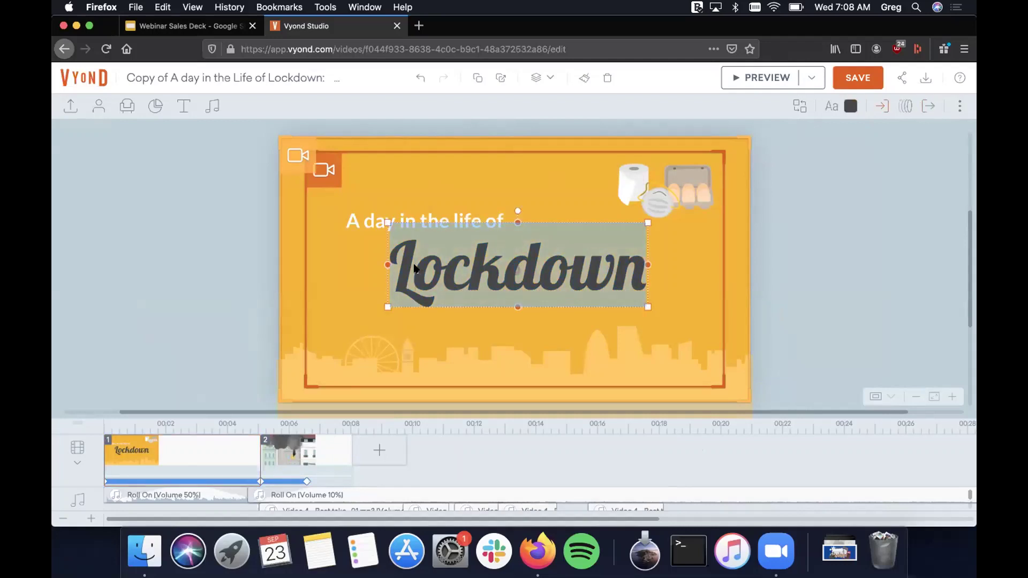
type("Fi")
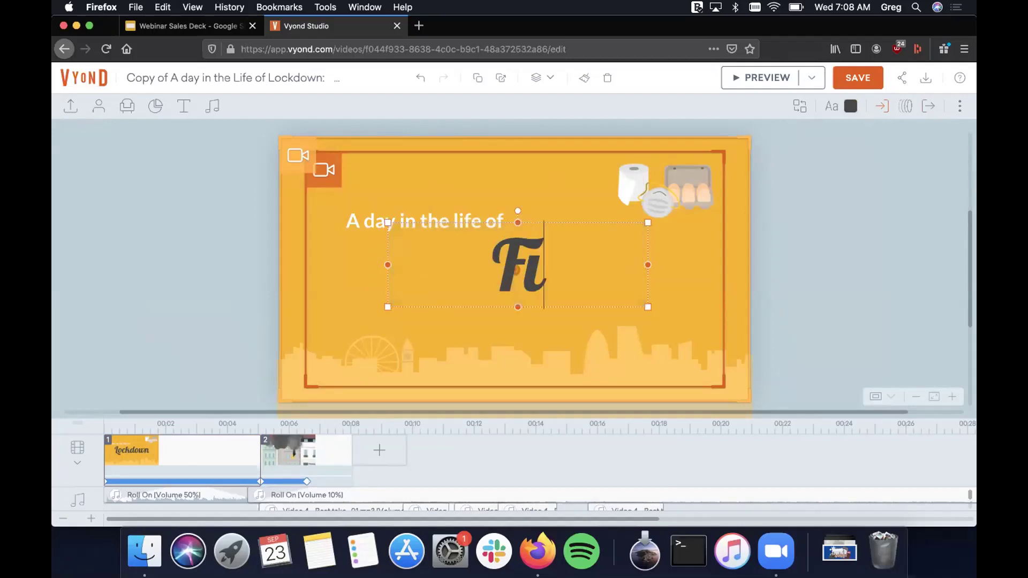
type("re Safety In The Home")
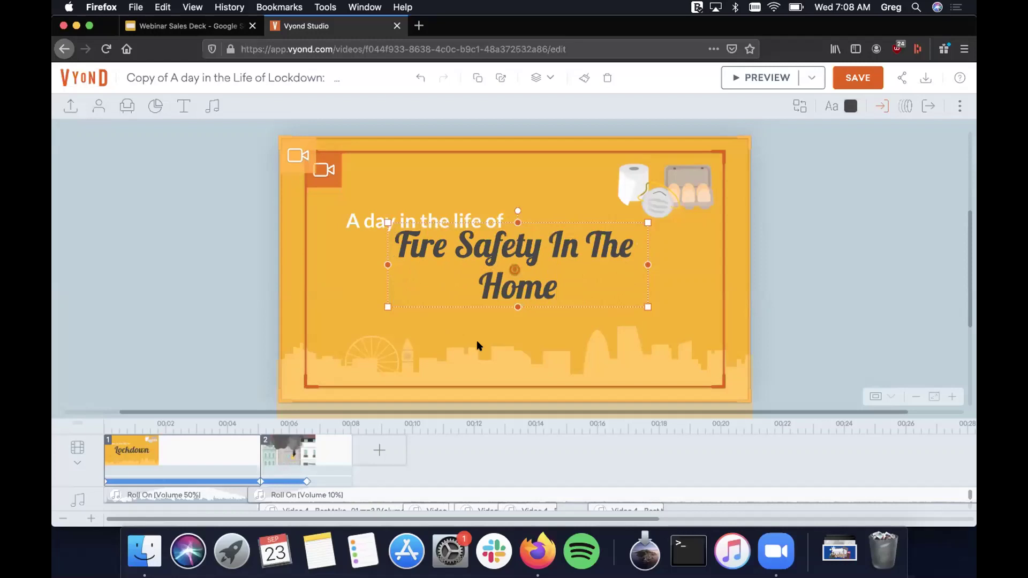
left_click(361, 214)
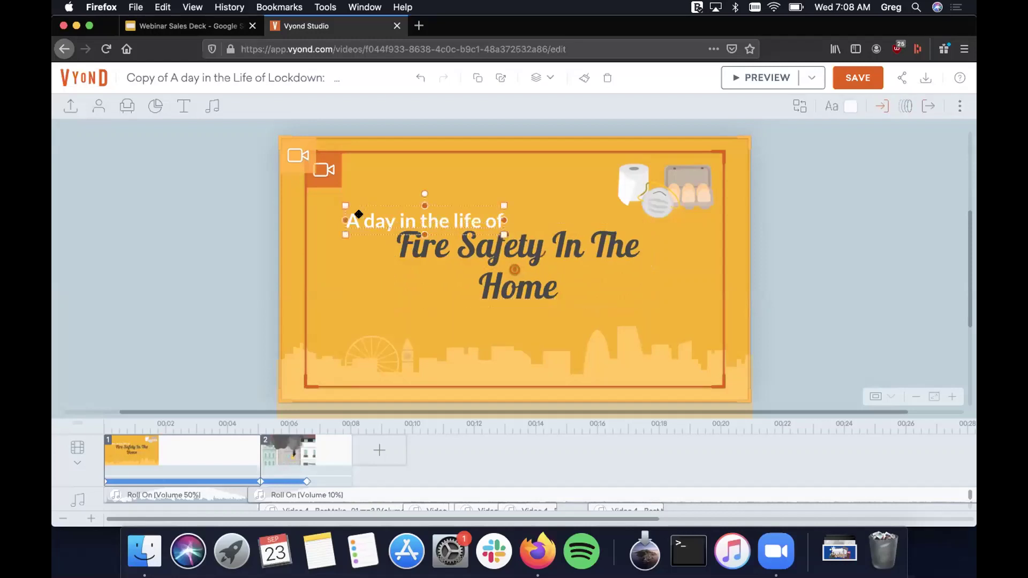
key("Delete")
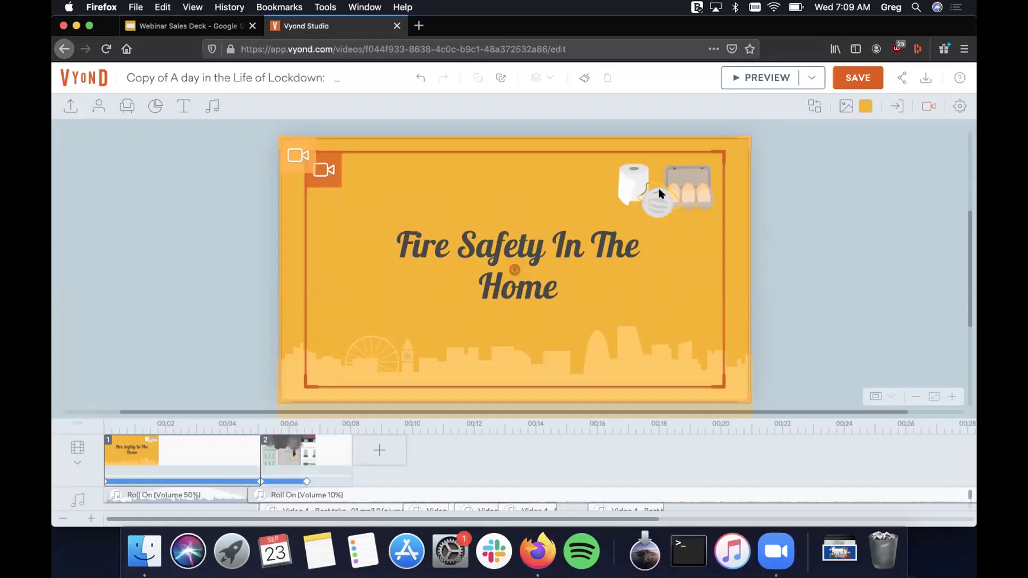
Search the props for "fire" and replace the toilet roll in scene 1 with the animated flame.
left_click_drag(573, 173, 694, 207)
left_click(670, 173)
left_click(624, 176)
left_click(624, 176)
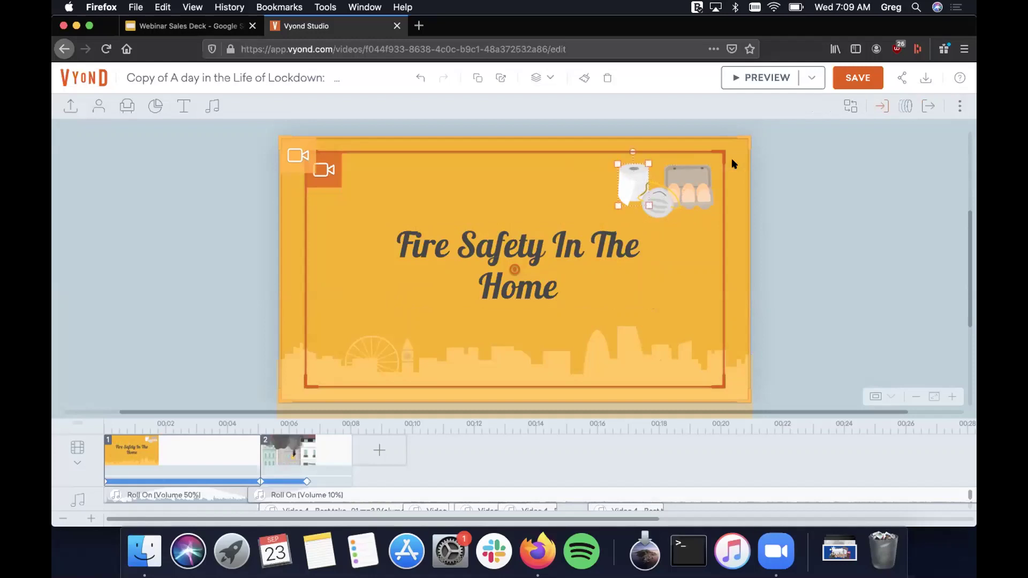
left_click(850, 106)
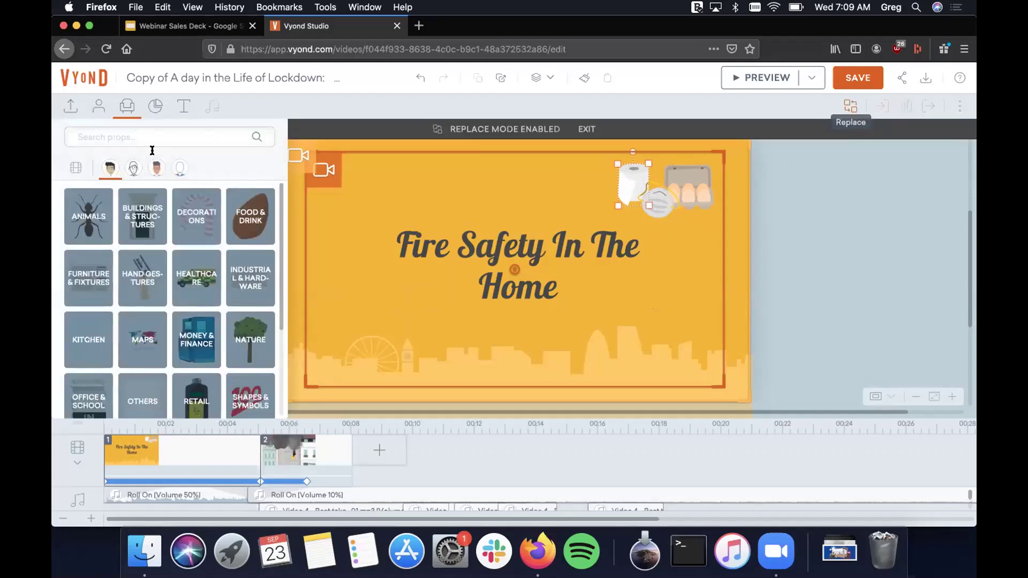
left_click(184, 134)
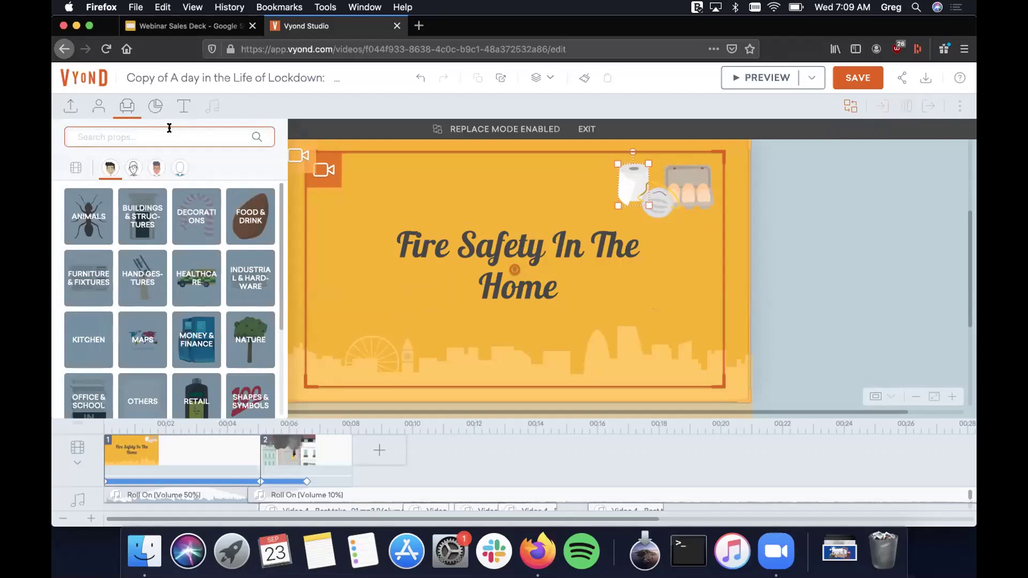
type("fire")
key("Return")
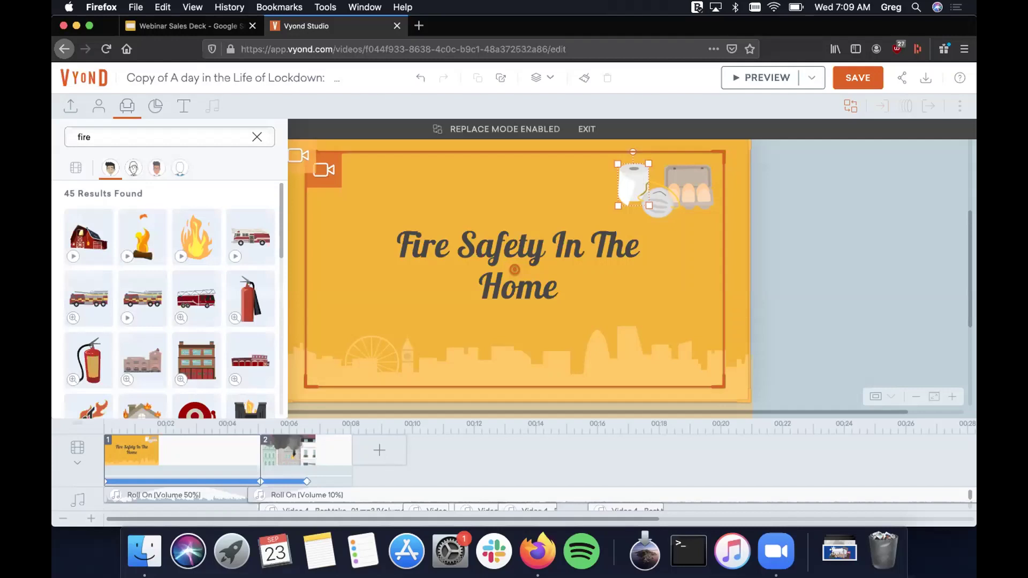
scroll(213, 298, "down", 3)
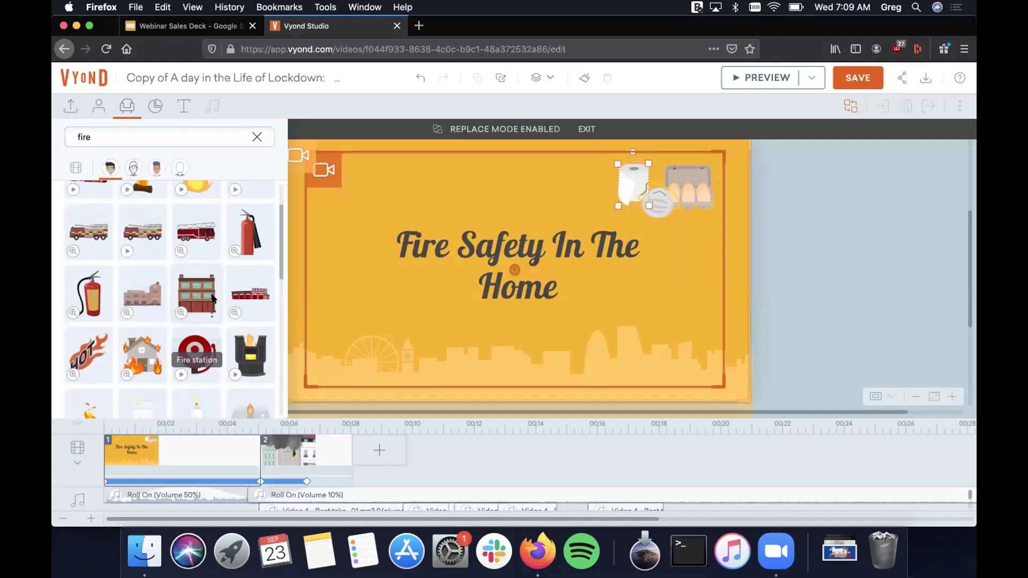
scroll(213, 298, "up", 5)
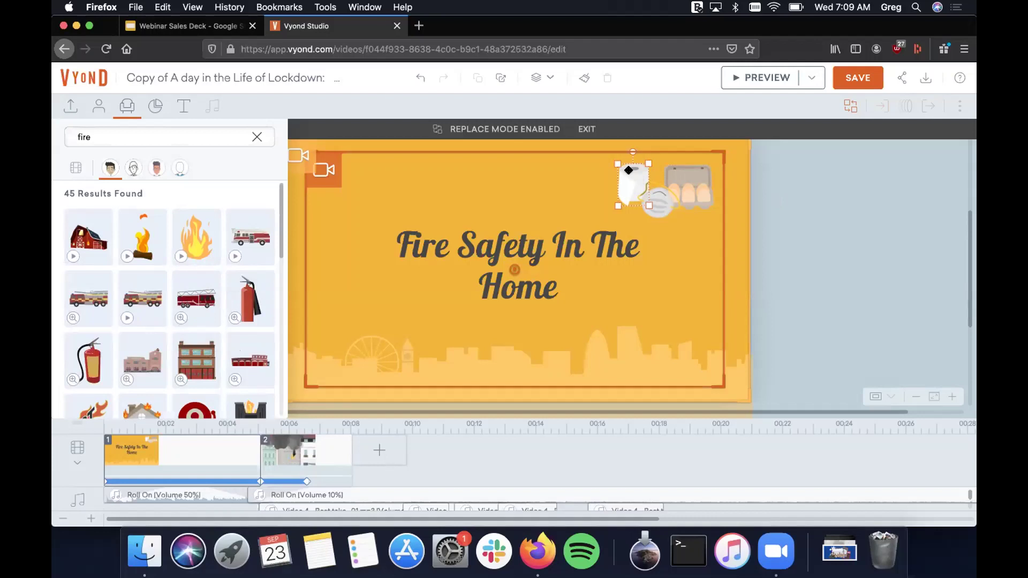
left_click(187, 228)
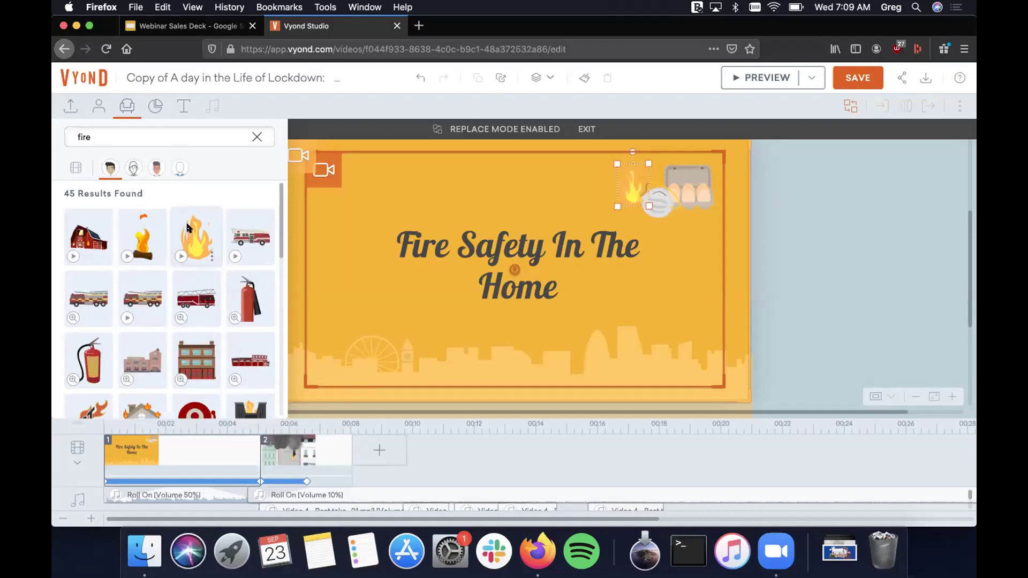
Replace the face mask with the red fire extinguisher and the egg carton with the red alarm bell.
left_click(659, 203)
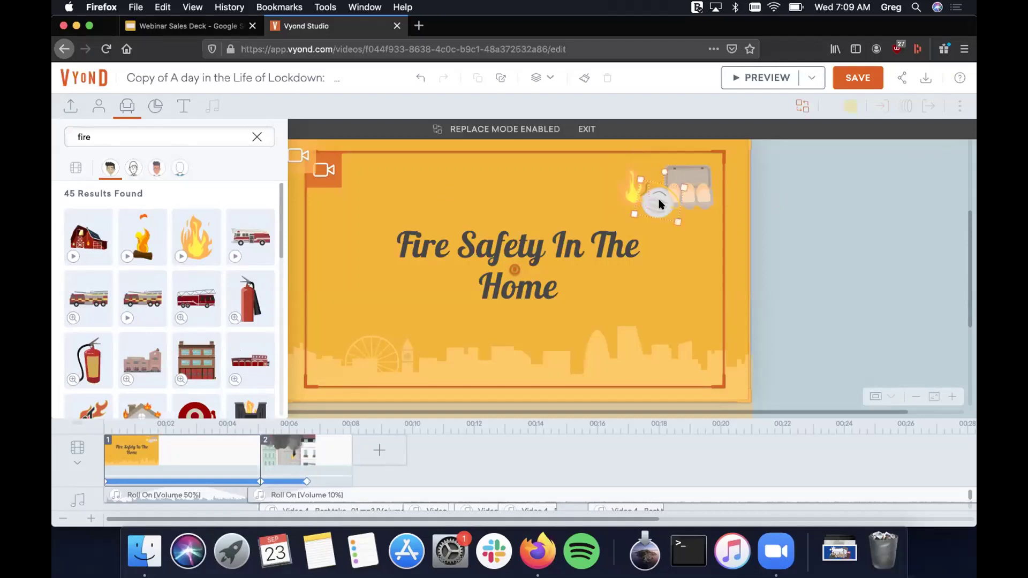
scroll(177, 291, "down", 2)
left_click(253, 263)
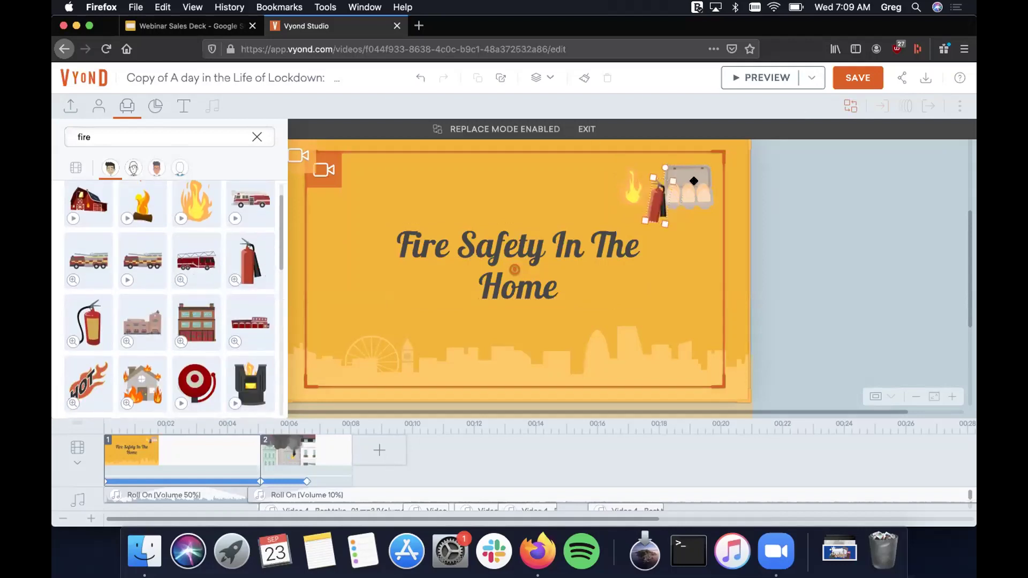
left_click(675, 176)
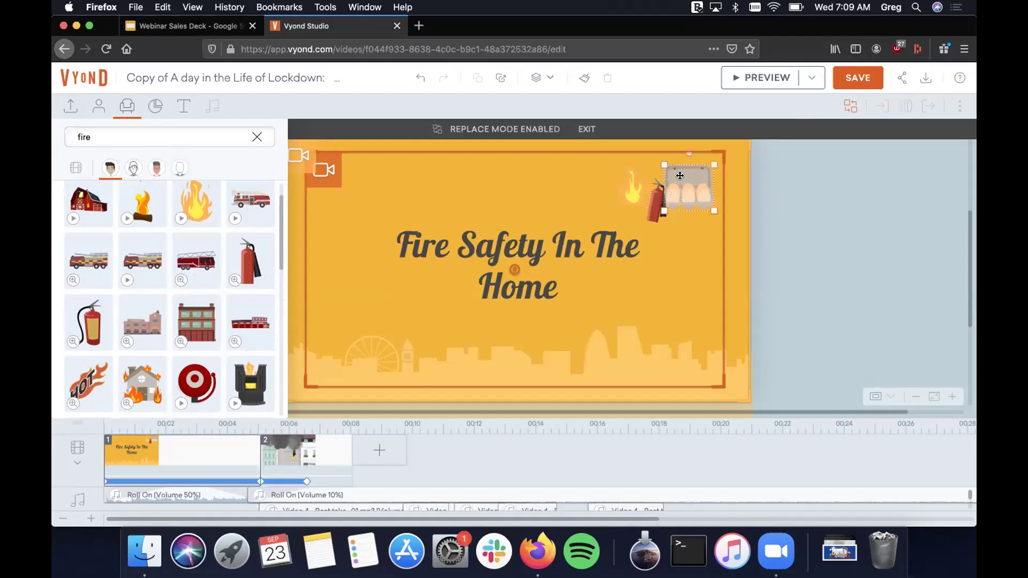
scroll(167, 284, "down", 5)
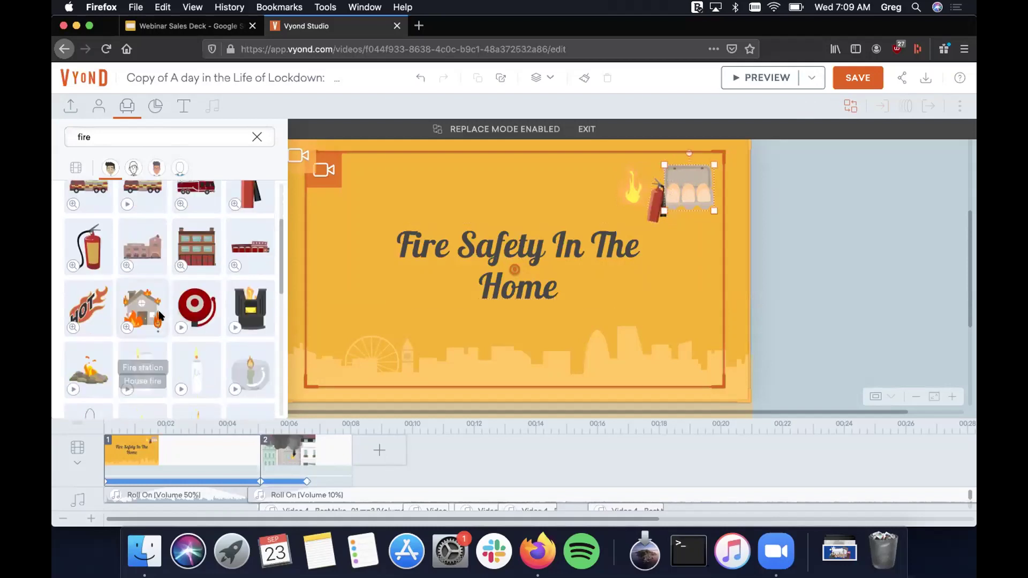
left_click(199, 214)
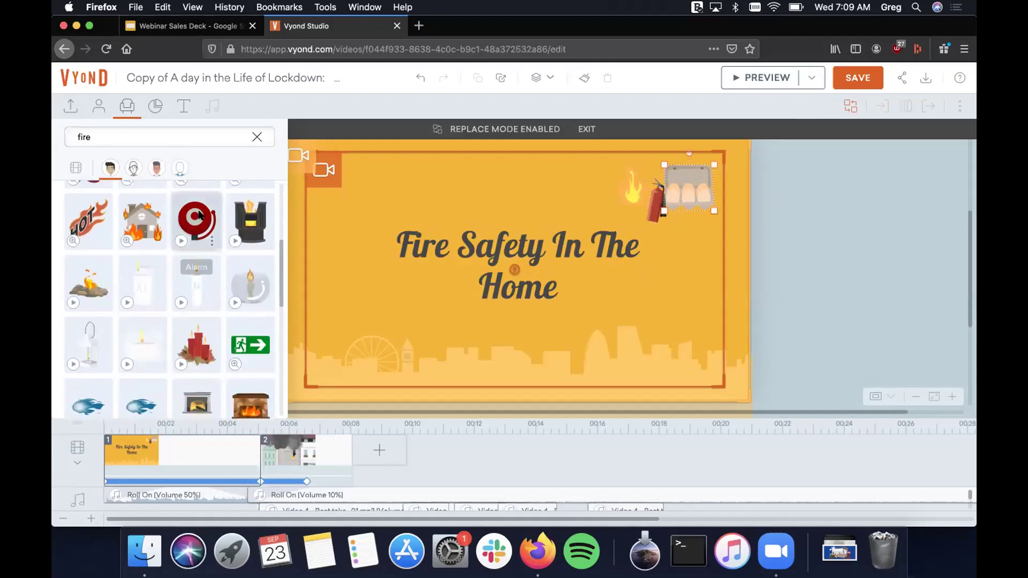
Replace the flame prop with the blue gas burner and shift it slightly away from the fire extinguisher.
left_click(626, 177)
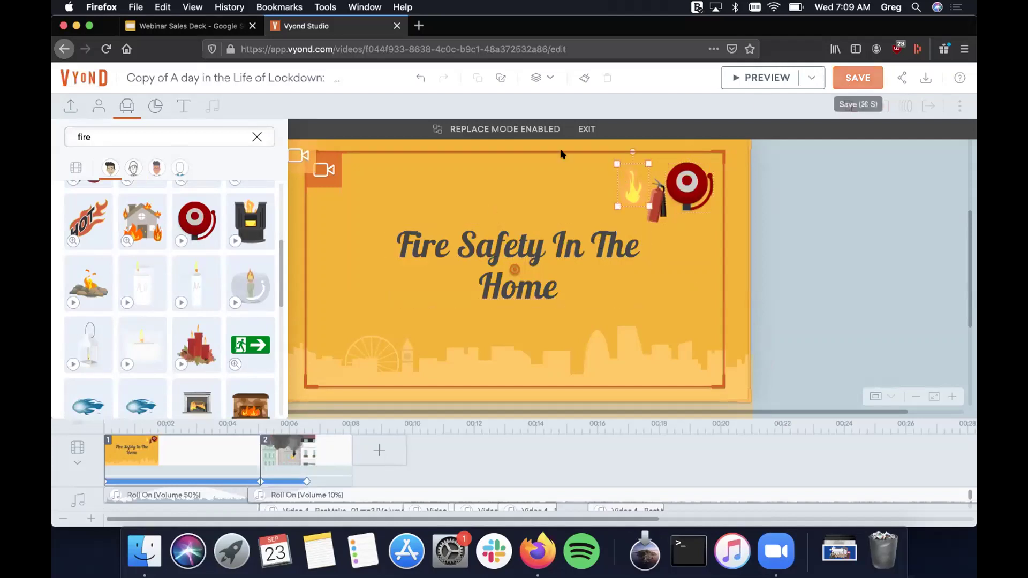
left_click(589, 129)
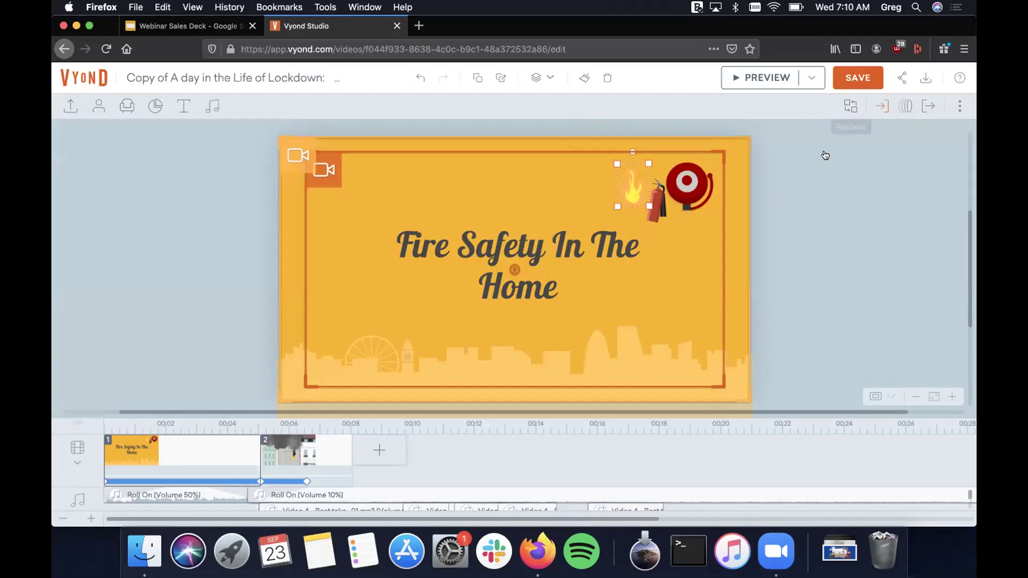
left_click(850, 105)
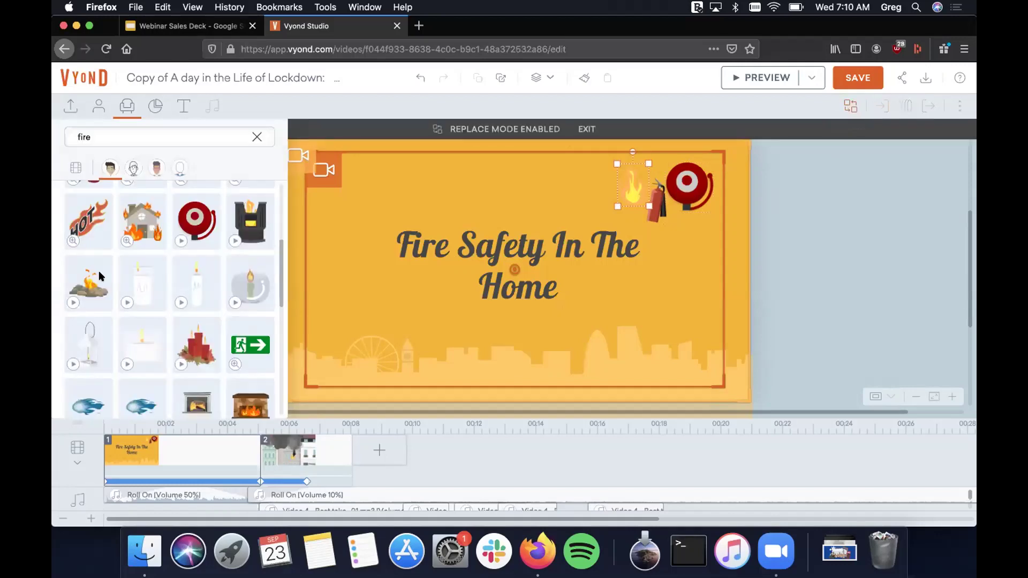
scroll(130, 318, "down", 3)
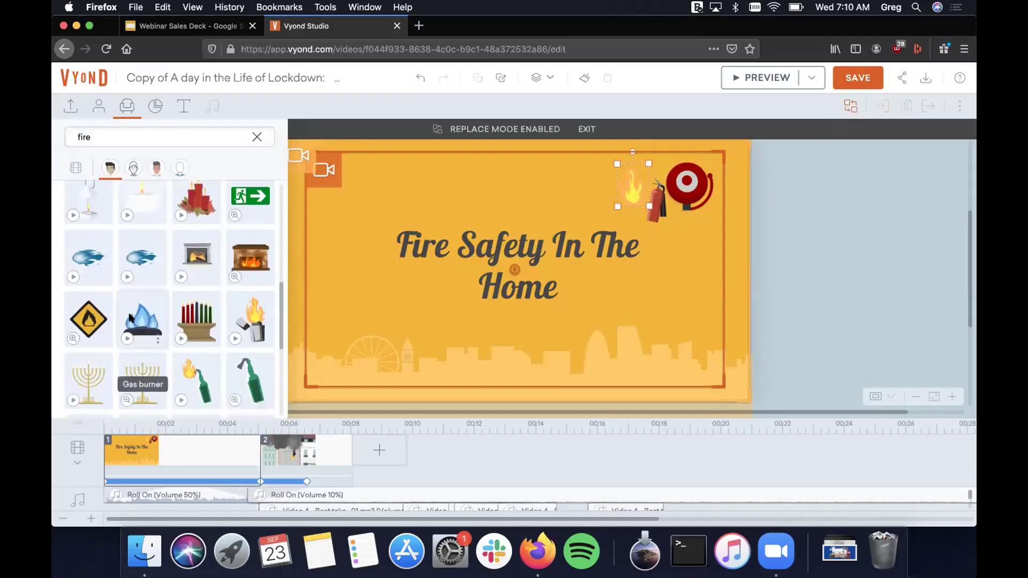
left_click(132, 316)
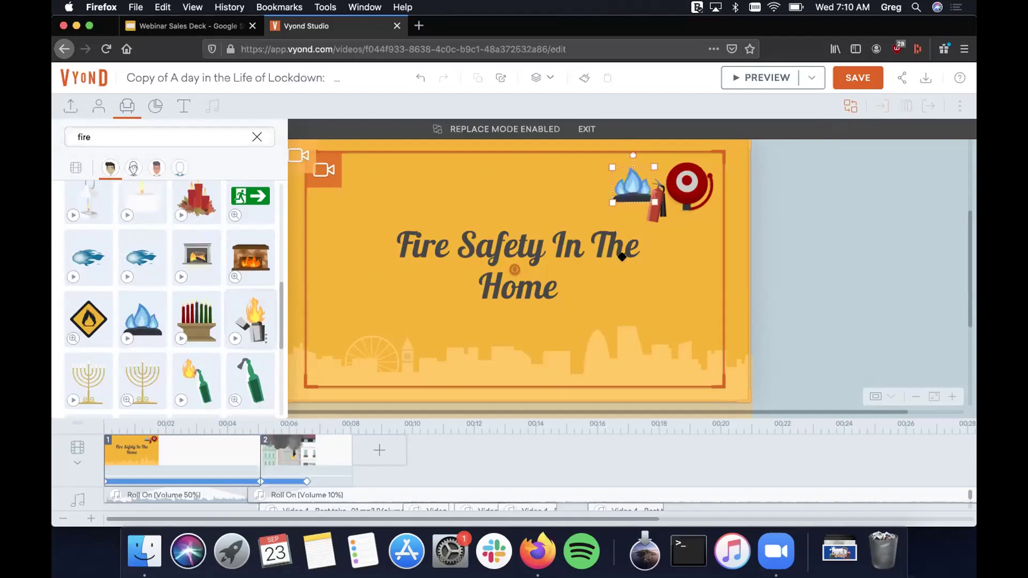
left_click(689, 242)
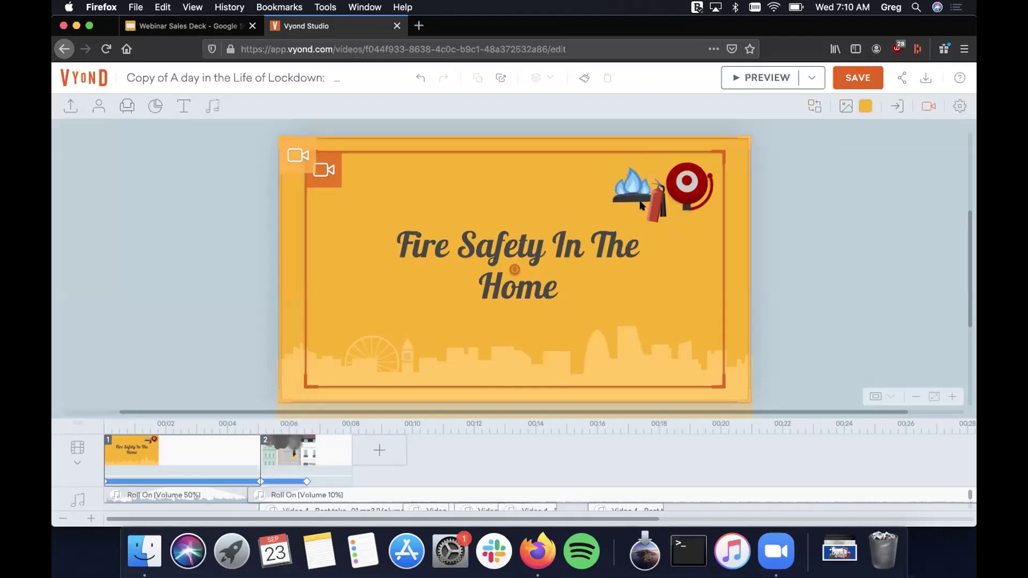
left_click_drag(626, 190, 614, 184)
left_click(698, 272)
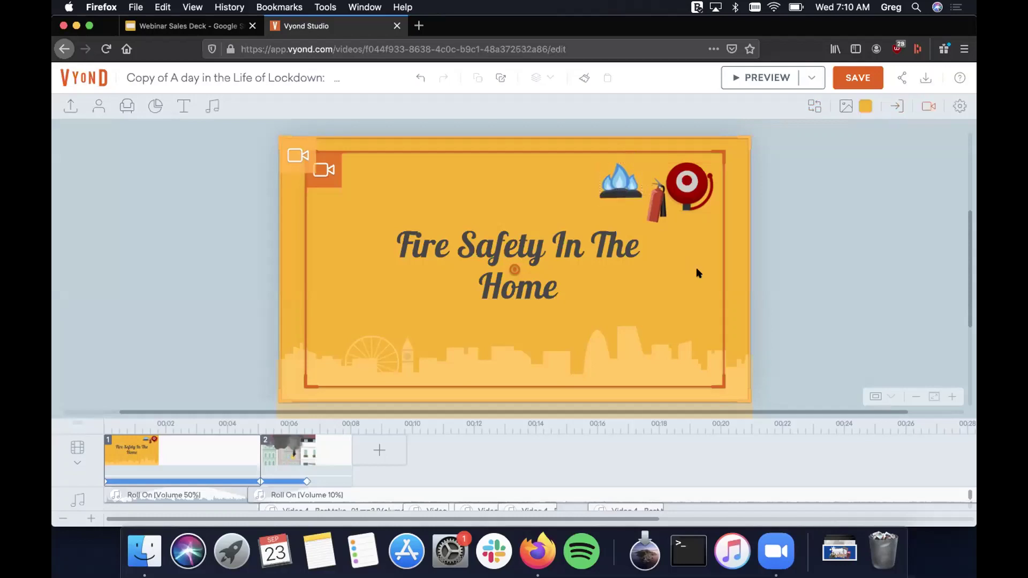
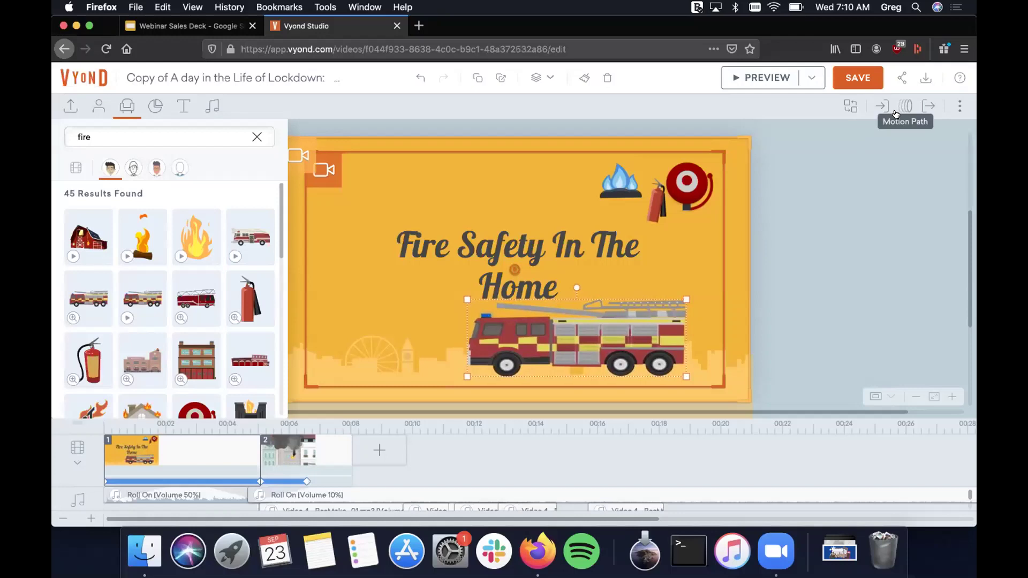
Add a motion path to the fire engine so it drives from outside the scene's right edge to below the title.
left_click(898, 111)
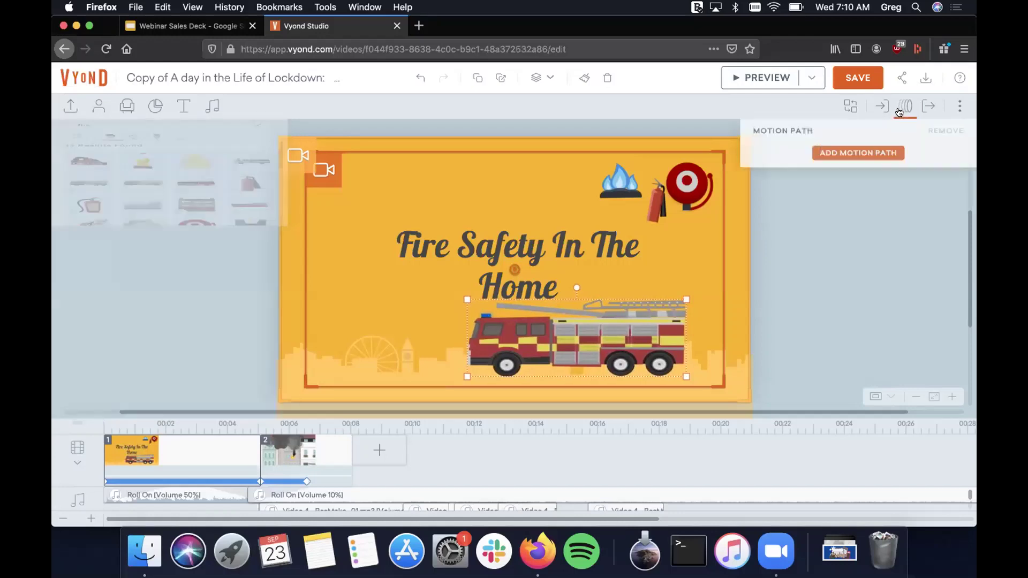
left_click(851, 155)
left_click_drag(655, 328, 437, 329)
left_click_drag(633, 337, 860, 337)
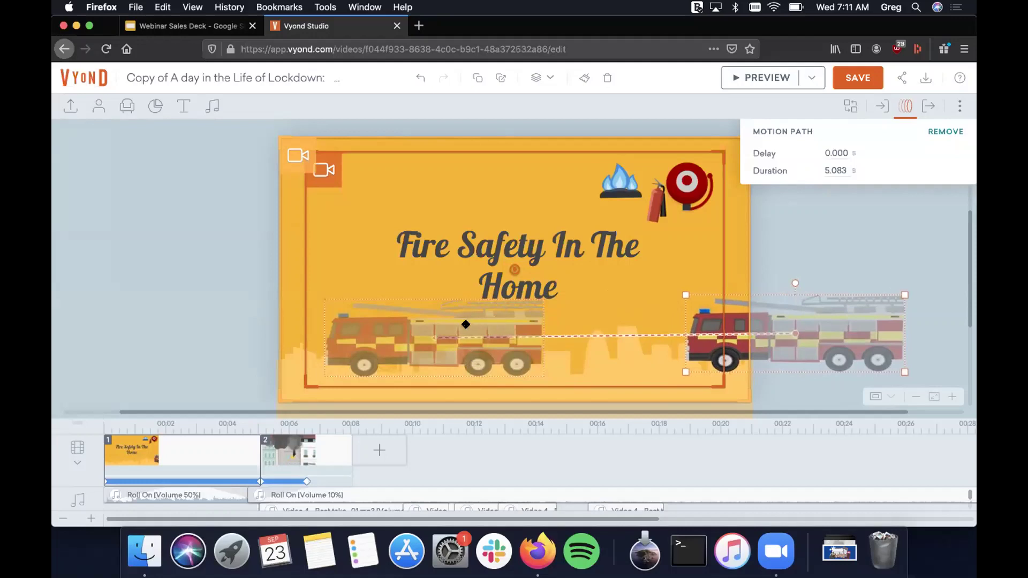
left_click(478, 324)
left_click_drag(478, 324, 551, 325)
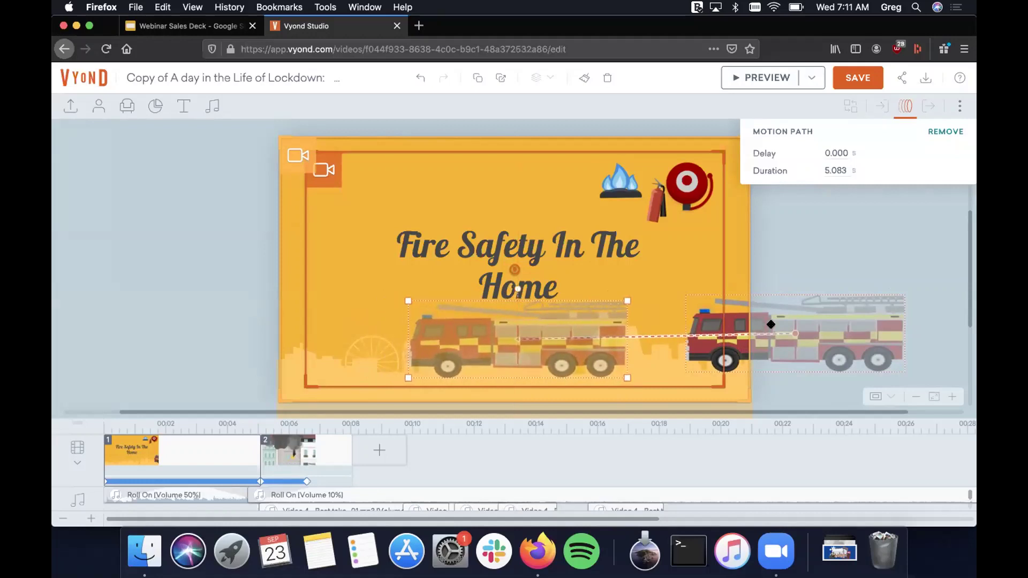
left_click_drag(783, 324, 841, 327)
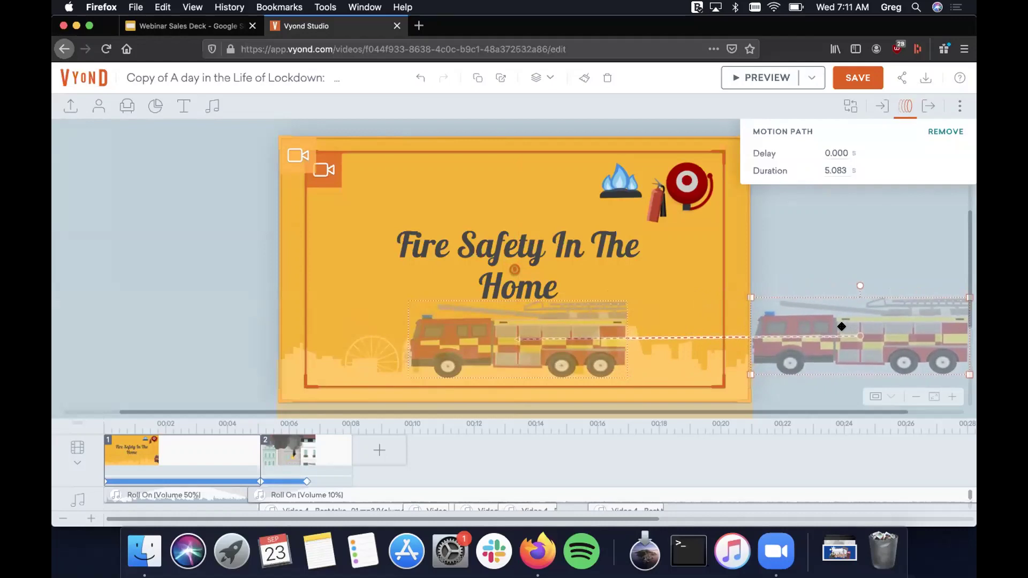
Set the delay of the fire engine's motion path to 0.5 s.
double_click(835, 148)
type("5")
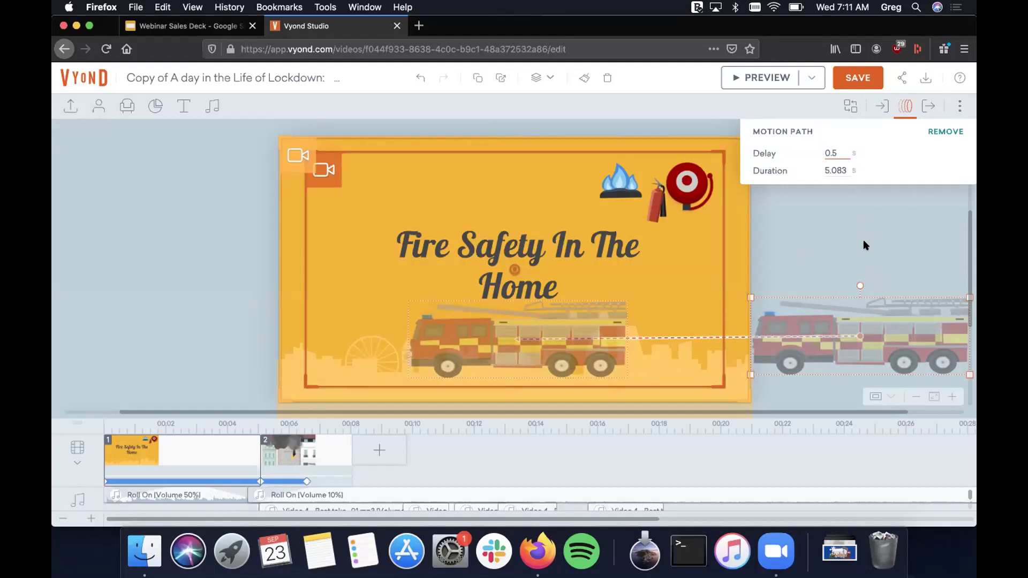
key("Return")
left_click(826, 222)
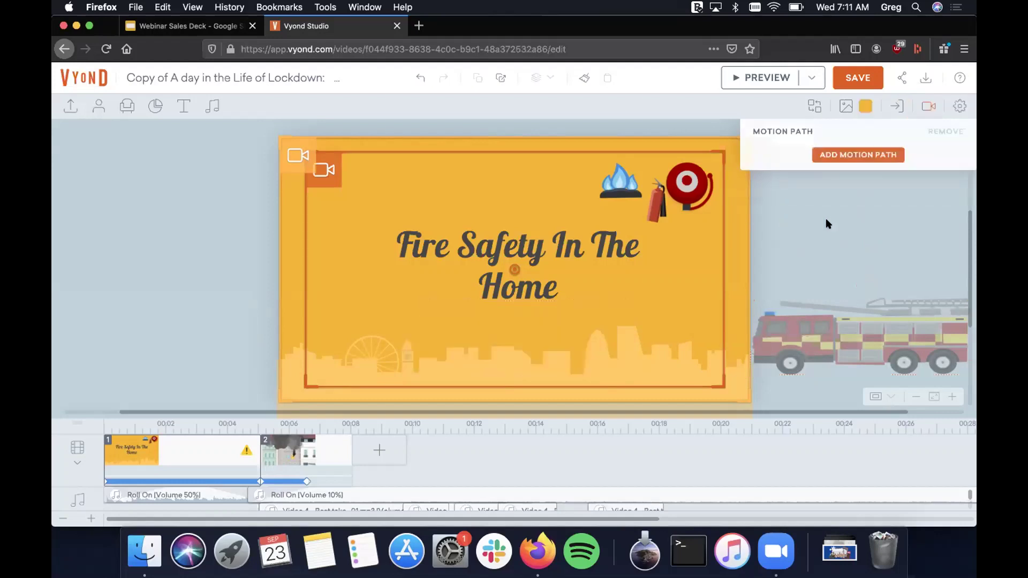
Preview the title scene to check the fire engine's movement, and exit the preview.
left_click(753, 76)
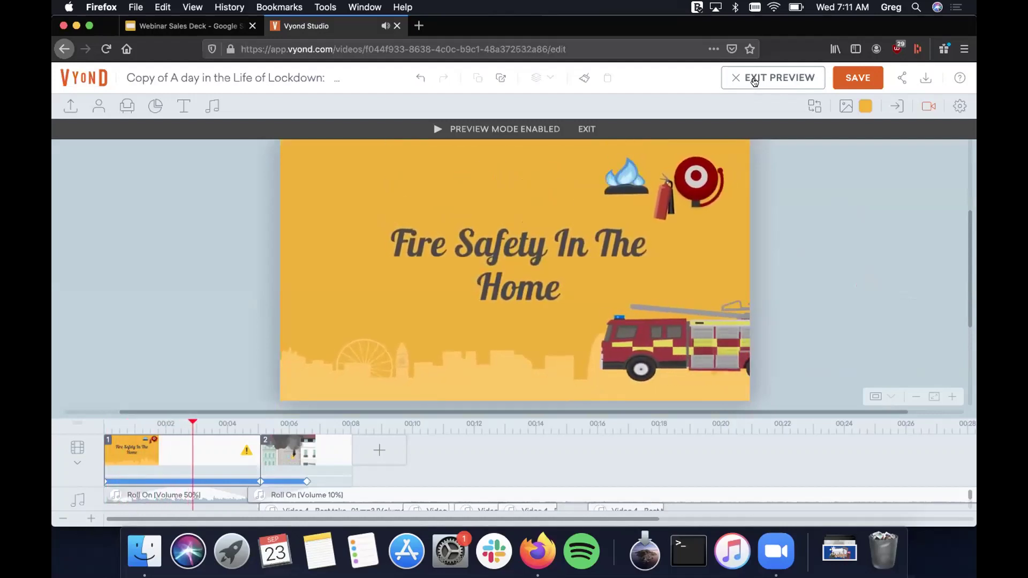
left_click(755, 80)
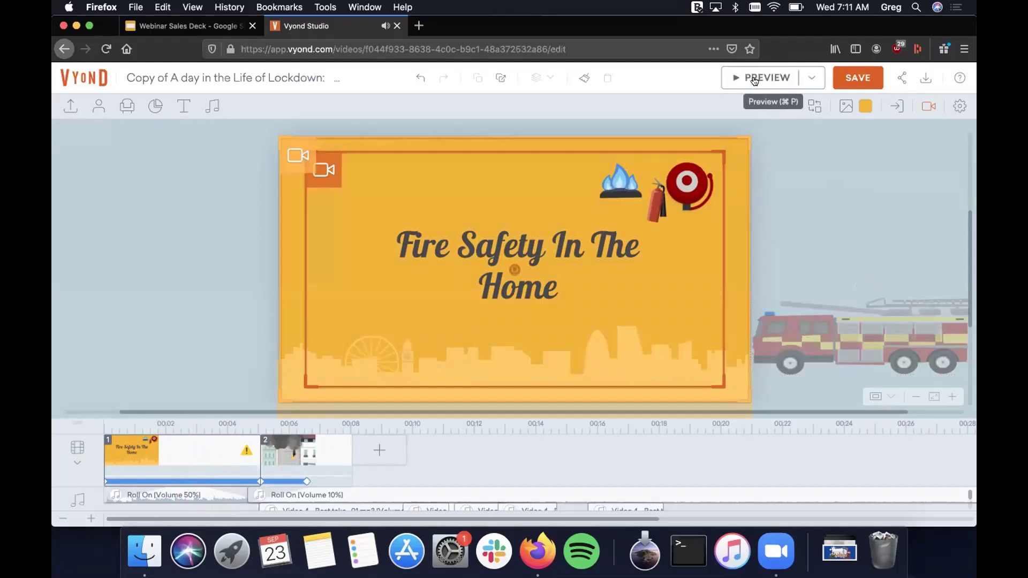
scroll(270, 413, "down", 2)
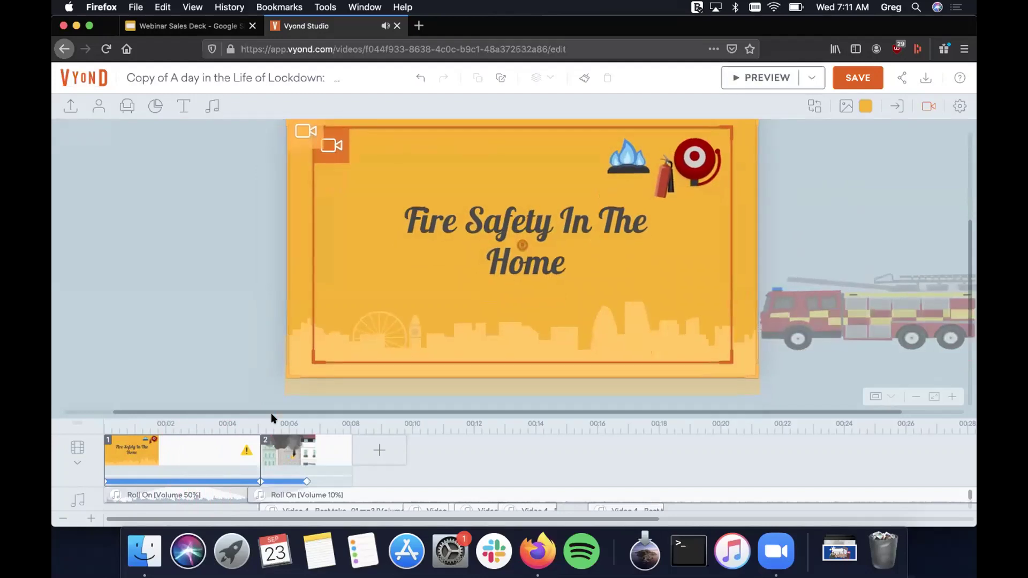
Remove the camera and its movement from the second scene, the burning street.
scroll(271, 412, "up", 2)
scroll(180, 229, "down", 1)
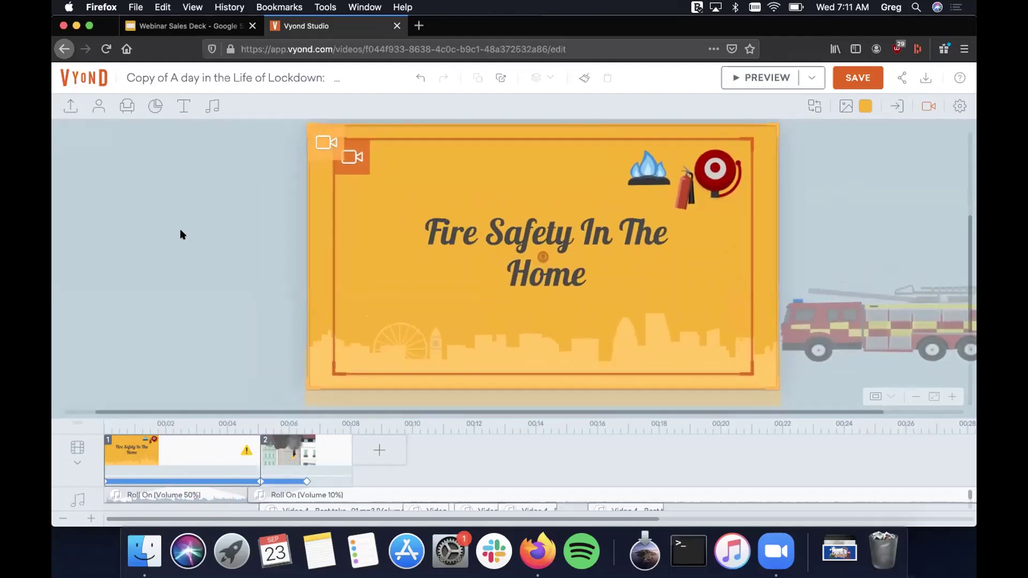
left_click(307, 447)
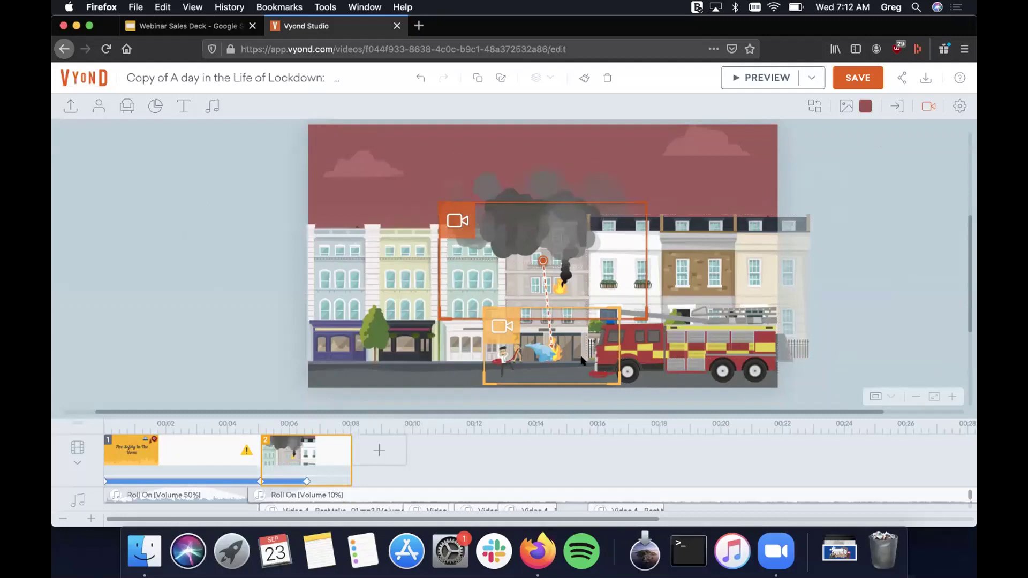
left_click(928, 107)
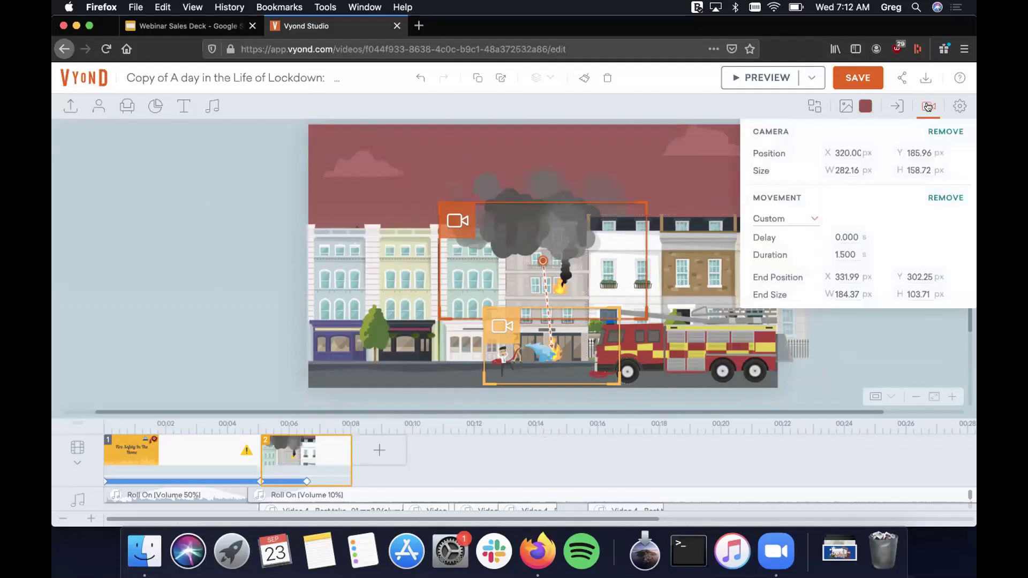
left_click(935, 132)
left_click(938, 132)
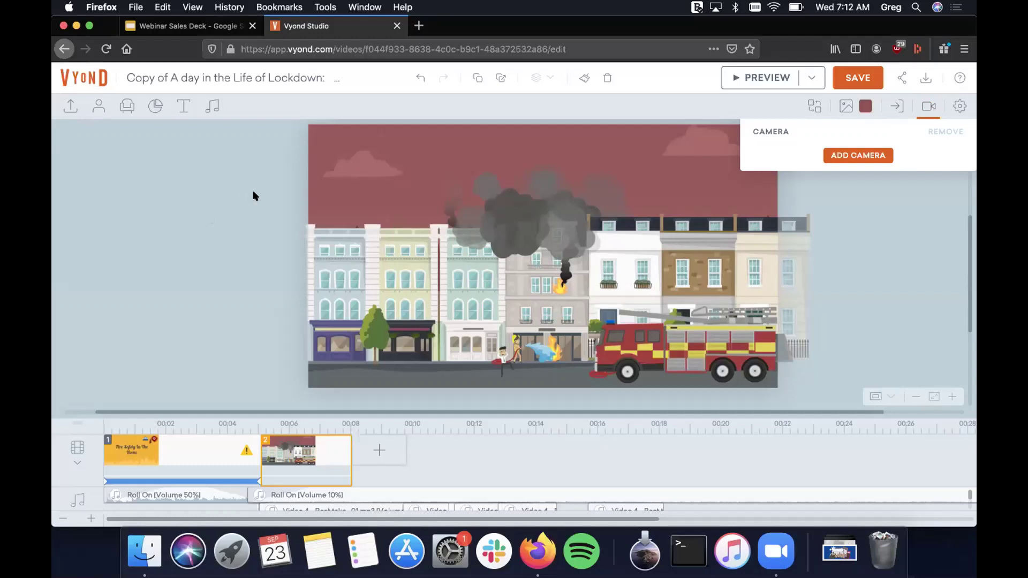
Delete the leftmost buildings with their tree and enlarge the remaining street elements until they reach the scene's left edge.
left_click_drag(265, 200, 426, 391)
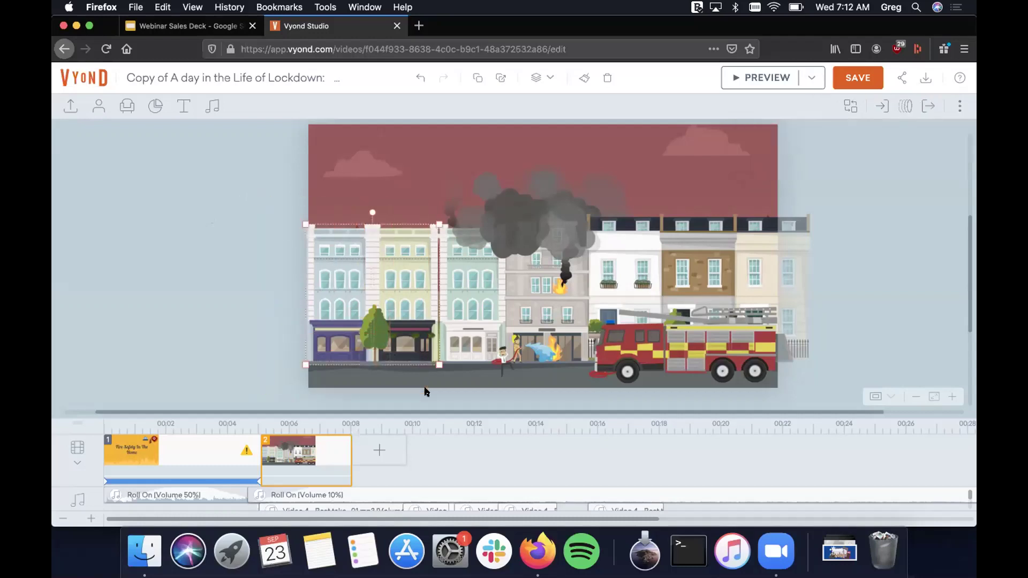
key("Delete")
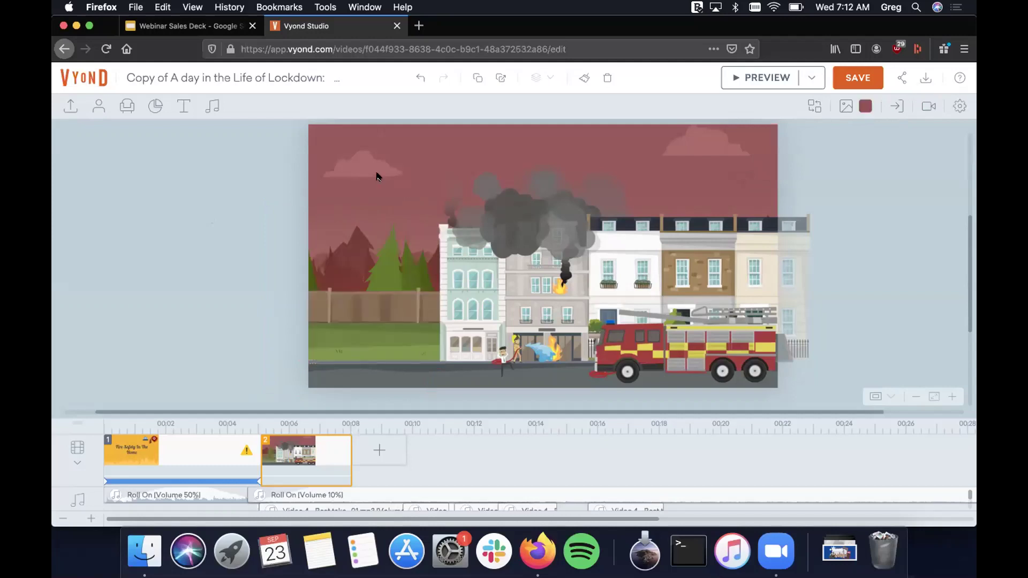
left_click_drag(364, 164, 839, 432)
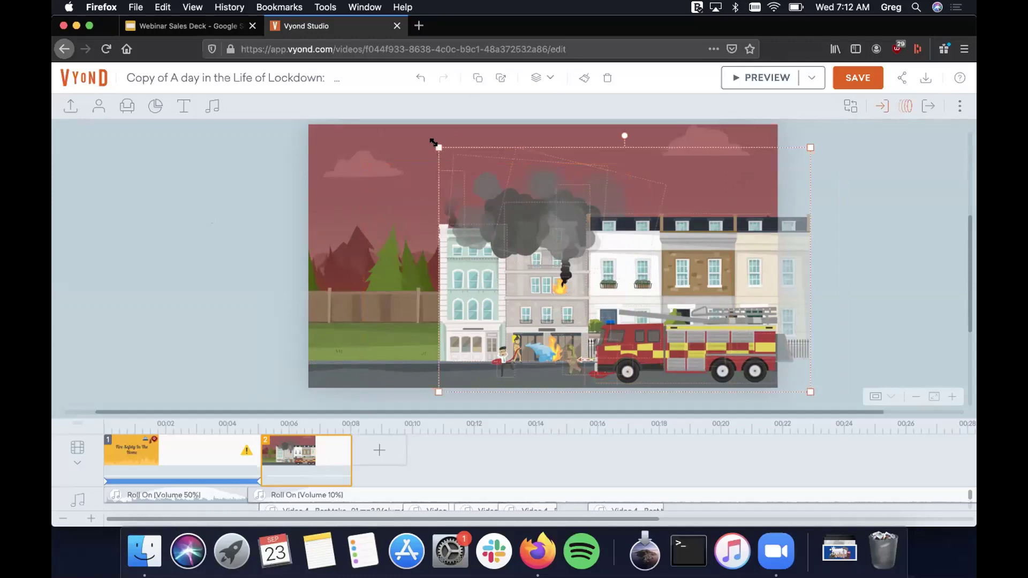
left_click_drag(434, 142, 301, 94)
left_click(289, 278)
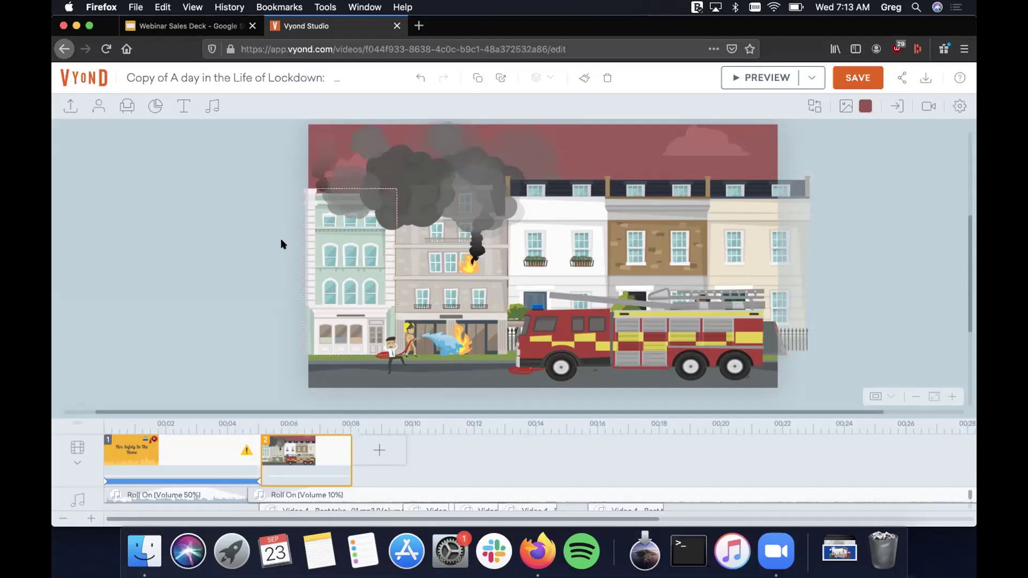
Select all the enlarged street elements together and shift them slightly left so they cover the scene's edge.
left_click_drag(260, 162, 848, 383)
left_click(883, 288)
left_click_drag(228, 188, 816, 412)
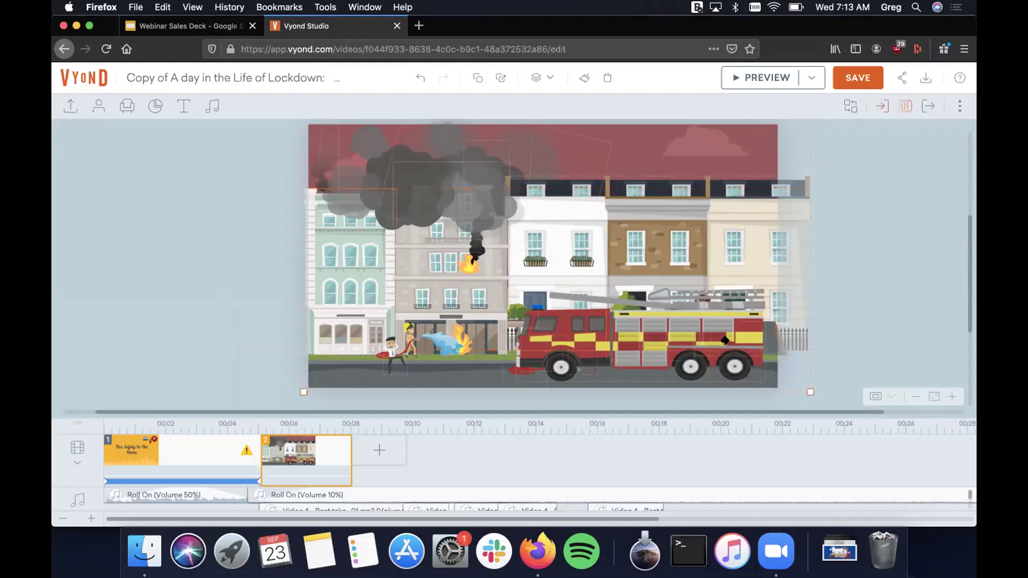
left_click_drag(726, 340, 718, 341)
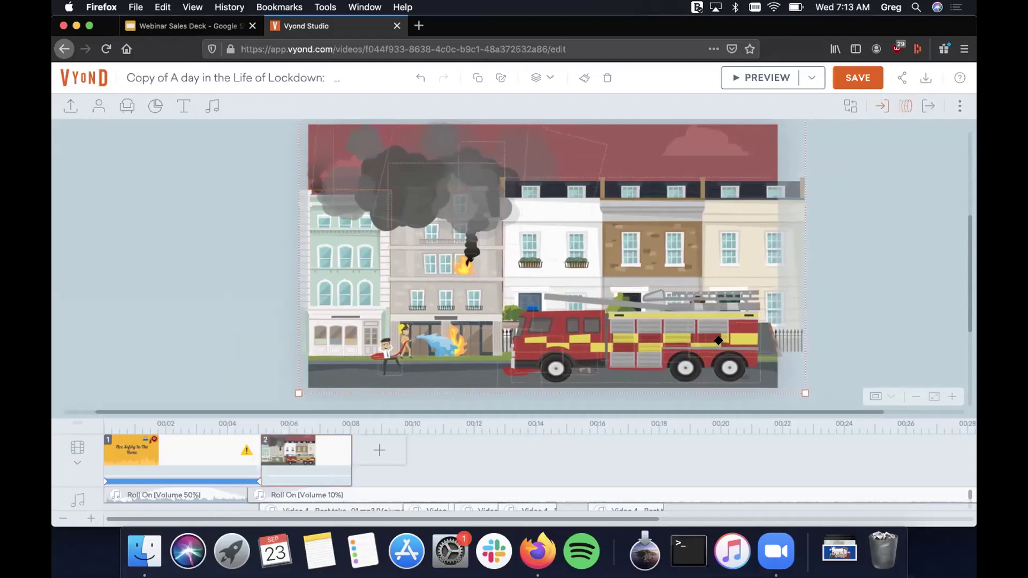
left_click(875, 293)
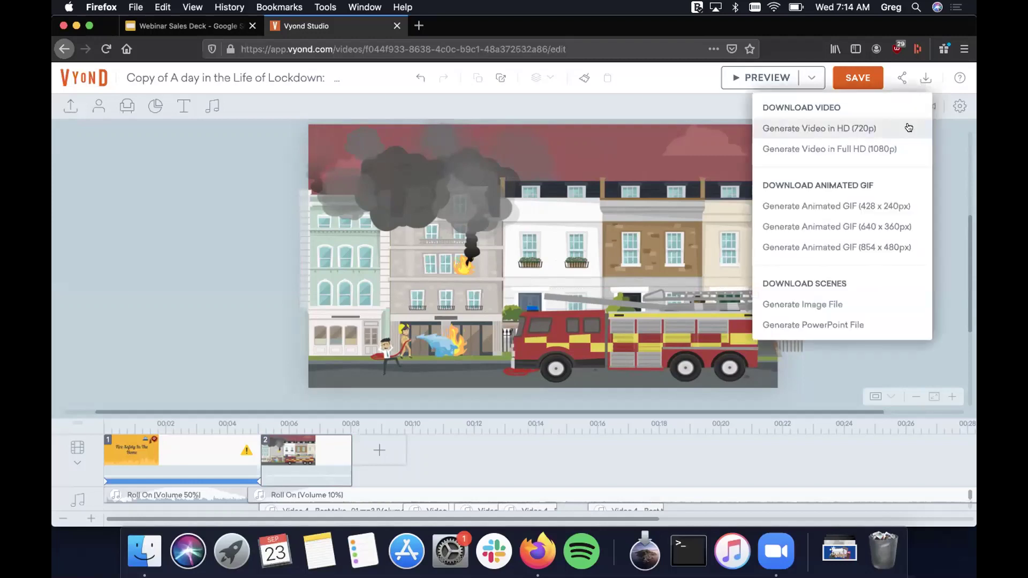
Close the download options and enable the video's sharing link for team members.
left_click(957, 181)
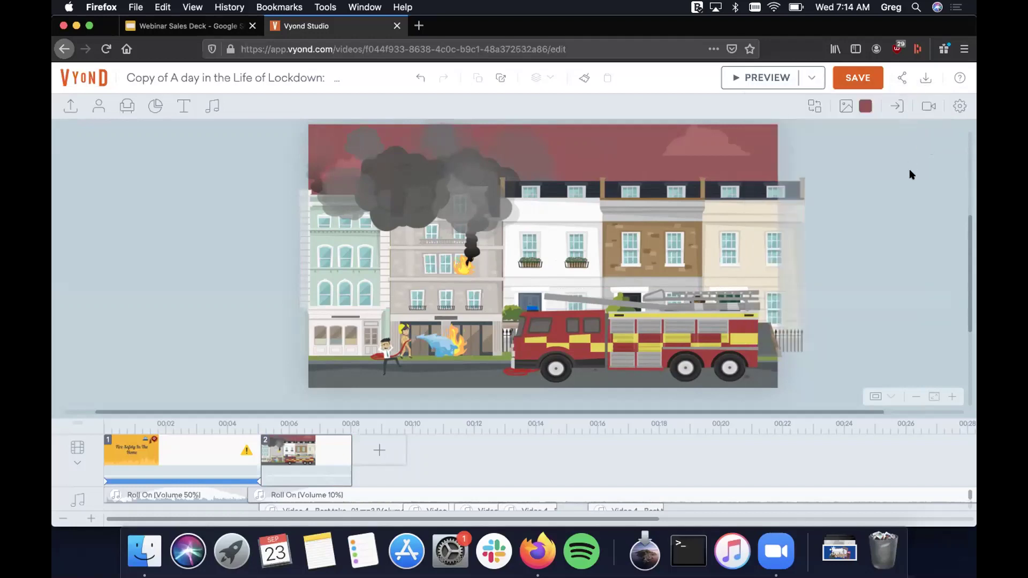
left_click(901, 78)
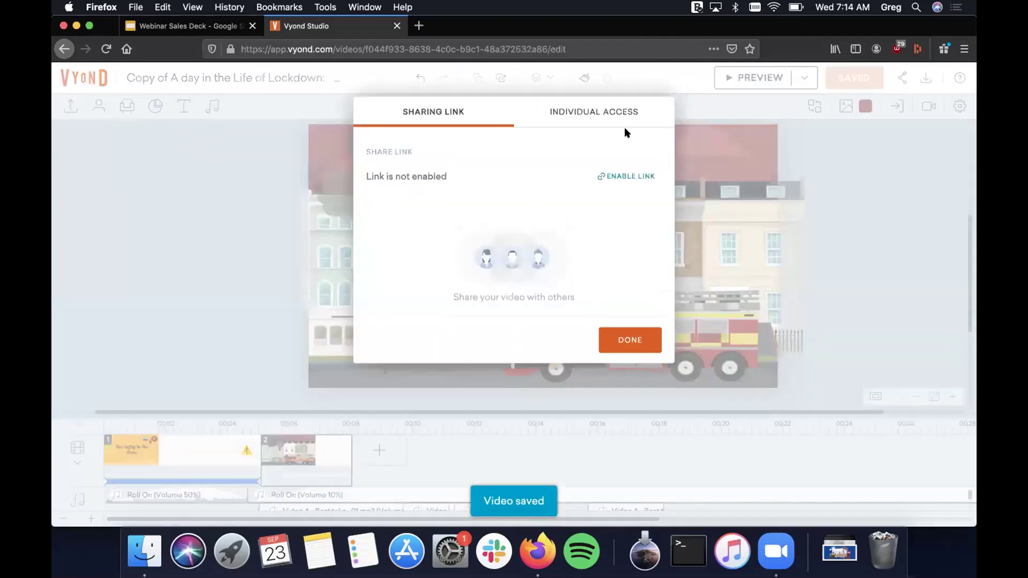
left_click(616, 176)
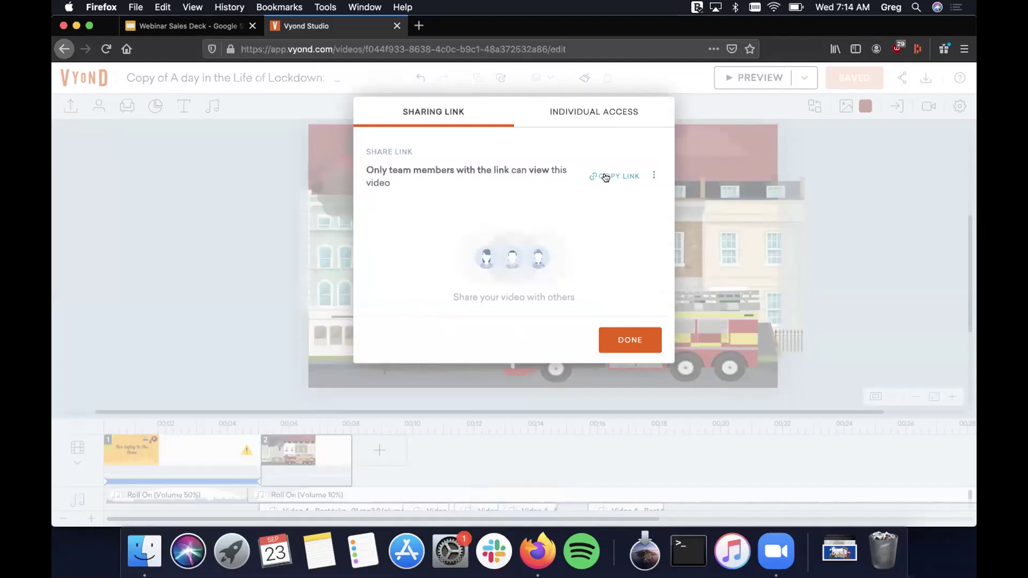
left_click(637, 340)
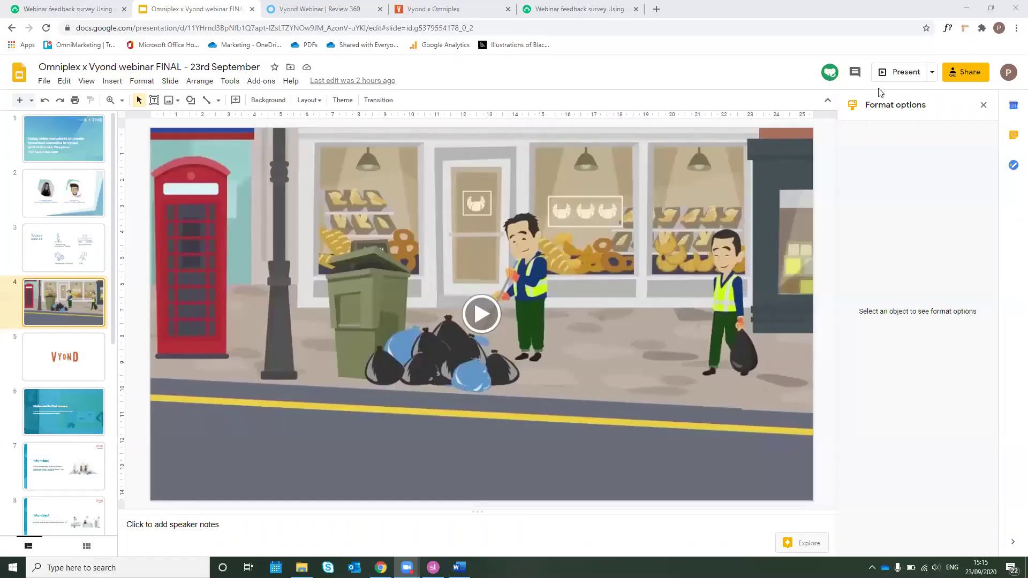
Present slide 4 of the webinar deck, start its embedded video, and exit the presentation.
left_click(888, 75)
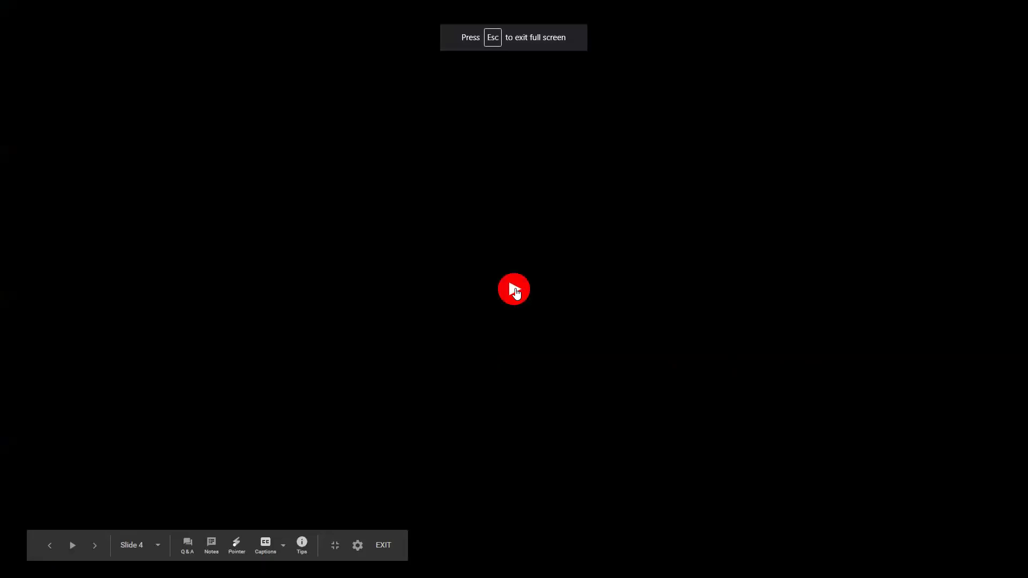
left_click(517, 291)
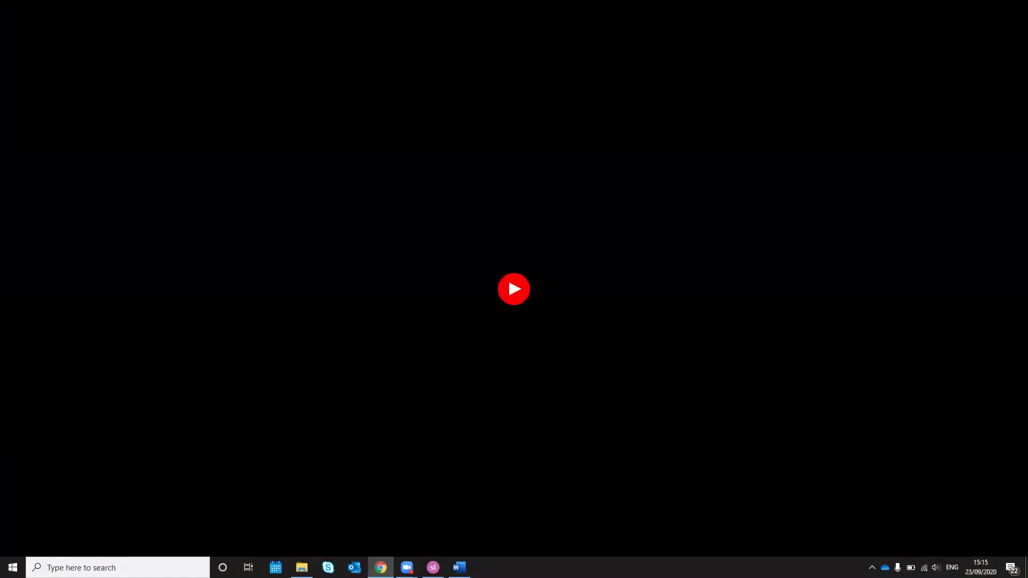
left_click(415, 156)
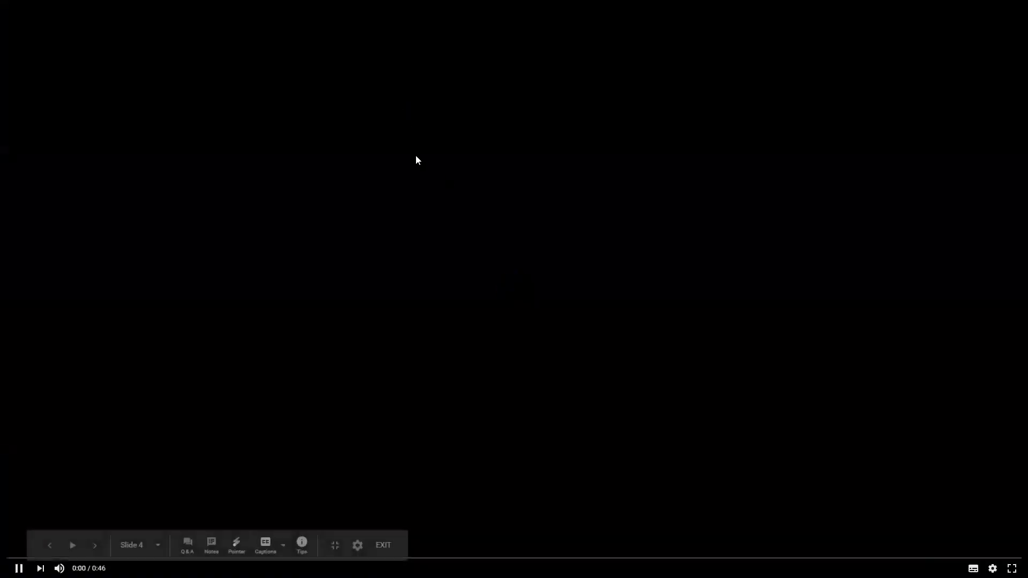
key("Escape")
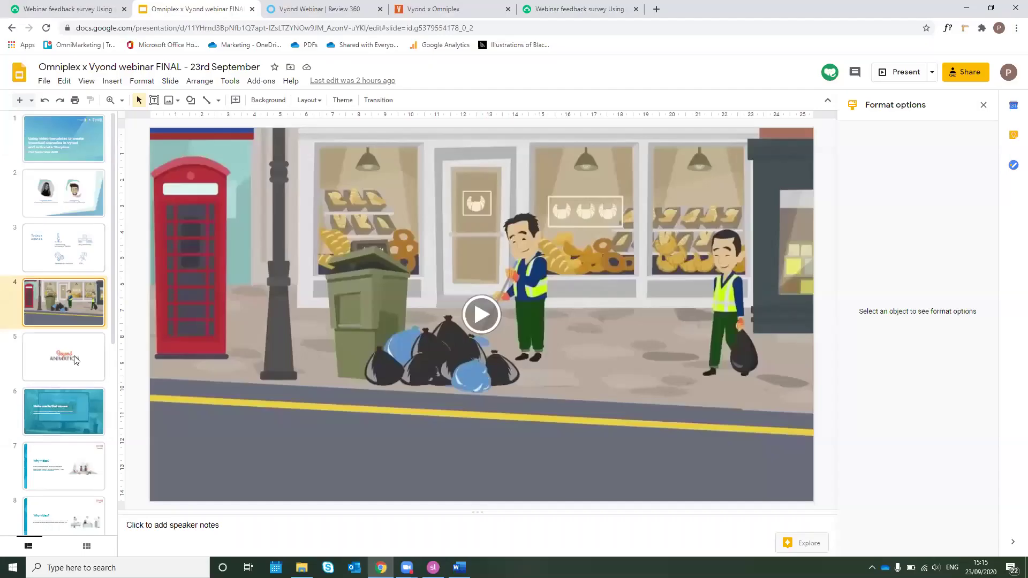
Present slide 12, "What are branched scenarios?", from the webinar deck.
scroll(61, 366, "down", 5)
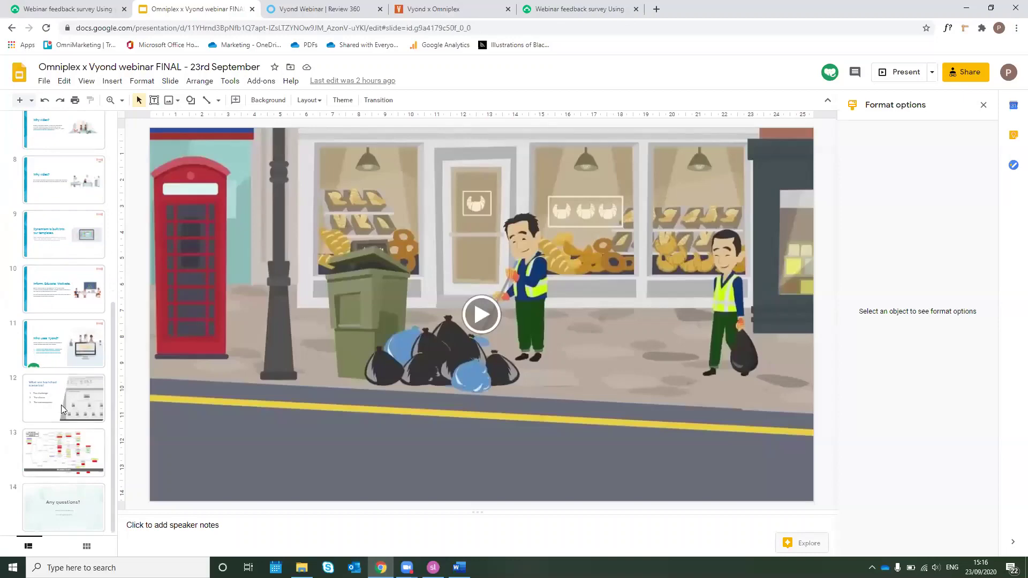
left_click(61, 404)
left_click(893, 73)
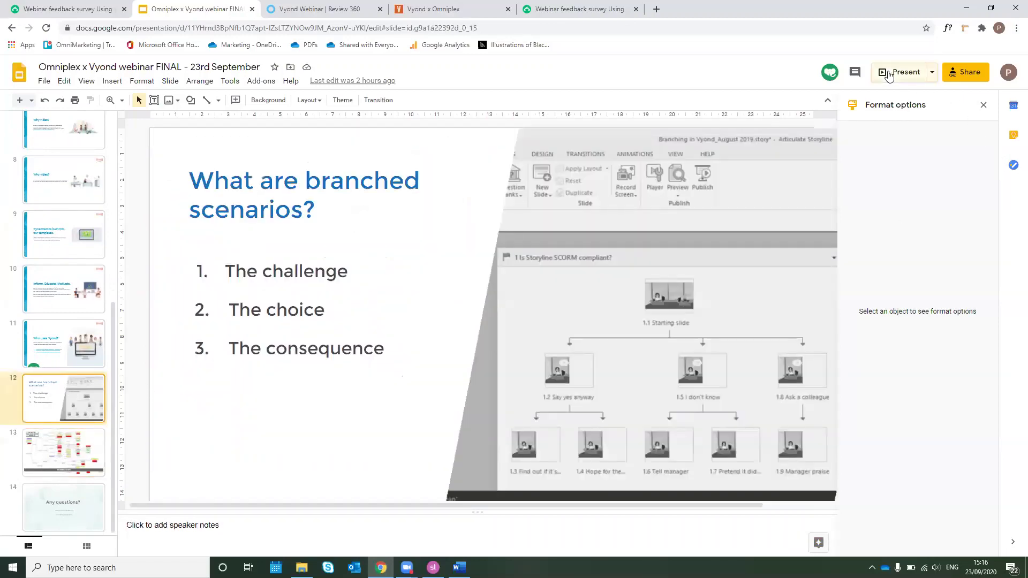
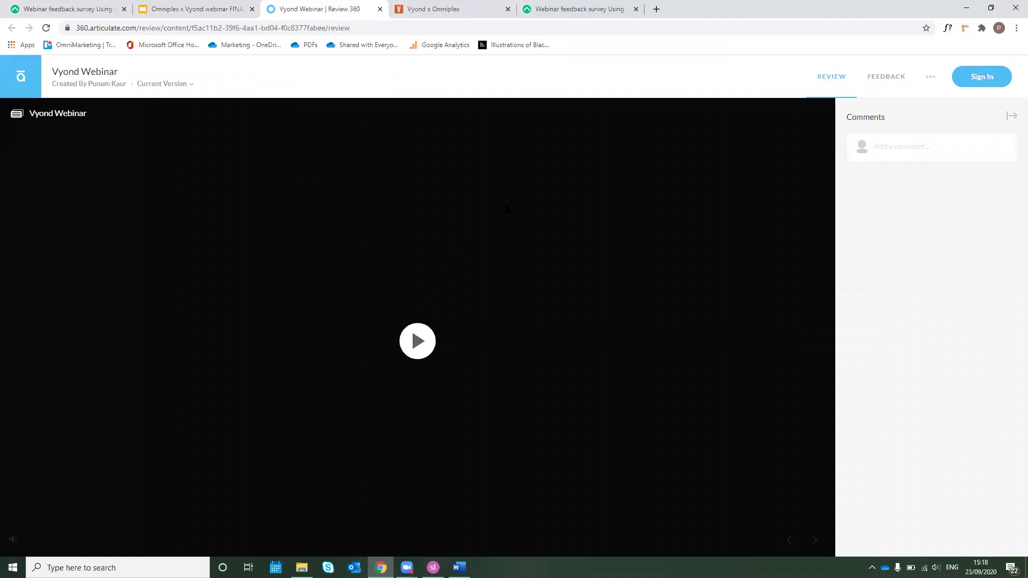
Play the Vyond Webinar scenario, answer "Ignore it, it could be the smoke from cooking earlier", and continue past the wrong-answer feedback.
left_click(412, 345)
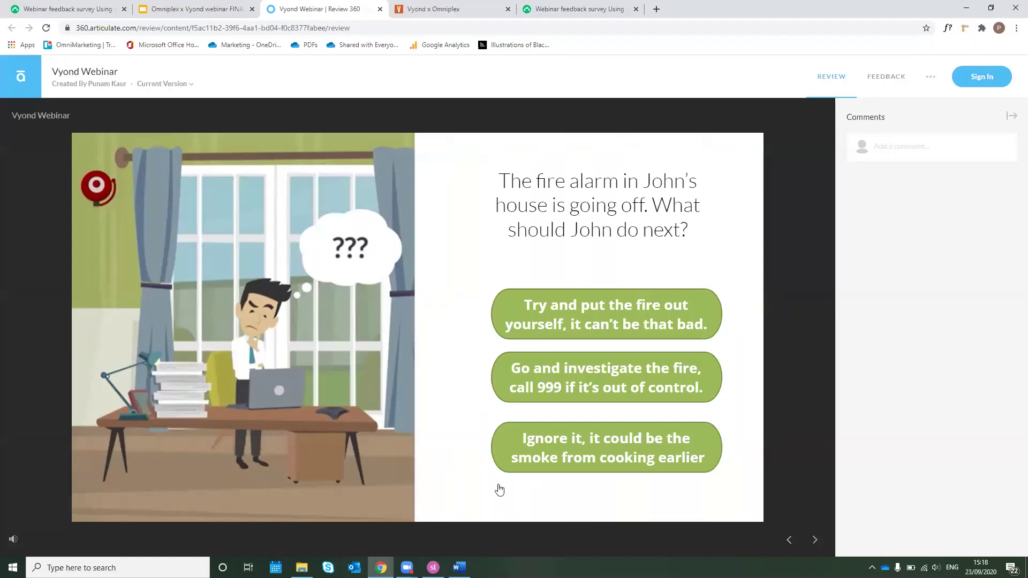
left_click(574, 458)
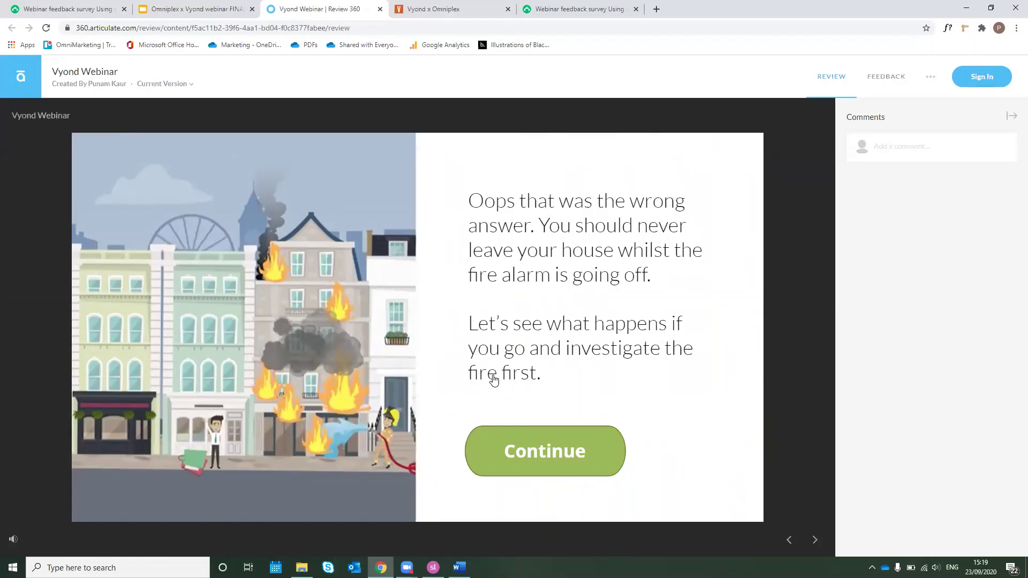
left_click(546, 434)
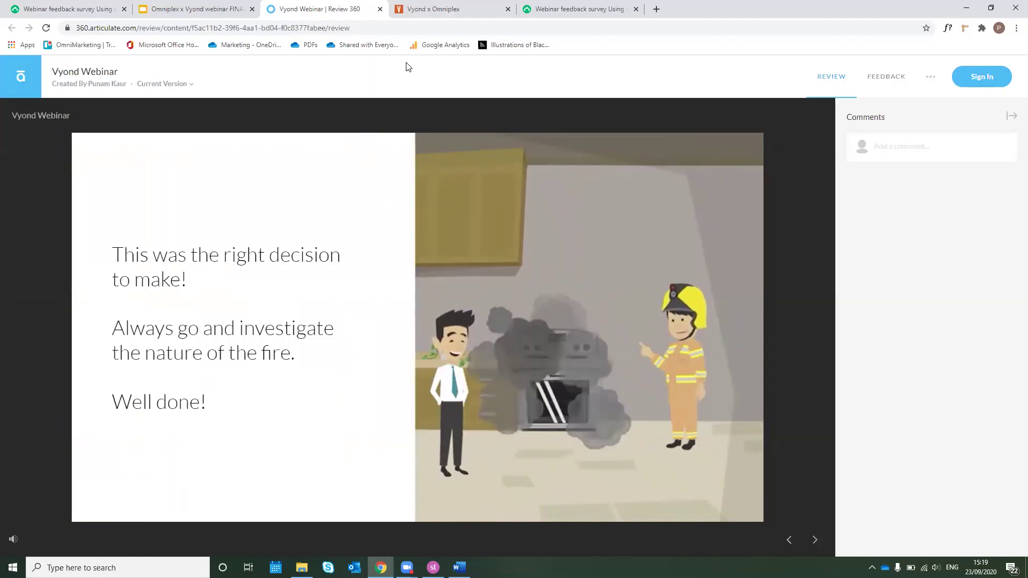
Switch to Vyond and view the scenario videos in the Vyond x Omniplex folder.
left_click(402, 9)
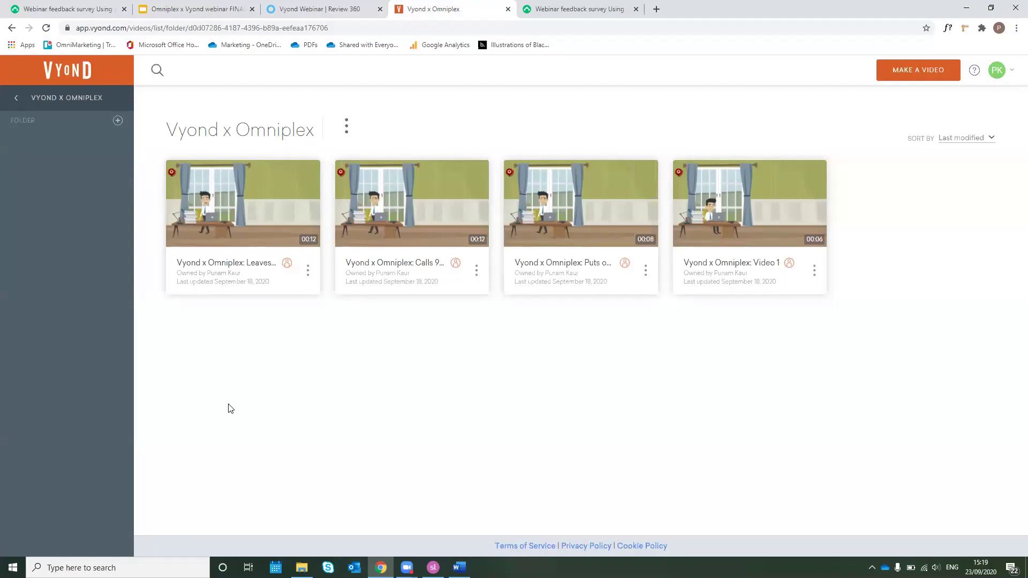
mouse_move(727, 232)
Switch to Articulate Storyline and open slide 1.3, "put fire out yourself", from the story overview.
left_click(433, 567)
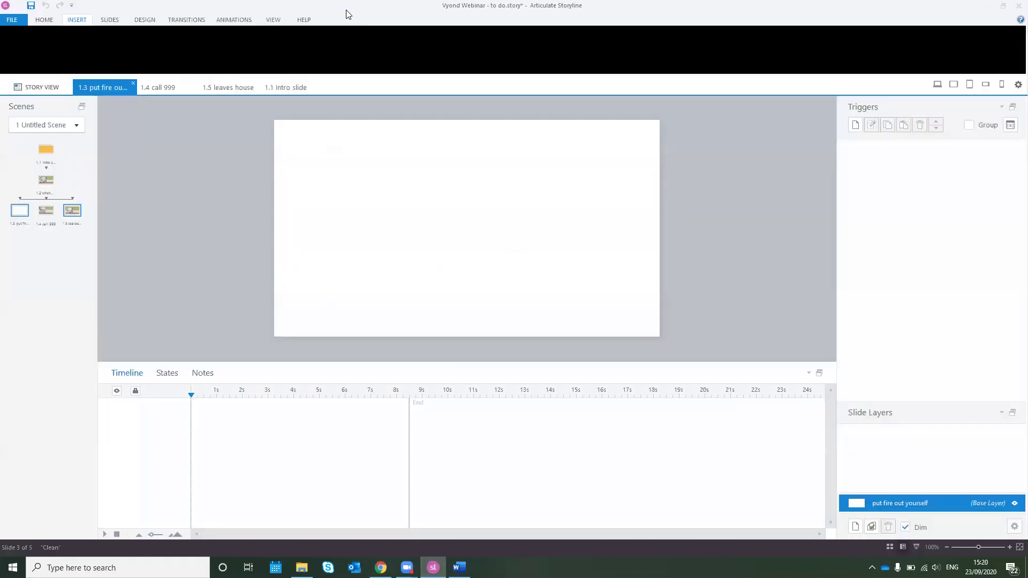
left_click(33, 88)
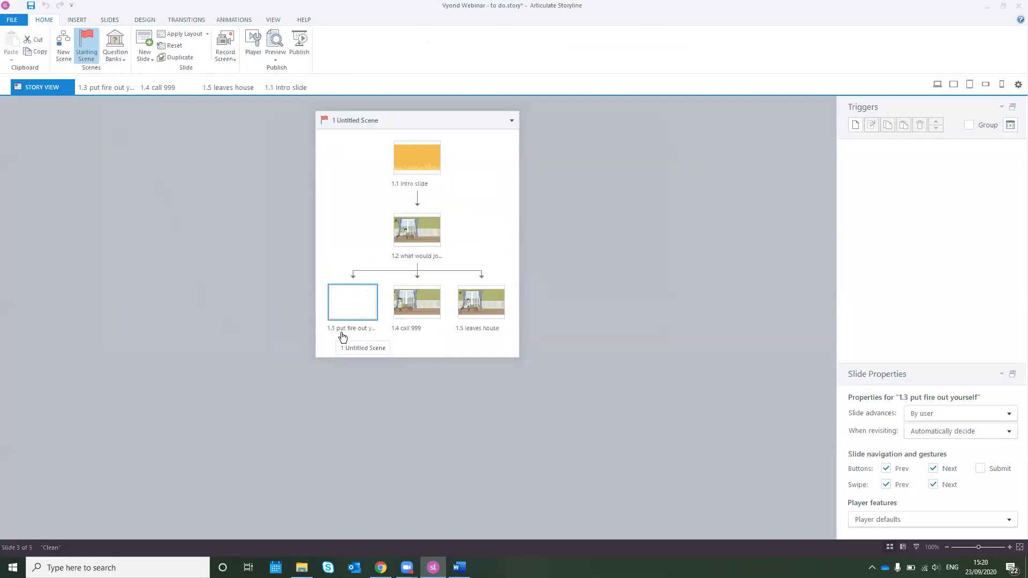
double_click(353, 302)
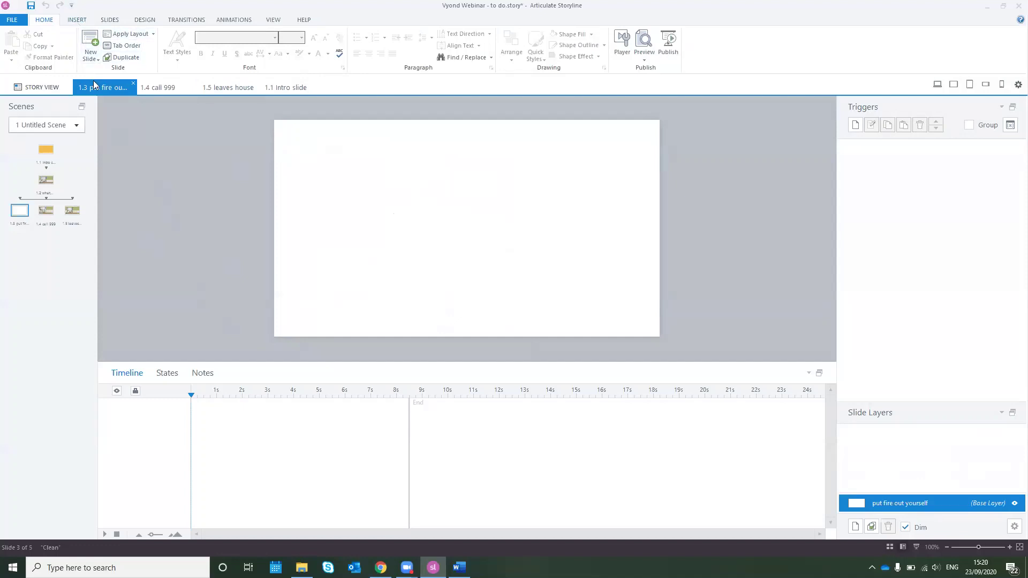
Insert the video file "Vyond x Omniplex- Puts out fire himself-720p-200918.mp4" on slide 1.3.
left_click(77, 22)
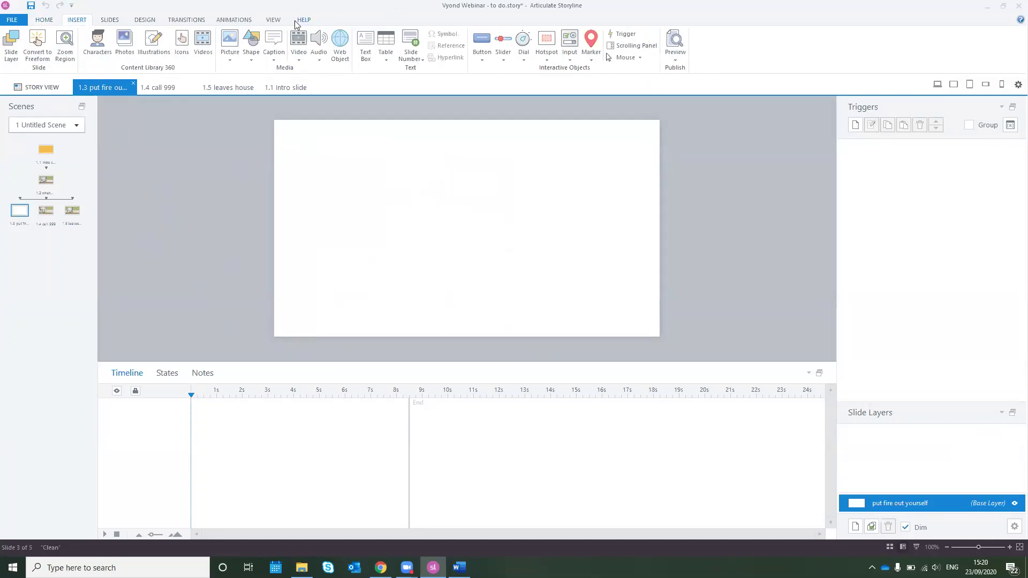
left_click(294, 55)
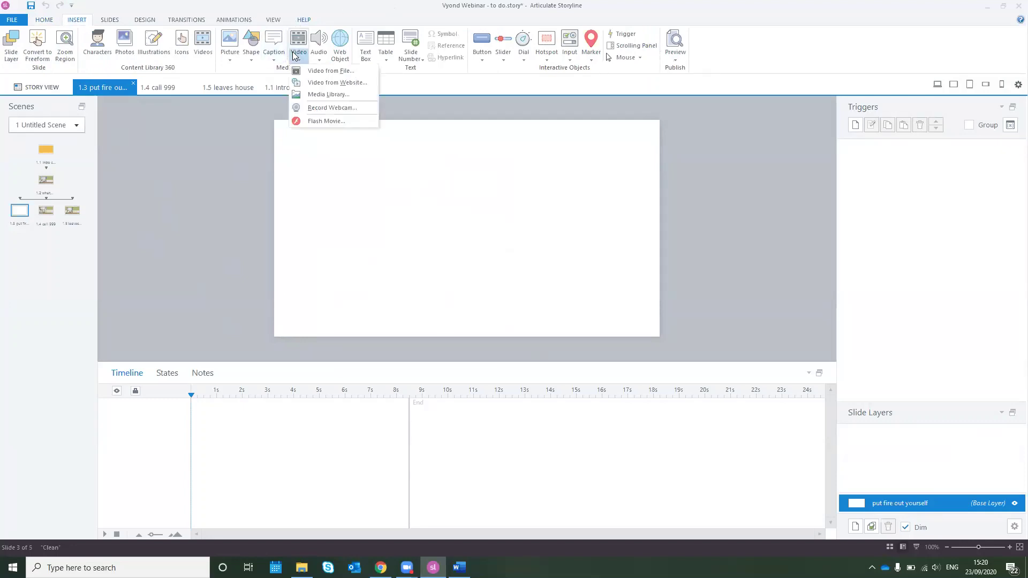
left_click(321, 71)
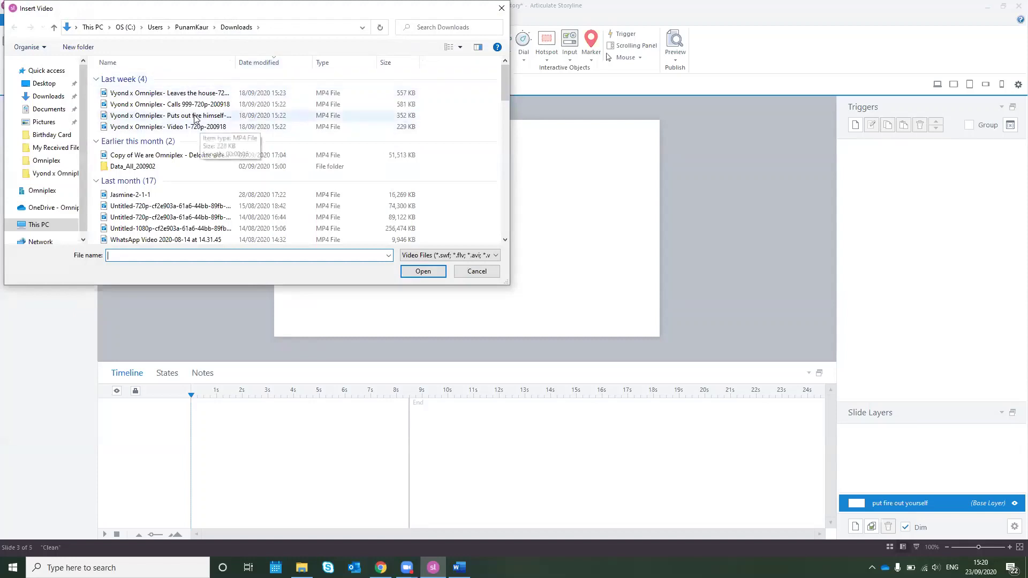
double_click(196, 116)
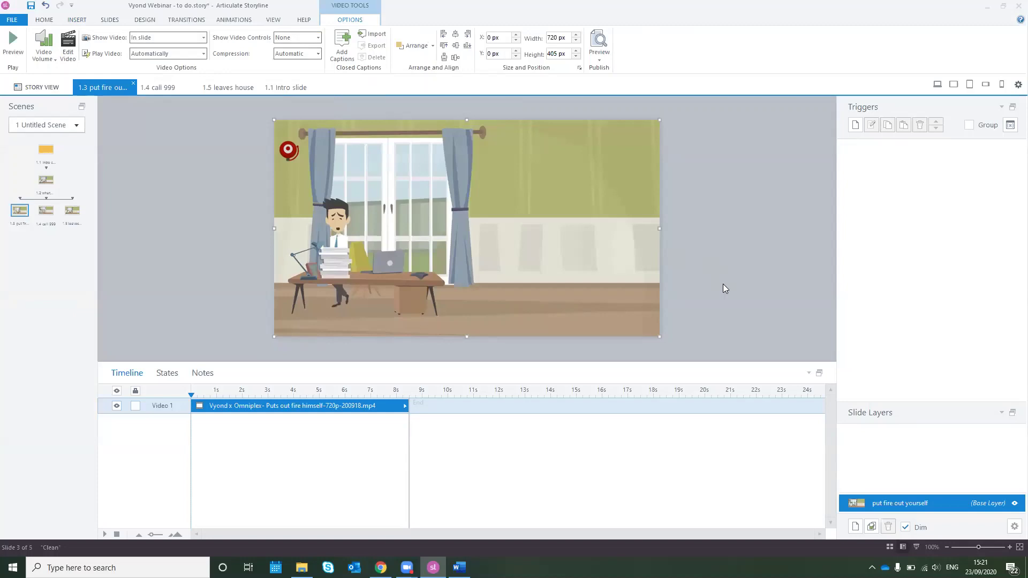
Set the story size to 720x405 (16:9).
left_click(146, 21)
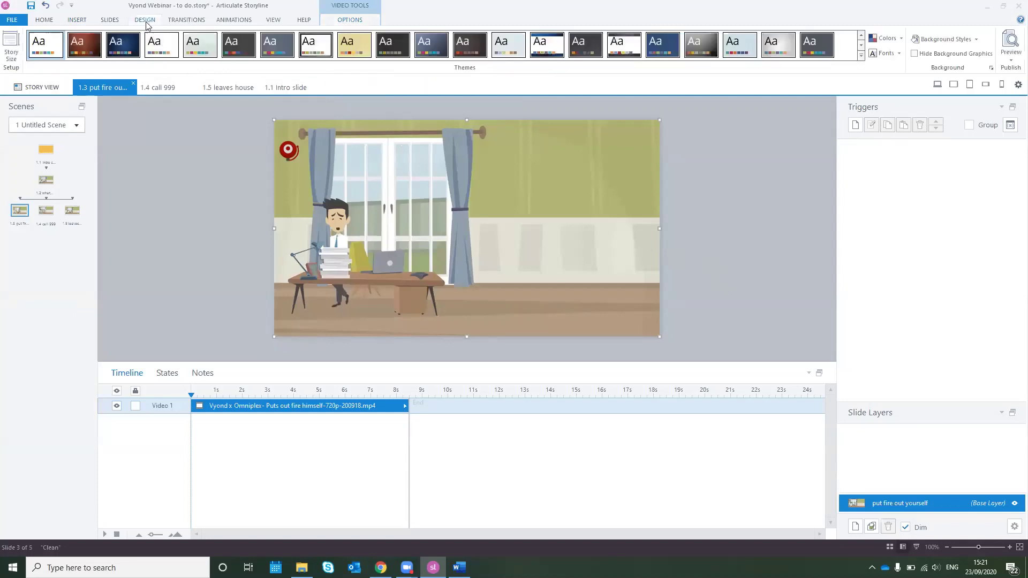
left_click(12, 53)
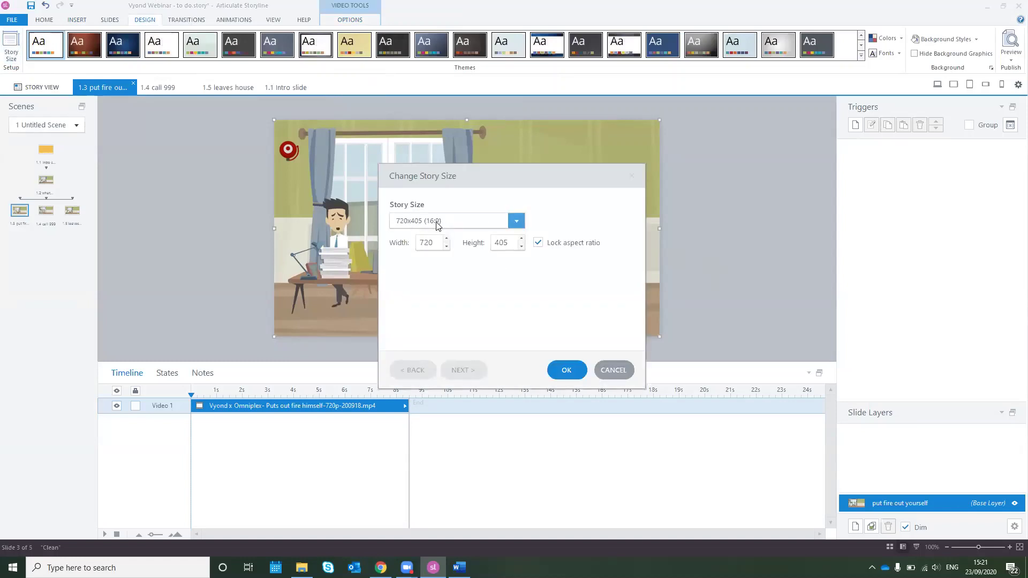
left_click(458, 222)
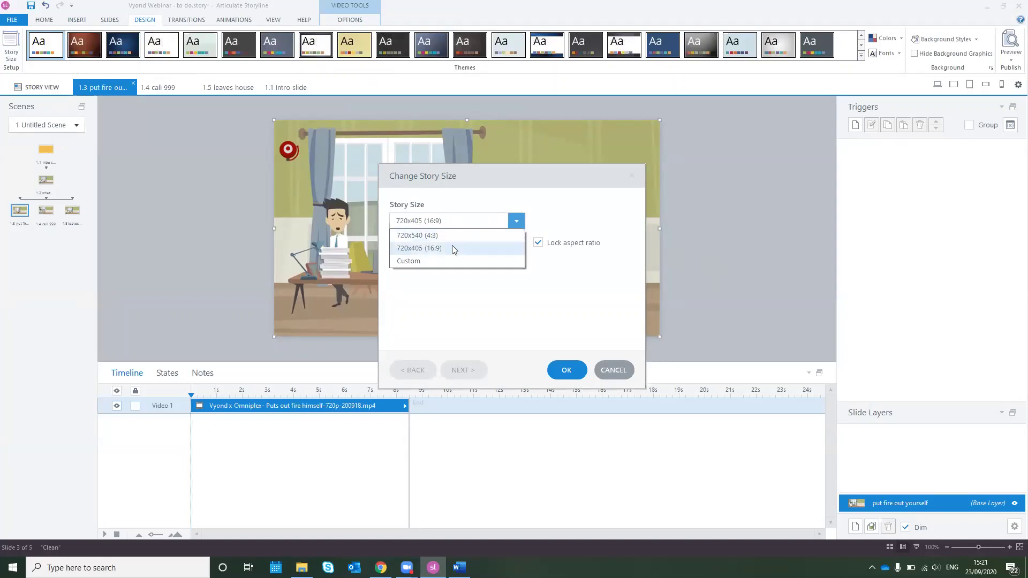
left_click(451, 248)
left_click(565, 369)
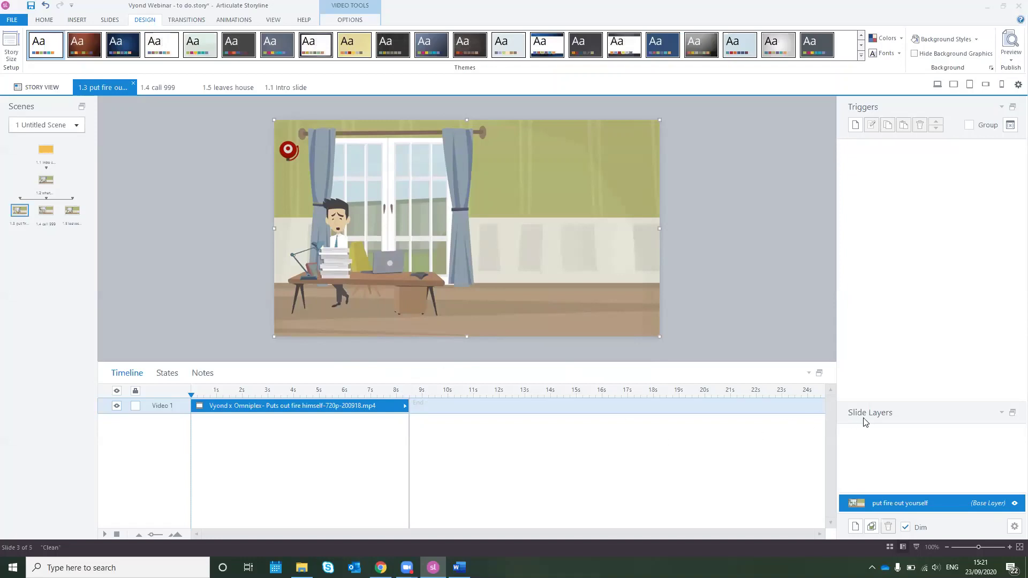
Add a new slide layer to slide 1.3 and rename it "feedack".
left_click(855, 528)
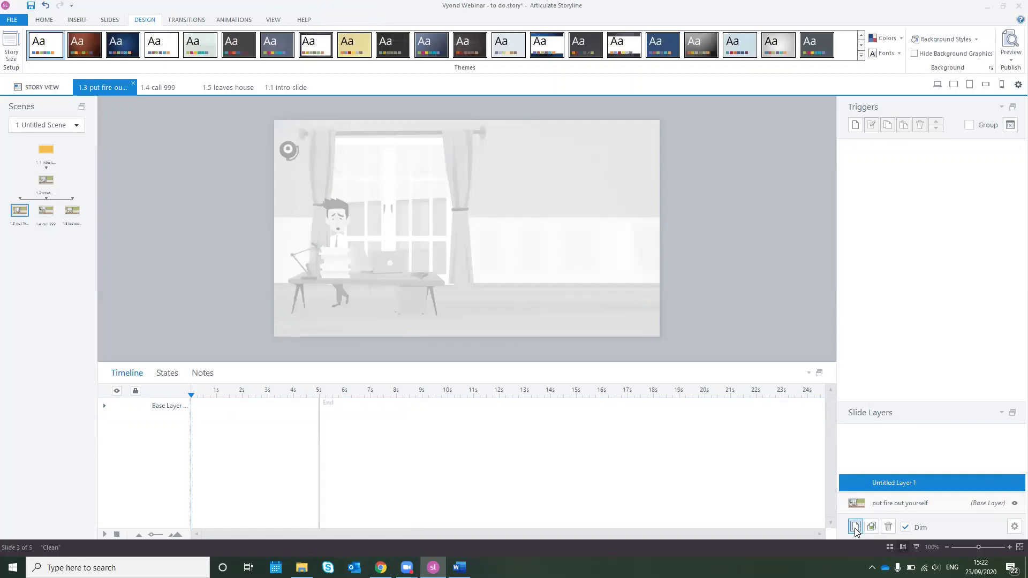
right_click(882, 482)
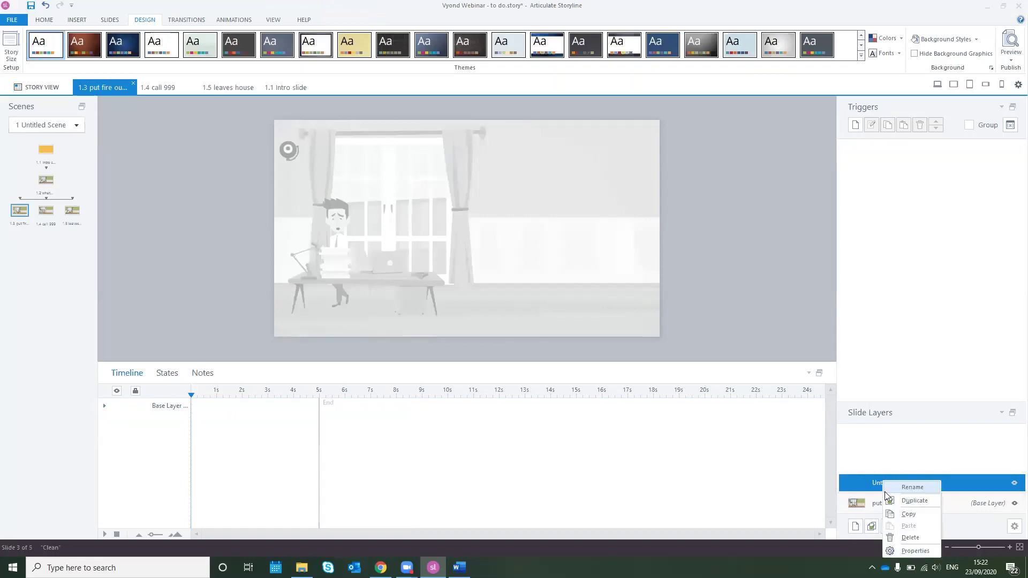
left_click(912, 487)
type("fe")
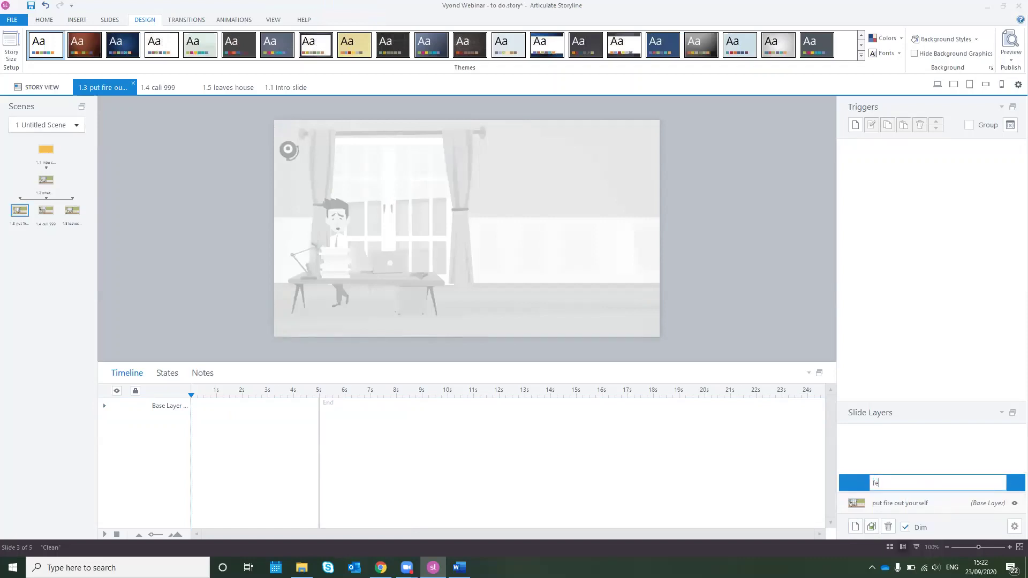
type("edack")
key("Return")
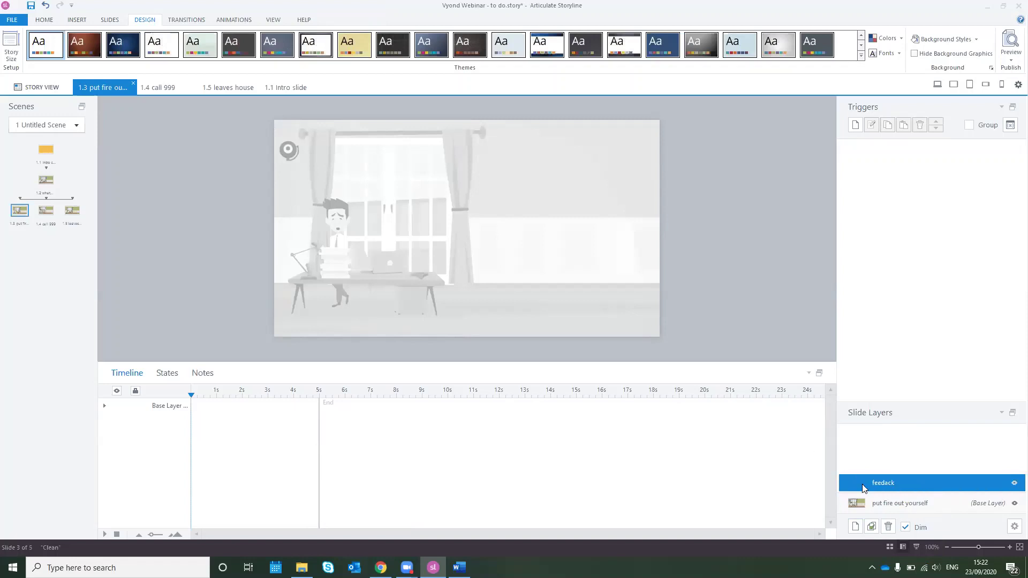
Start a new trigger on the base layer with the action Show layer, targeting the feedack layer.
left_click(870, 503)
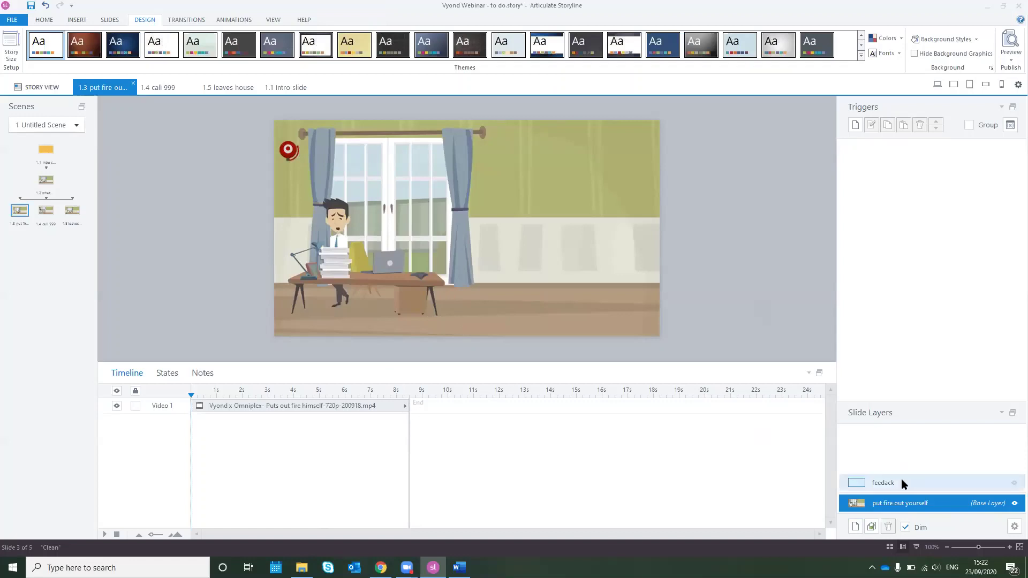
left_click(855, 126)
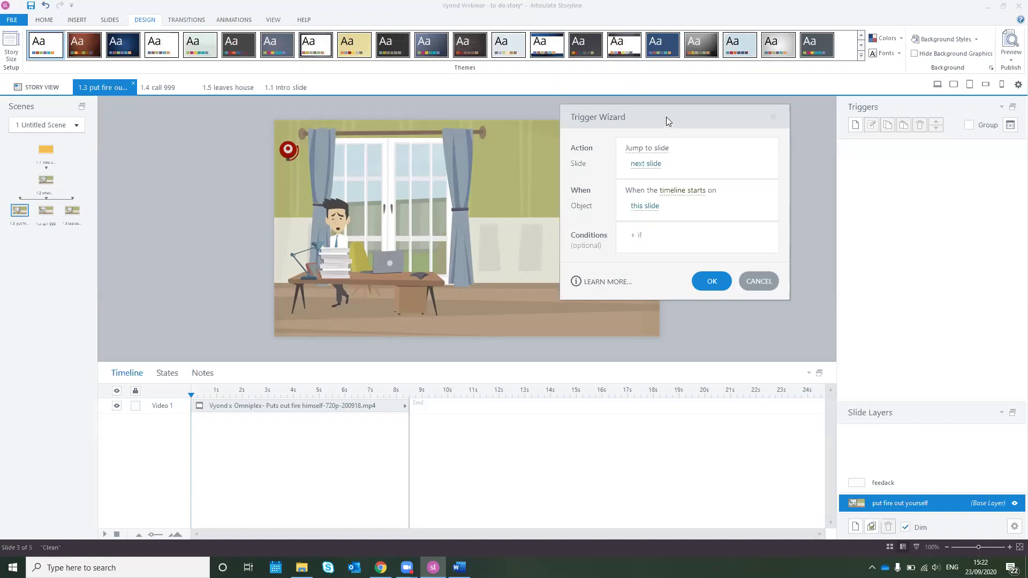
left_click_drag(666, 116, 636, 133)
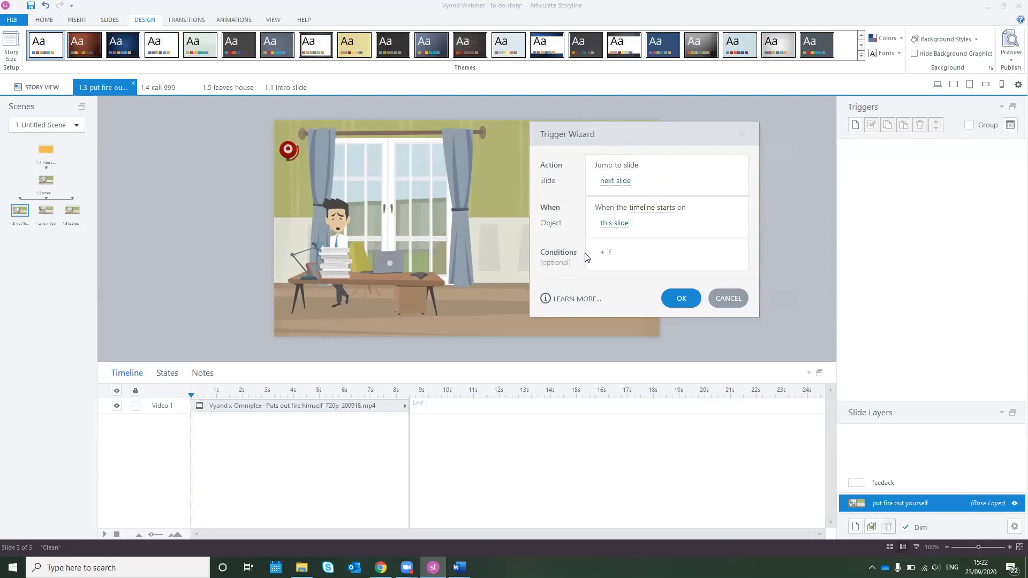
left_click(628, 170)
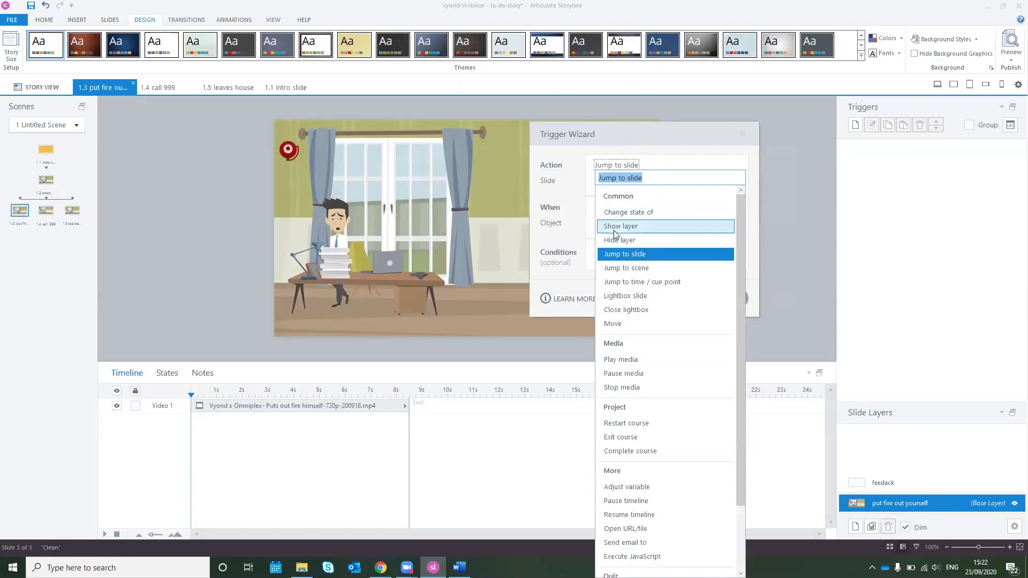
left_click(638, 230)
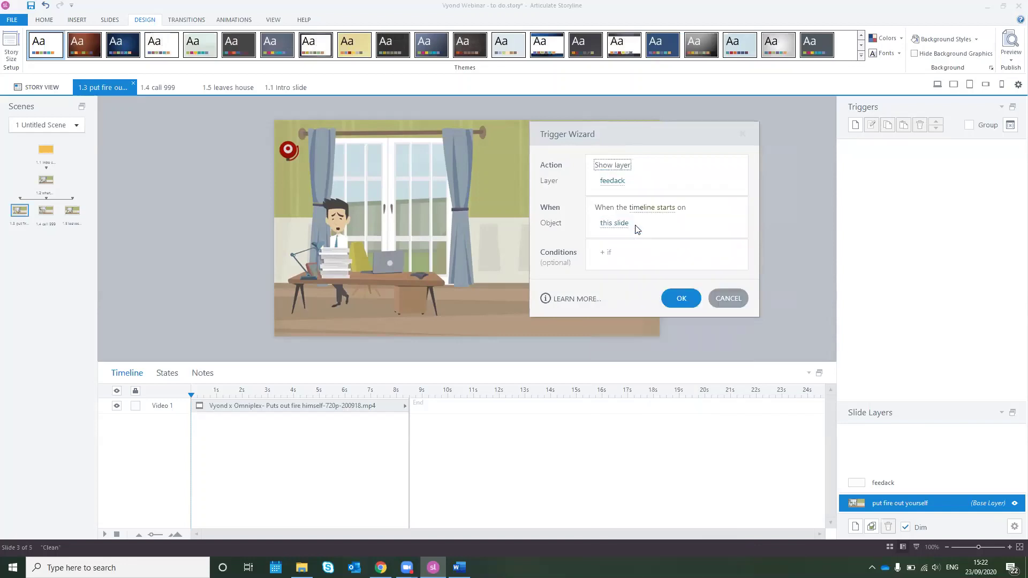
left_click(620, 182)
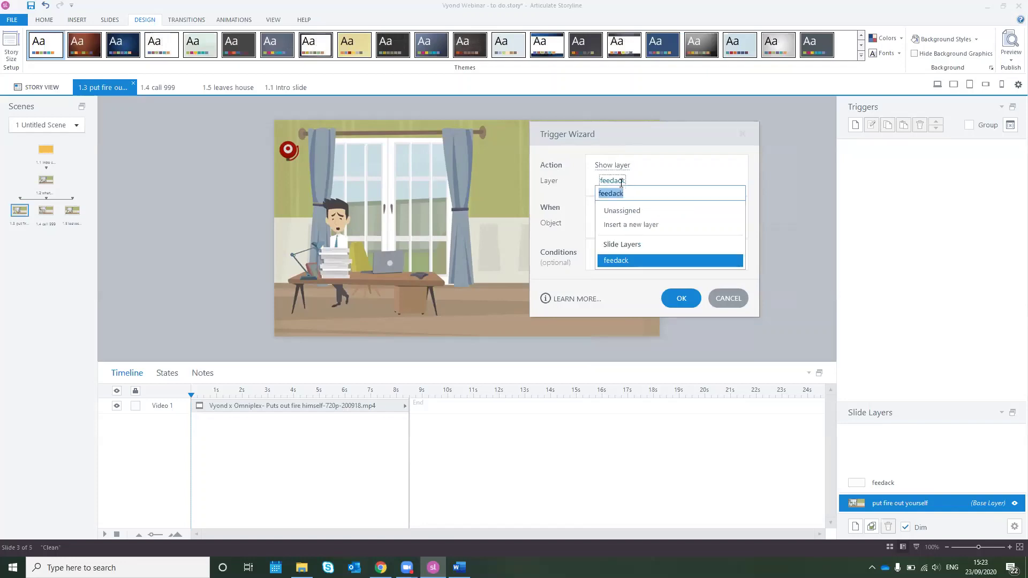
left_click(631, 260)
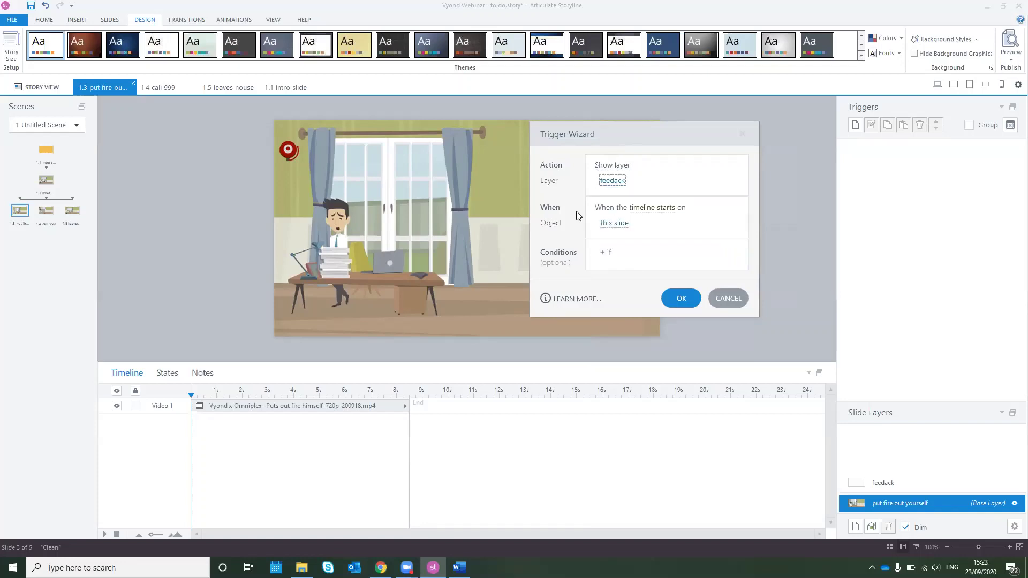
Make the trigger run when the timeline ends on Video 1 and save it.
left_click(648, 213)
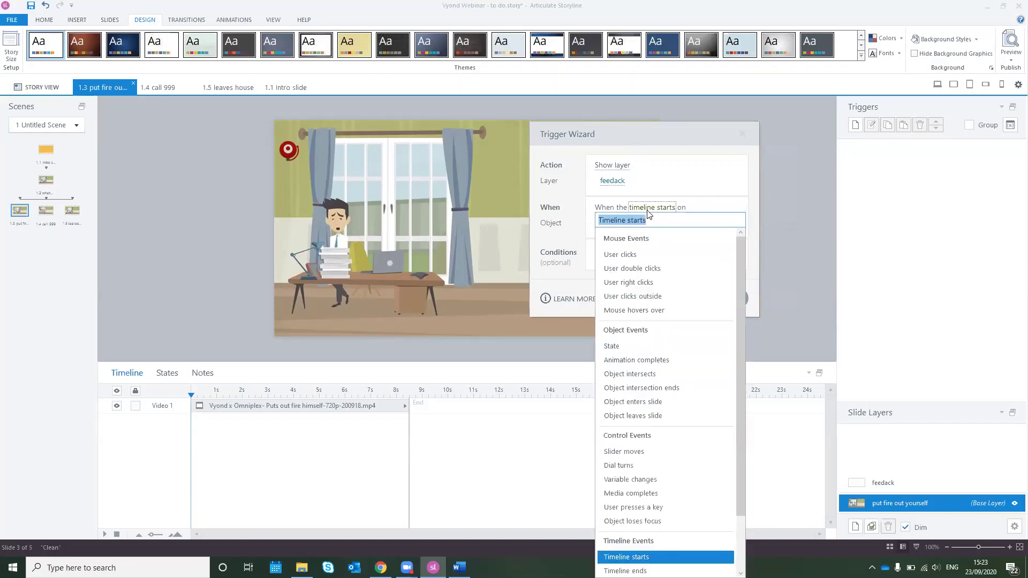
scroll(710, 544, "down", 1)
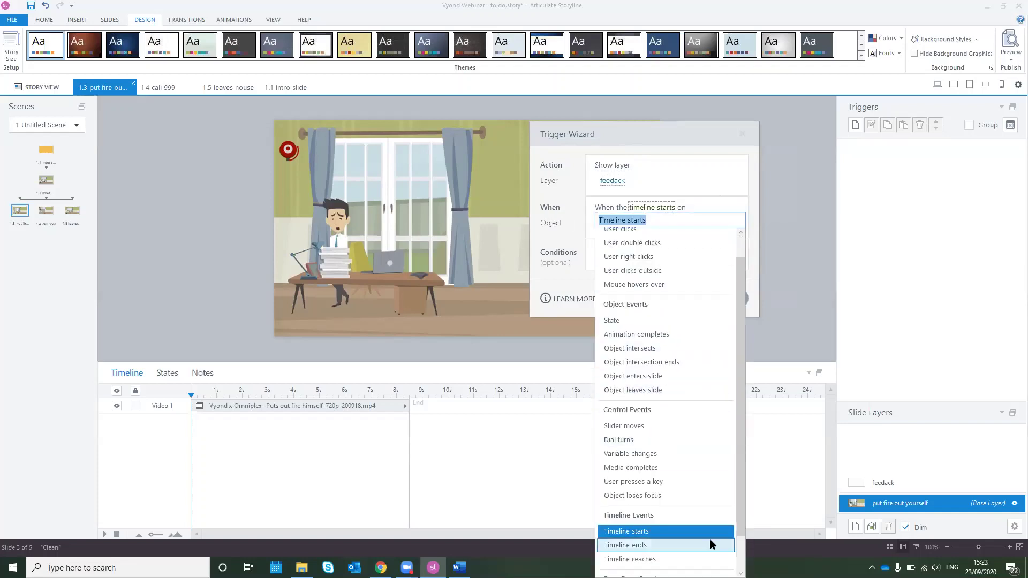
left_click(667, 542)
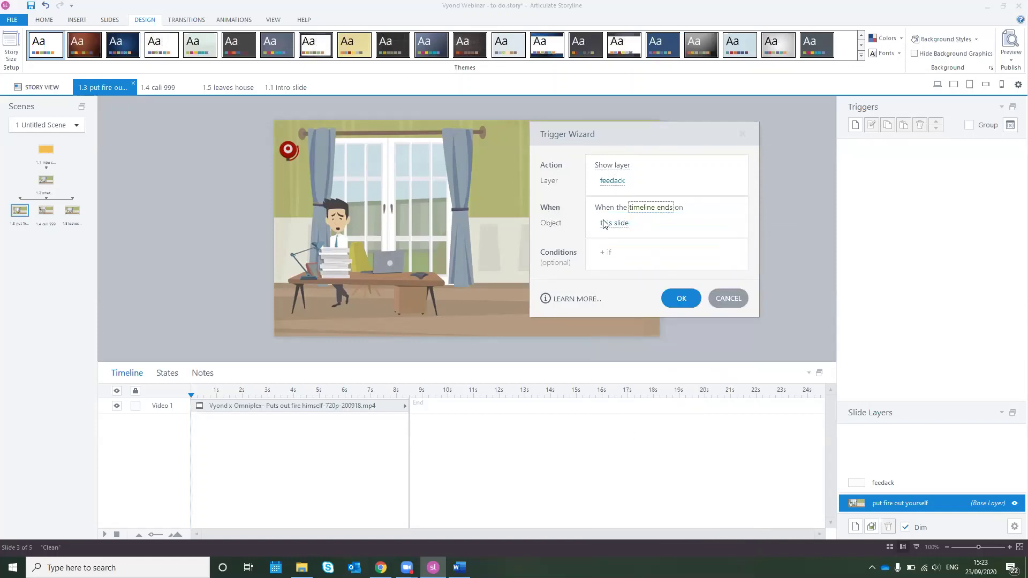
left_click(621, 223)
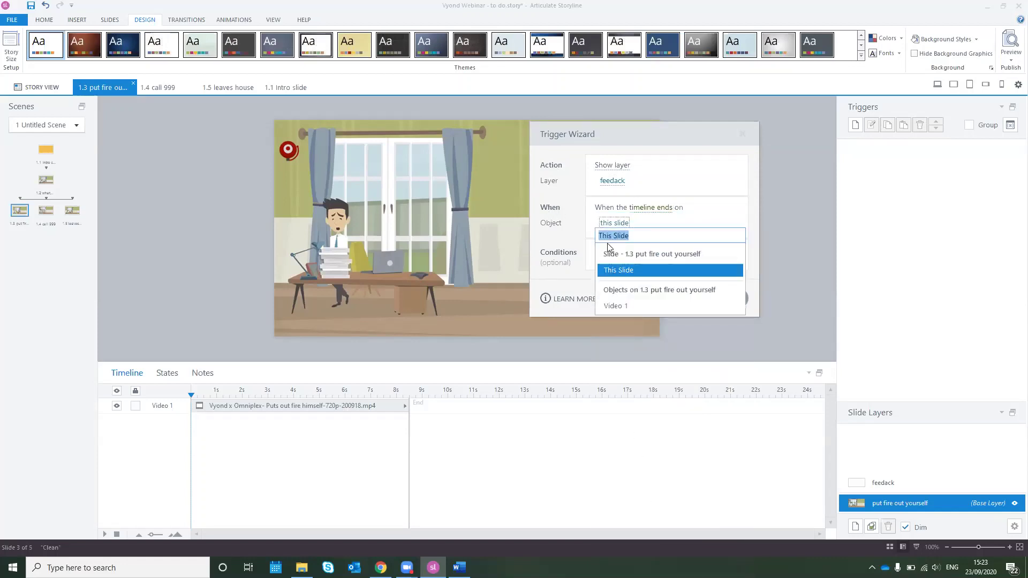
left_click(614, 307)
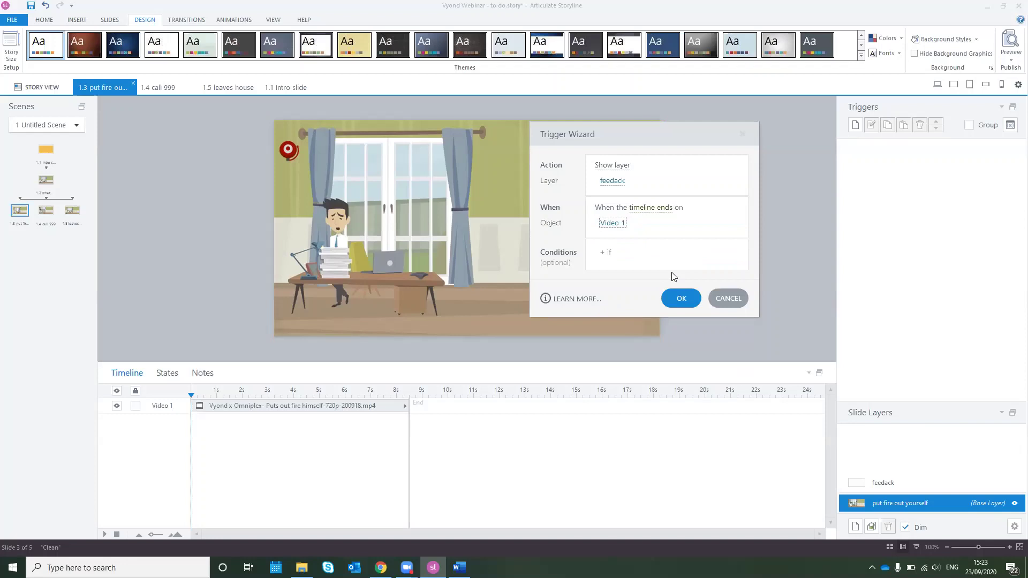
left_click(681, 299)
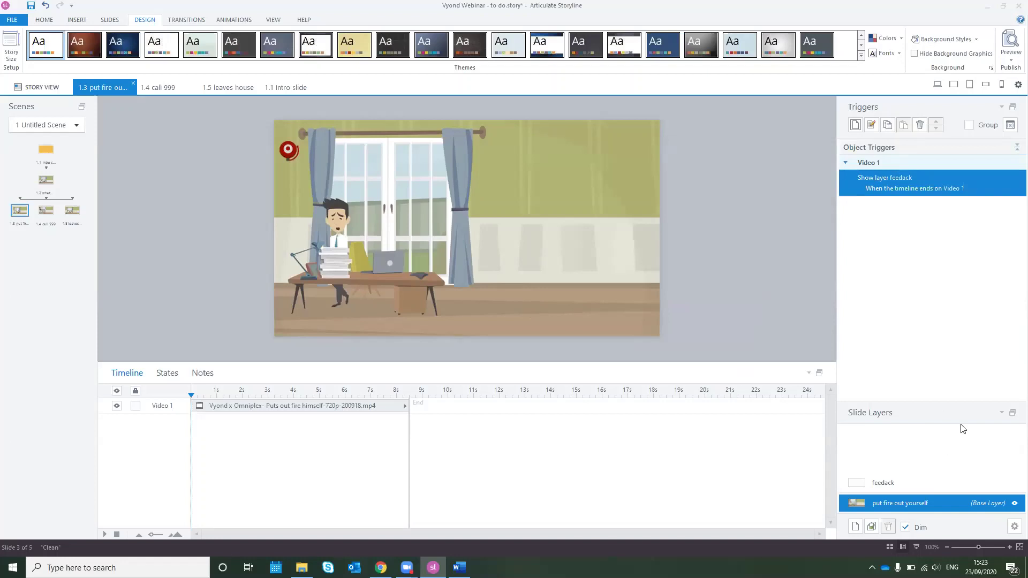
Draw a text box near the upper-left corner of the slide on the feedack layer.
left_click(912, 487)
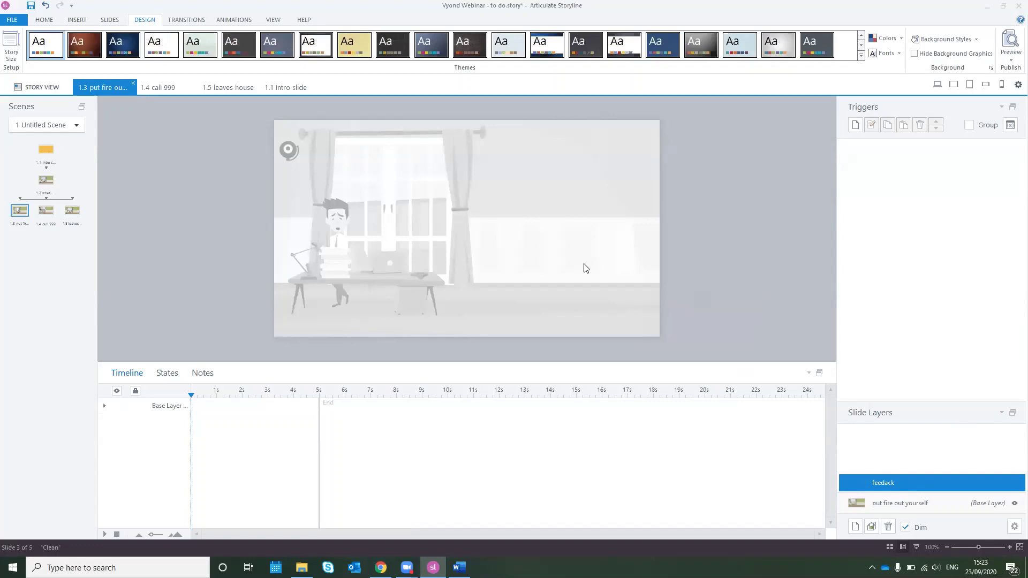
left_click(78, 20)
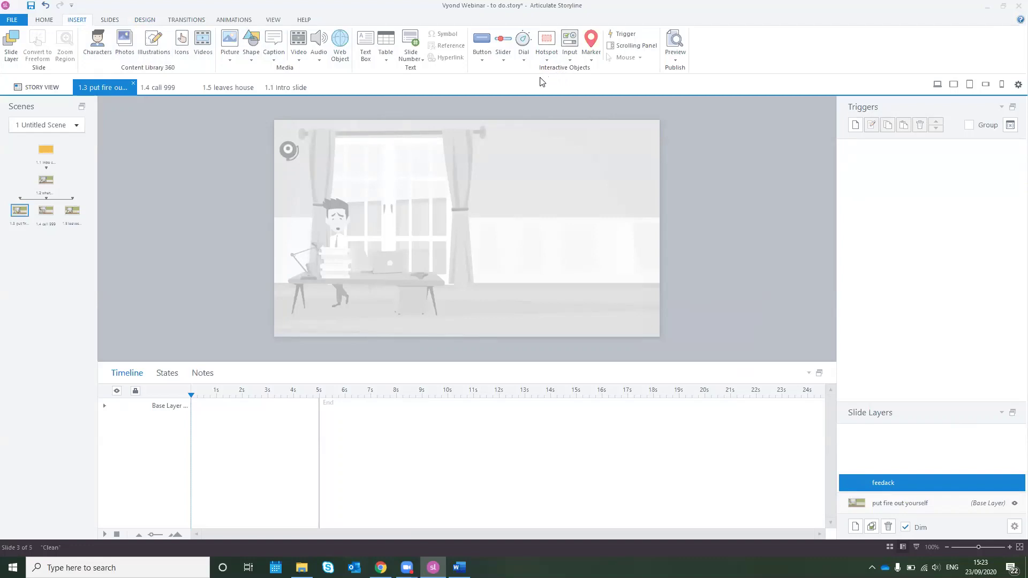
left_click(365, 41)
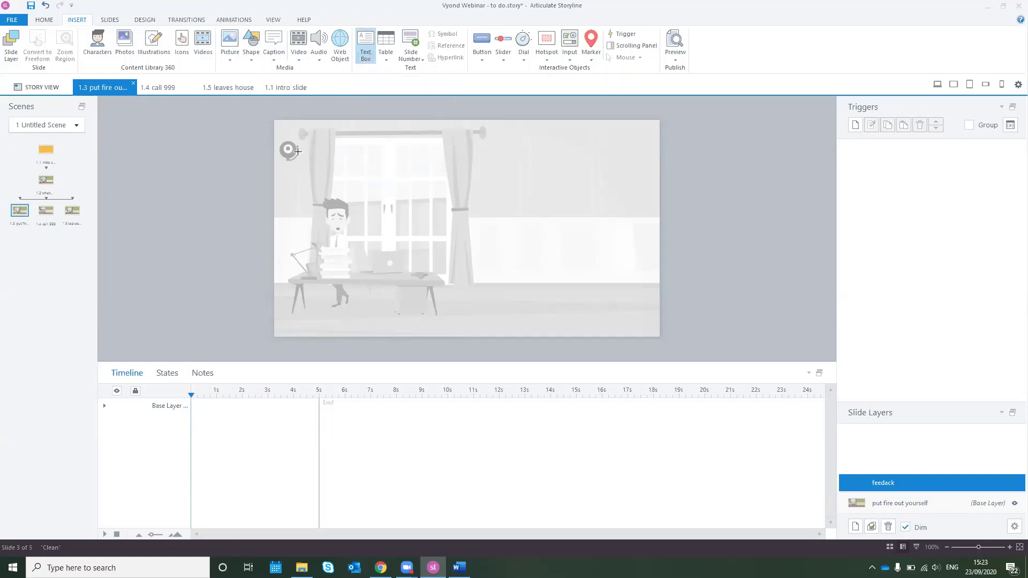
left_click_drag(293, 144, 356, 173)
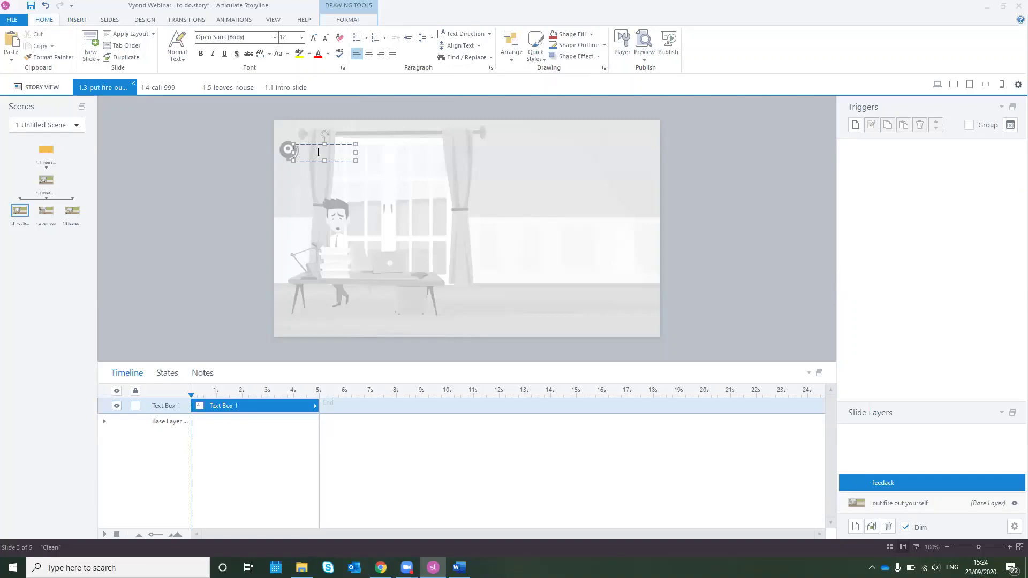
Fill the text box with the two Button 1 Feedback paragraphs copied from the Word transcript, and widen it to fit the text.
left_click(459, 567)
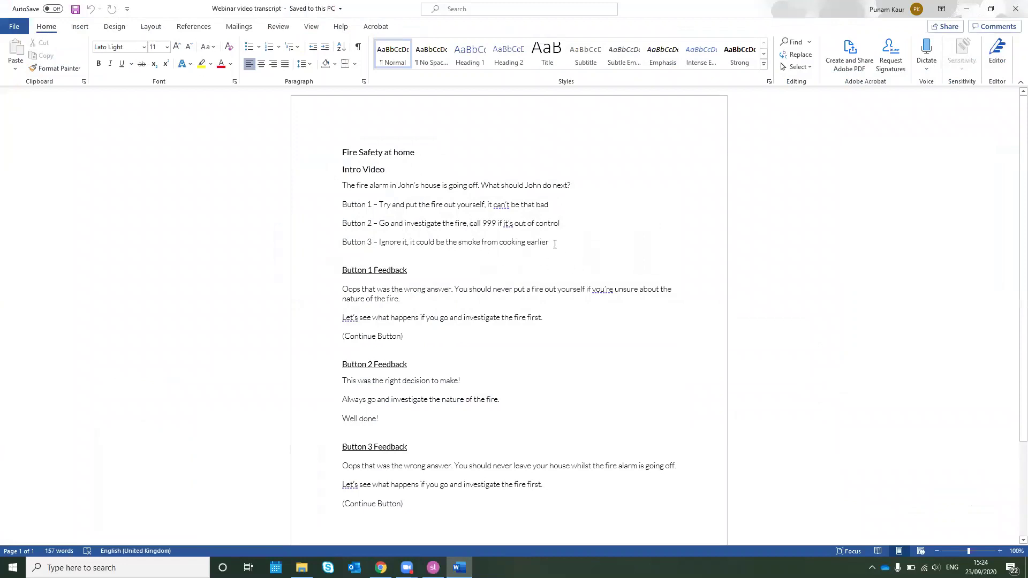
left_click_drag(342, 289, 550, 321)
right_click(500, 292)
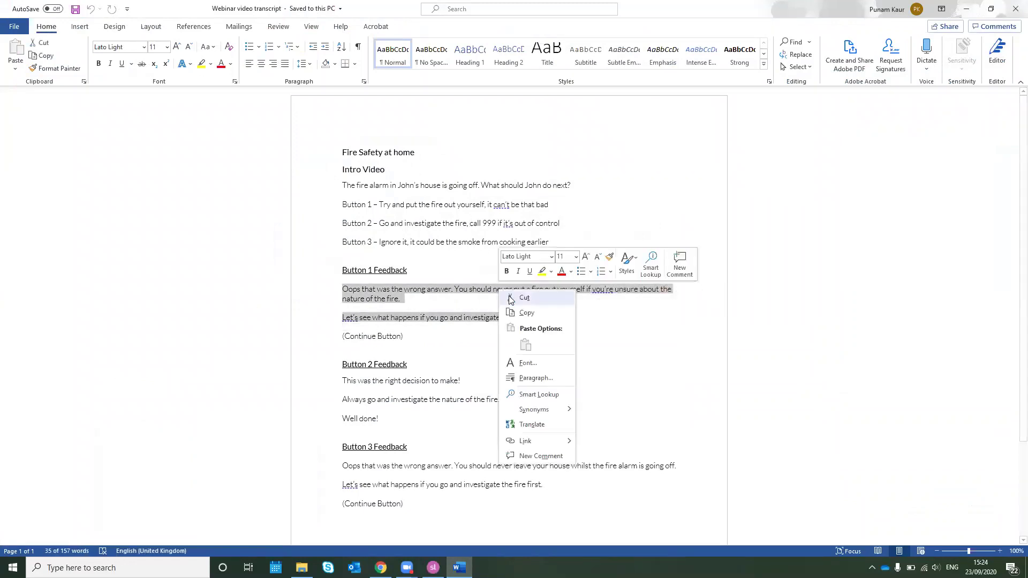
left_click(524, 313)
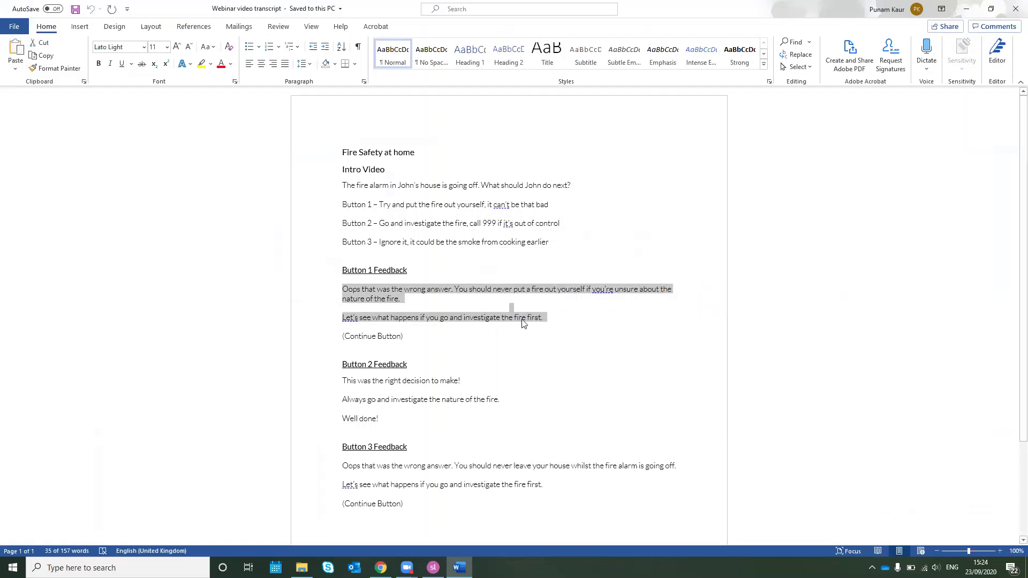
left_click(966, 12)
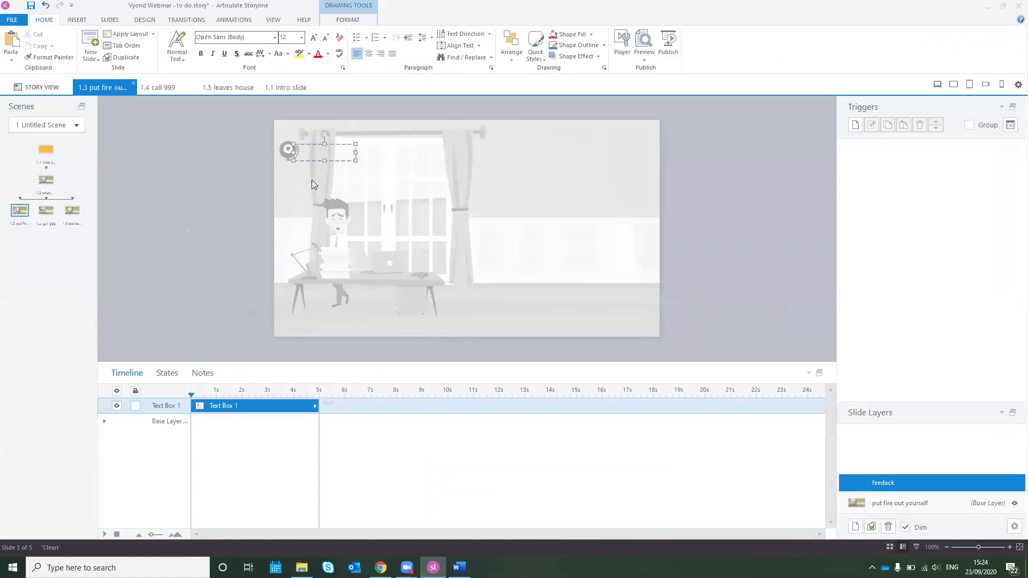
key("ctrl+v")
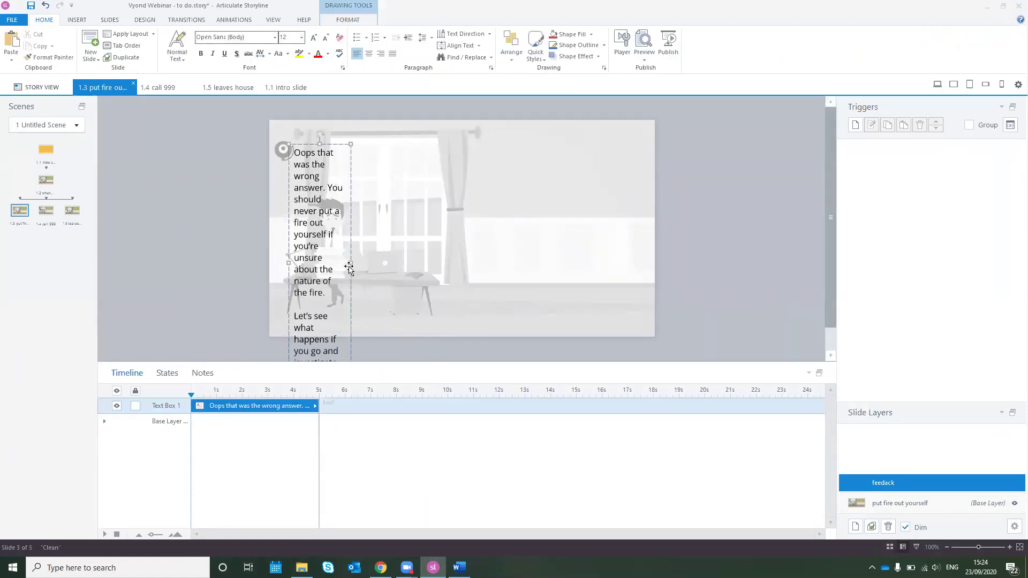
left_click_drag(350, 263, 434, 275)
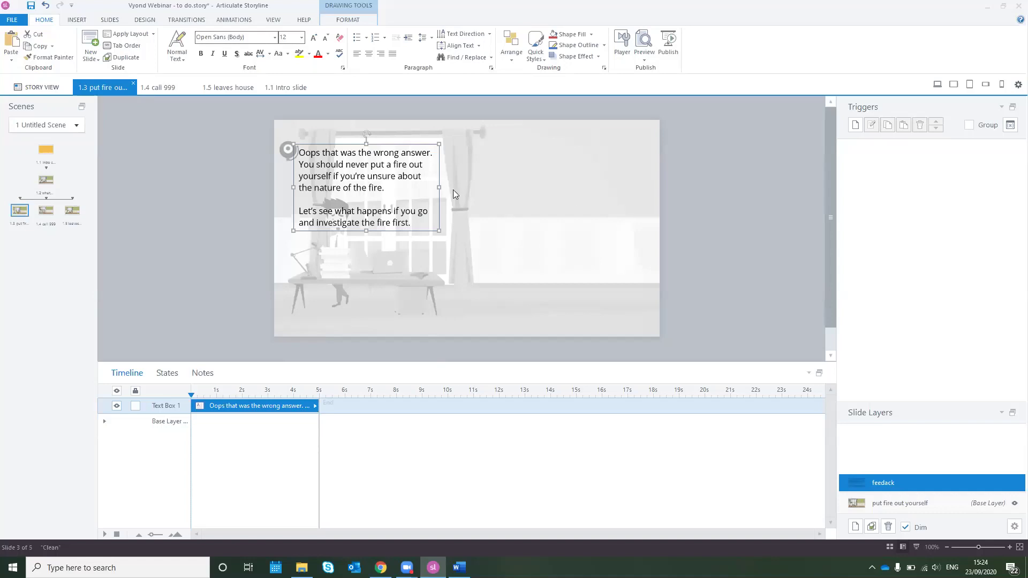
Insert a fully rounded button of about 248 x 63 px below the feedback text on the feedack layer.
left_click(78, 21)
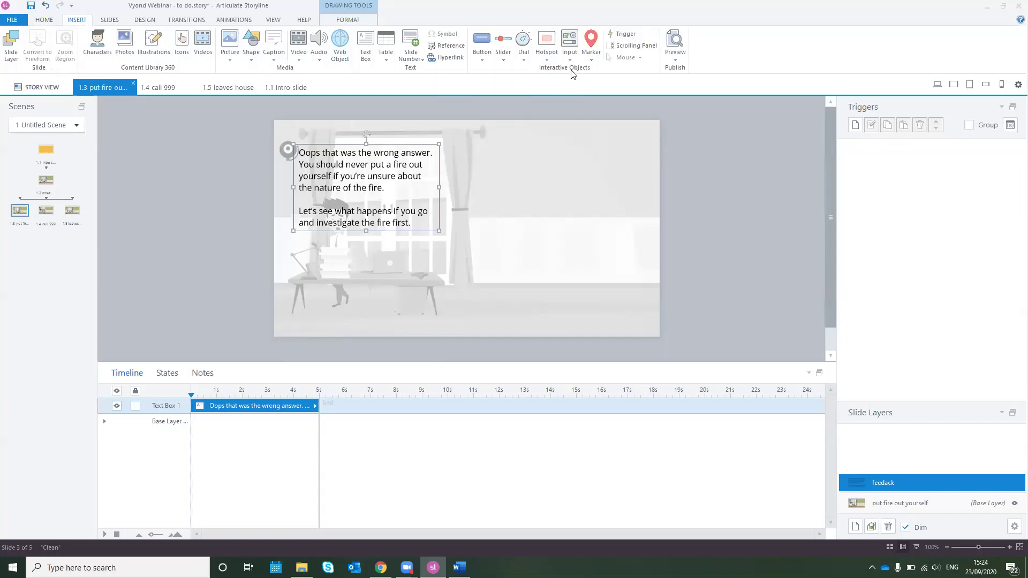
left_click(483, 54)
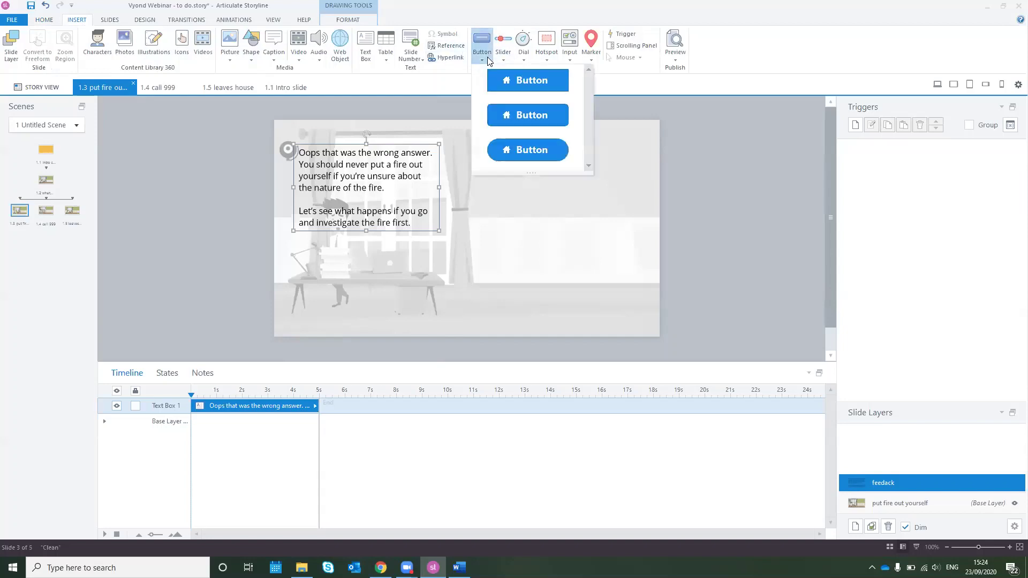
left_click(508, 152)
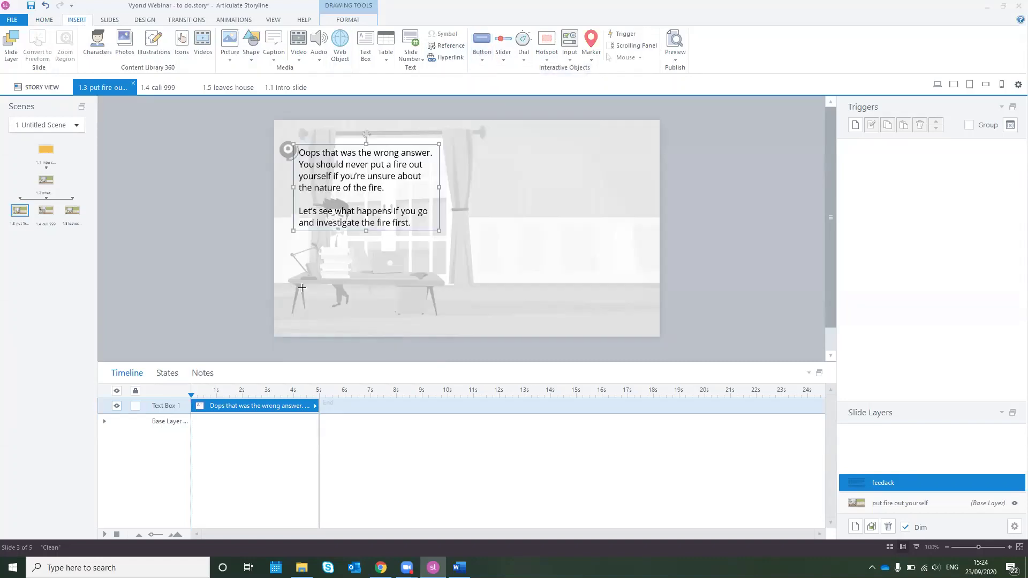
mouse_move(300, 282)
left_mouse_down()
mouse_move(341, 301)
mouse_move(433, 315)
left_mouse_up()
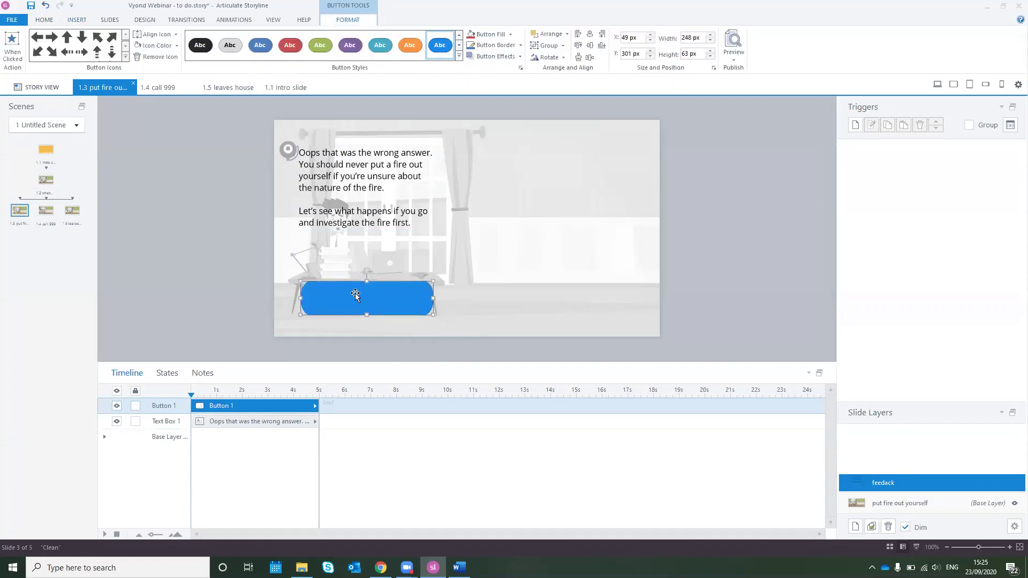
Label the blue button on the feedack layer "continue" and keep the button selected.
type("continue")
left_click(741, 244)
left_click(375, 281)
Create a trigger for the continue button that jumps to slide 1.4 call 999.
left_click(854, 126)
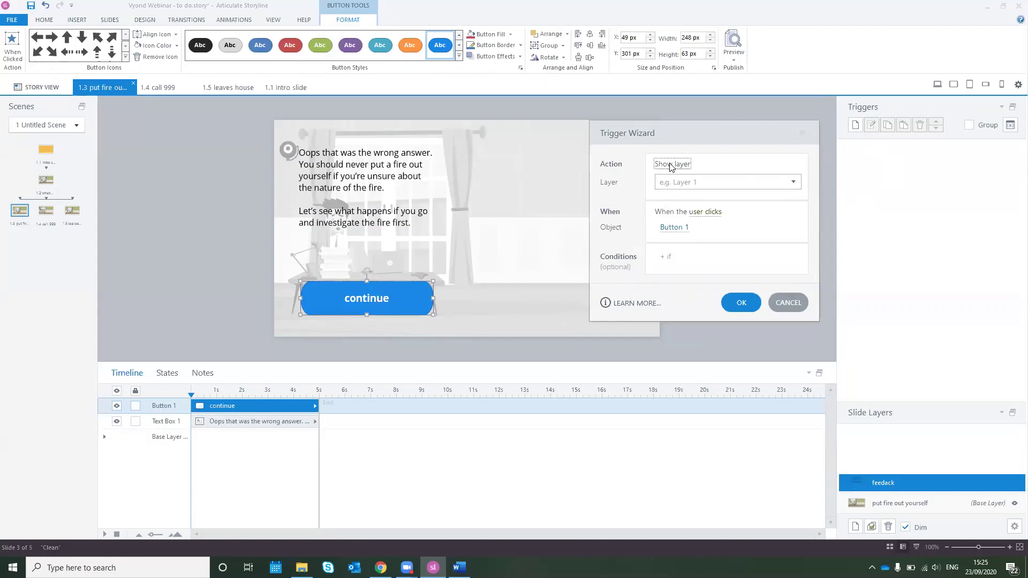
left_click(669, 164)
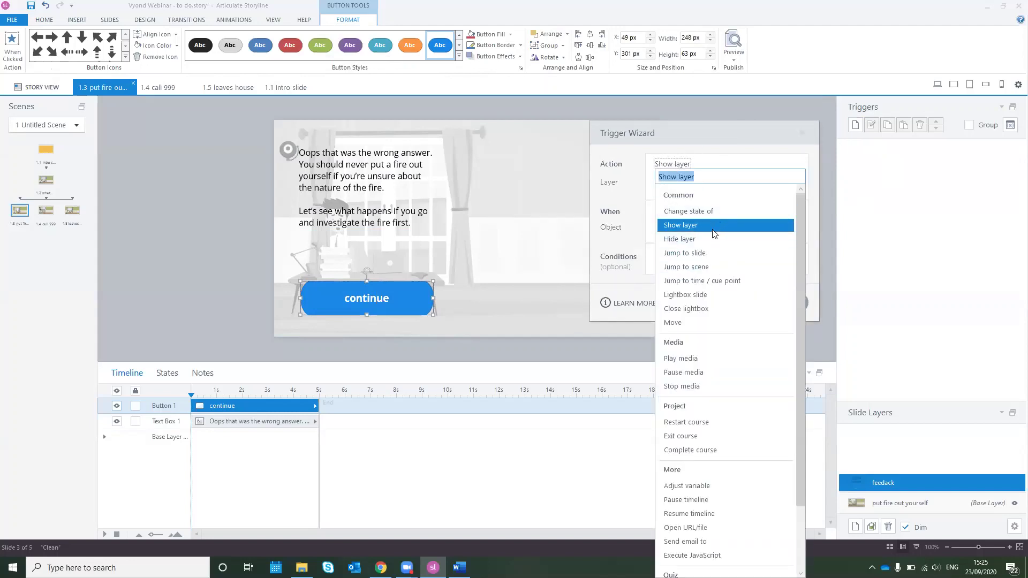
left_click(710, 253)
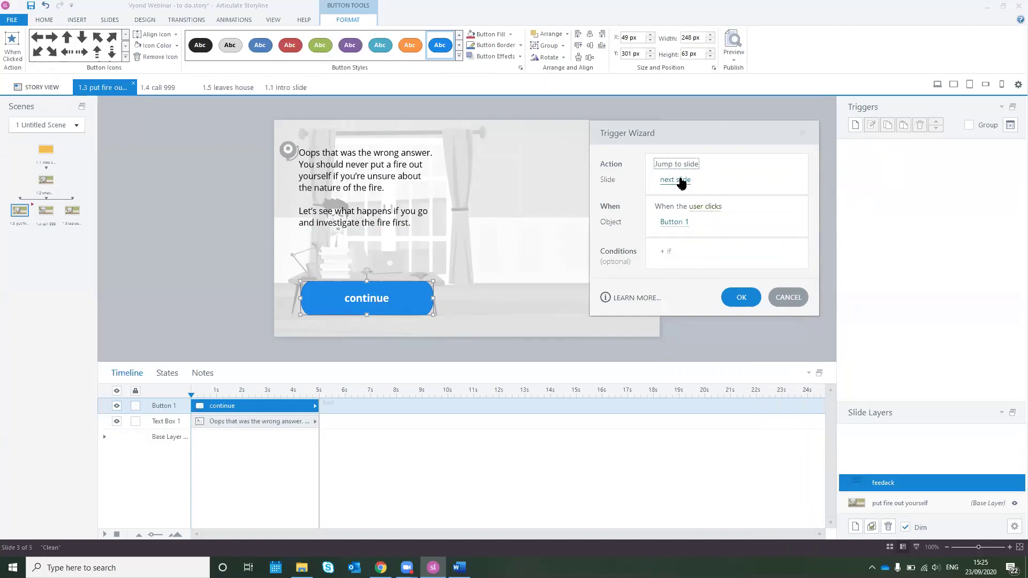
left_click(681, 180)
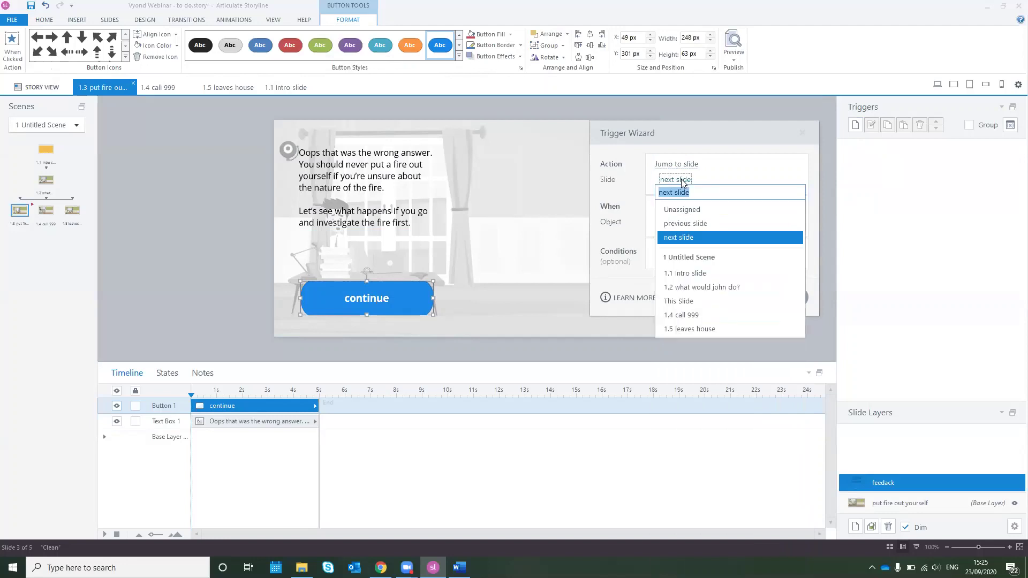
left_click(695, 315)
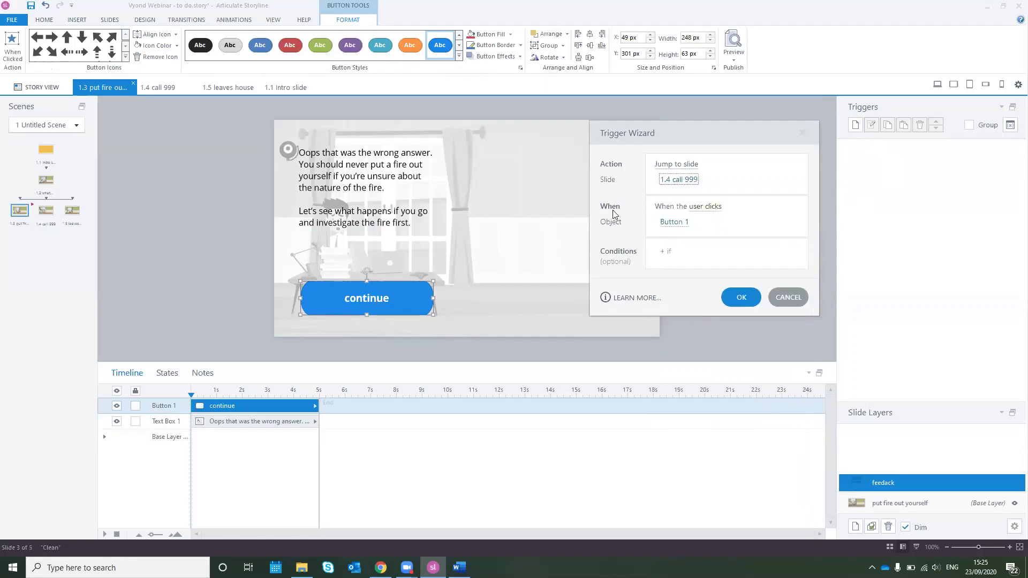
Make the jump trigger run when the user clicks Button 1 and save it.
left_click(705, 208)
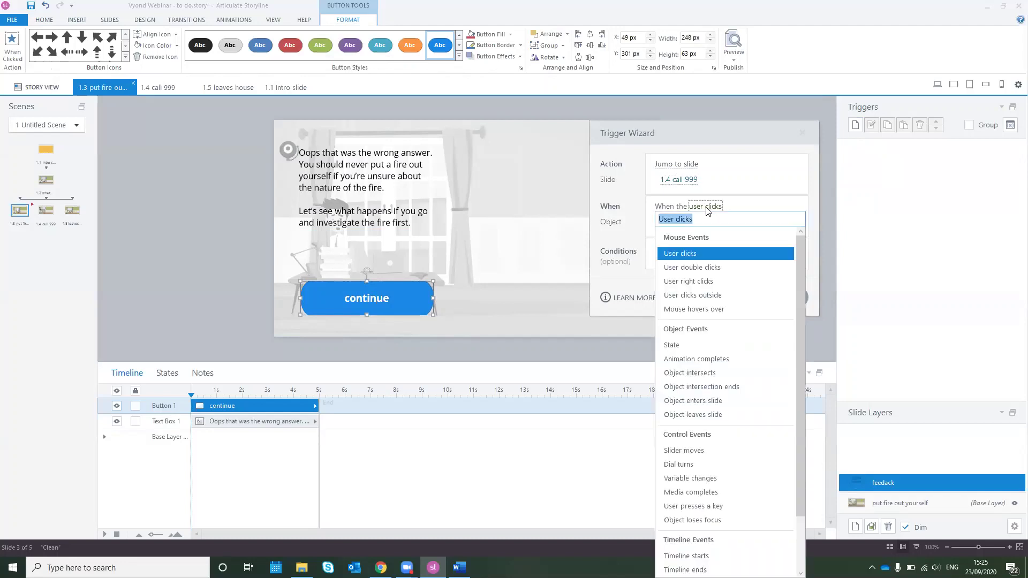
left_click(701, 254)
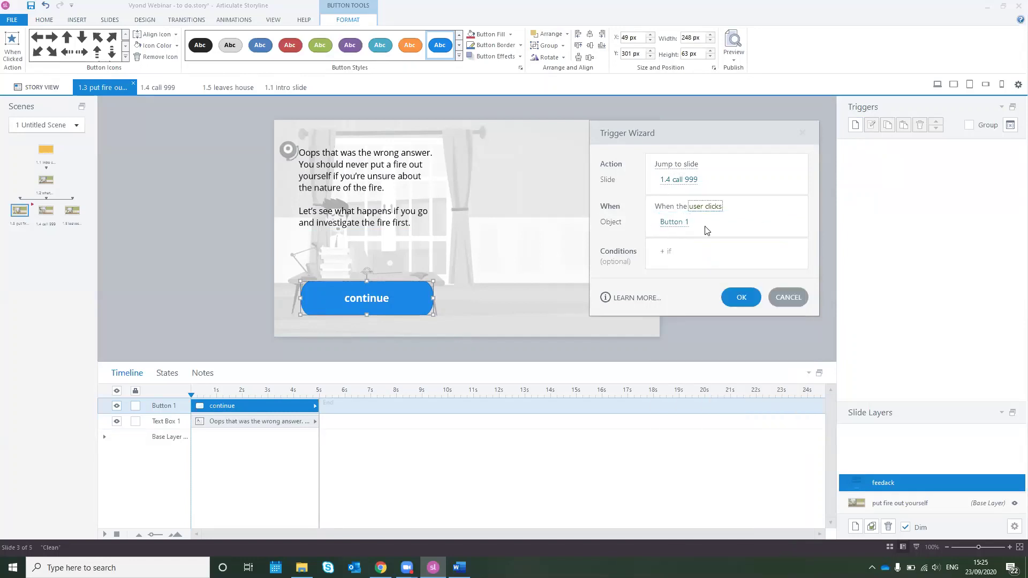
left_click(674, 222)
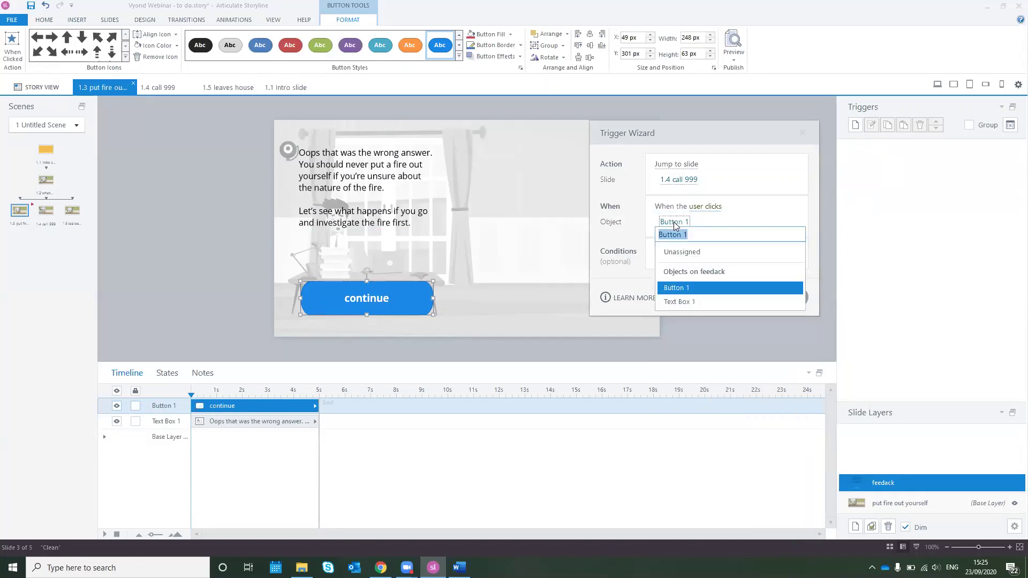
left_click(689, 289)
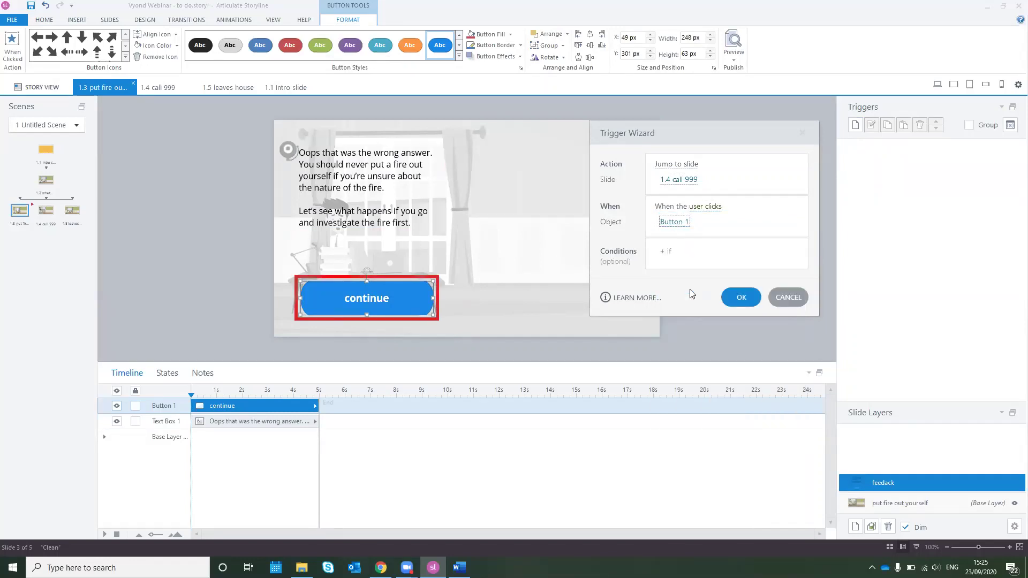
left_click(674, 223)
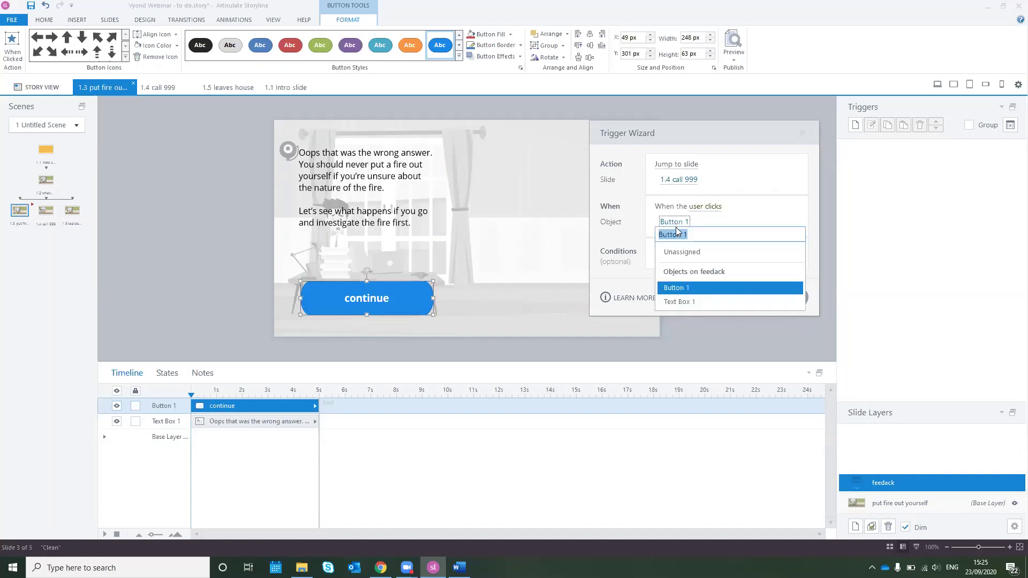
left_click(675, 292)
left_click(747, 299)
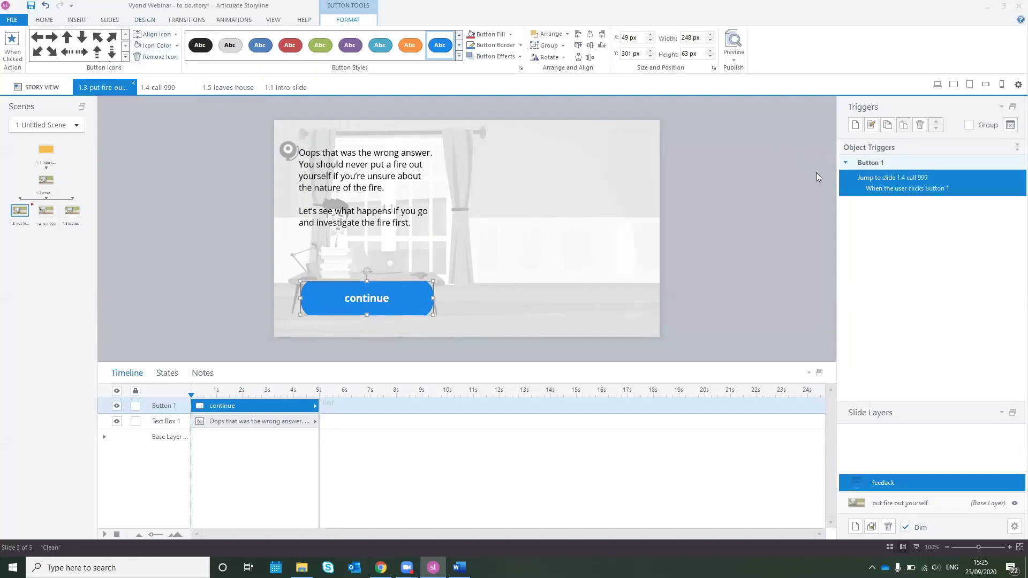
Return to the put fire out yourself base layer, preview this slide through to its feedback layer, and close the preview.
left_click(895, 504)
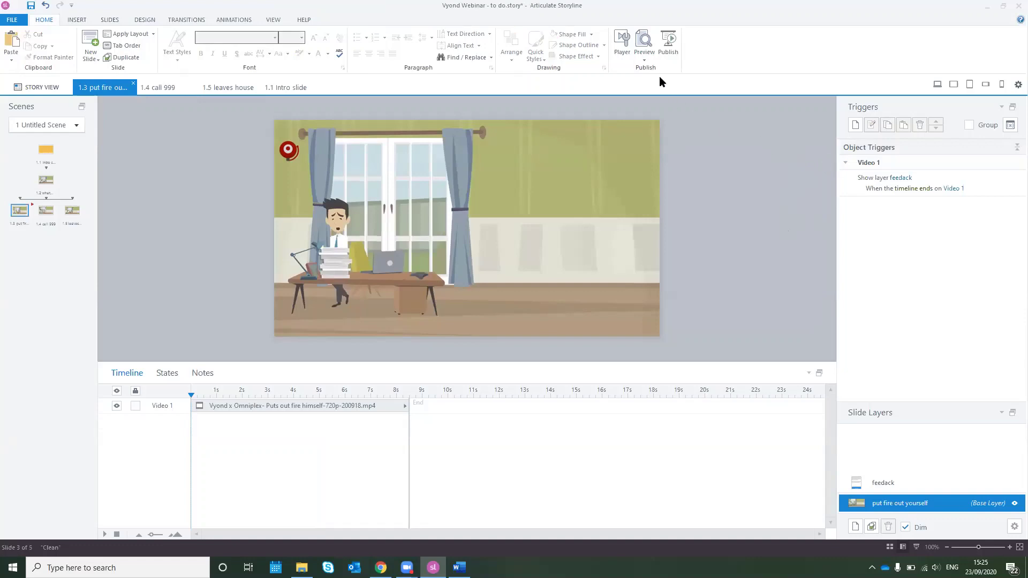
left_click(644, 59)
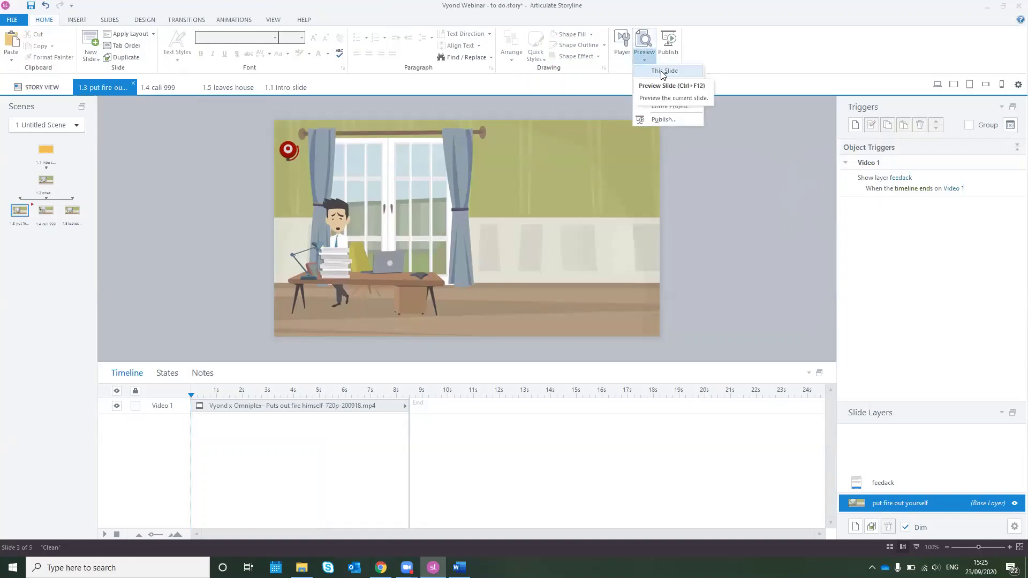
left_click(662, 72)
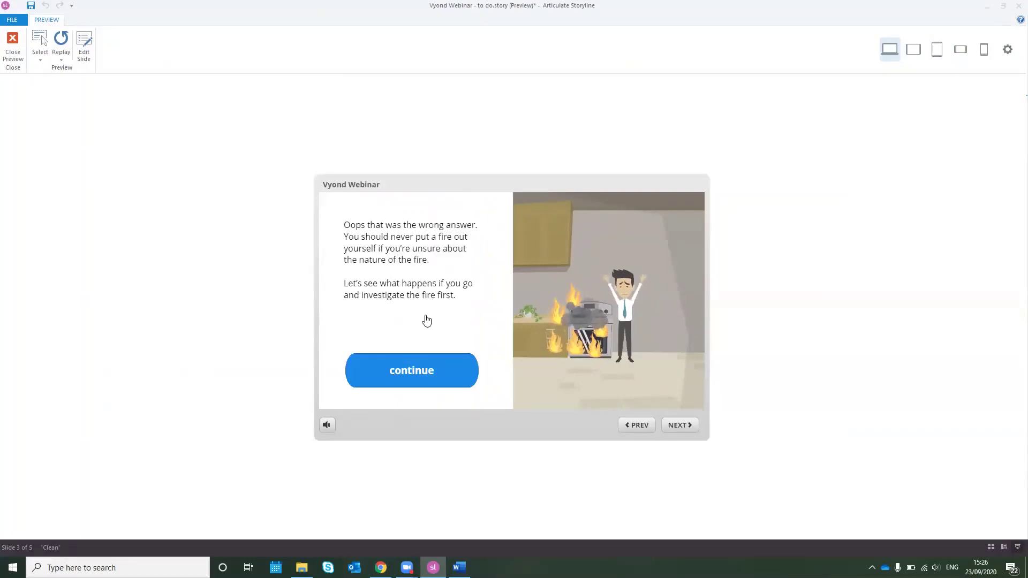
left_click(2, 57)
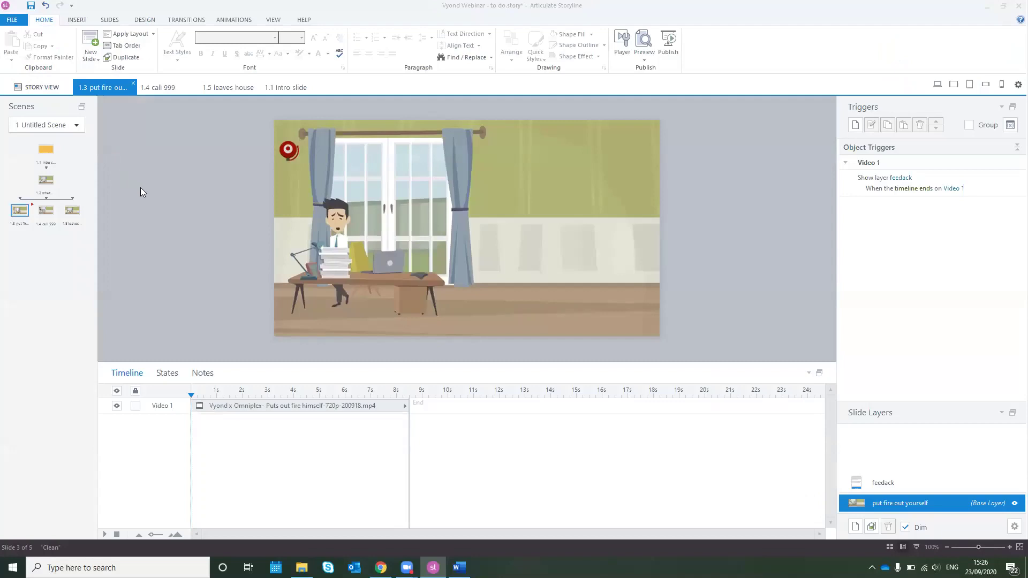
Preview the entire project from Story View, following the "Ignore it, it could be the smoke from cooking earlier" branch to its feedback, and close the preview.
left_click(41, 88)
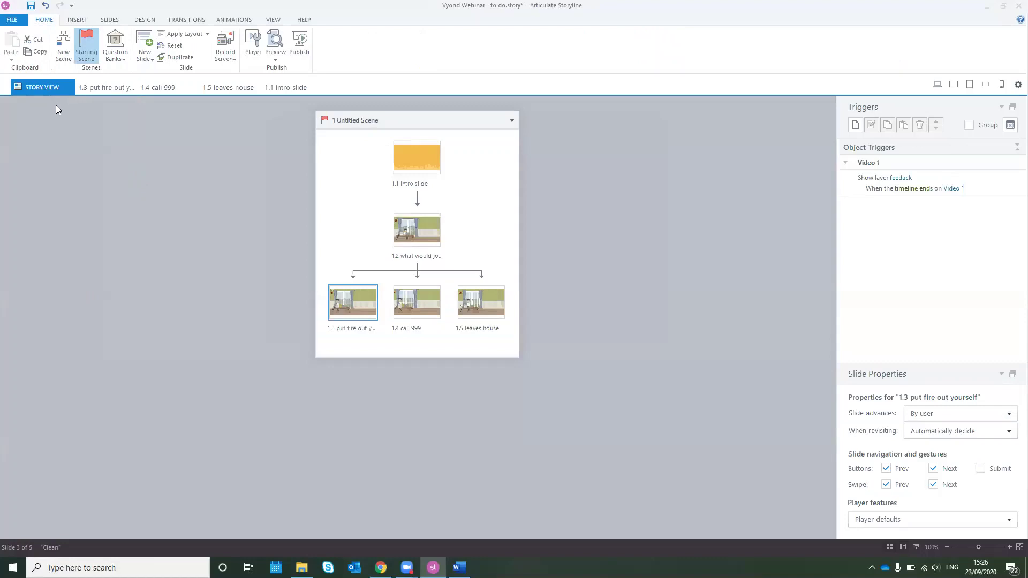
left_click(276, 58)
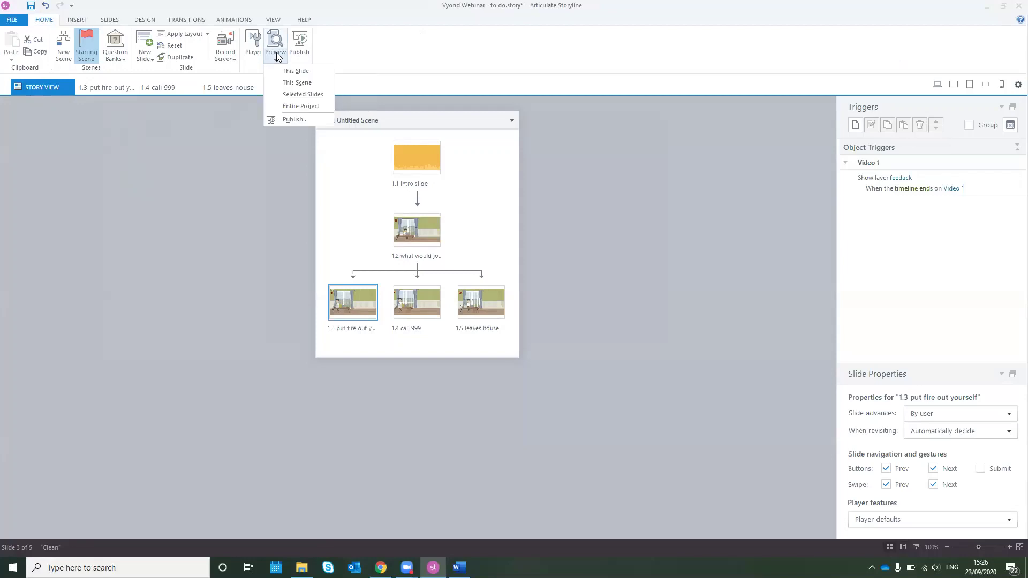
left_click(297, 107)
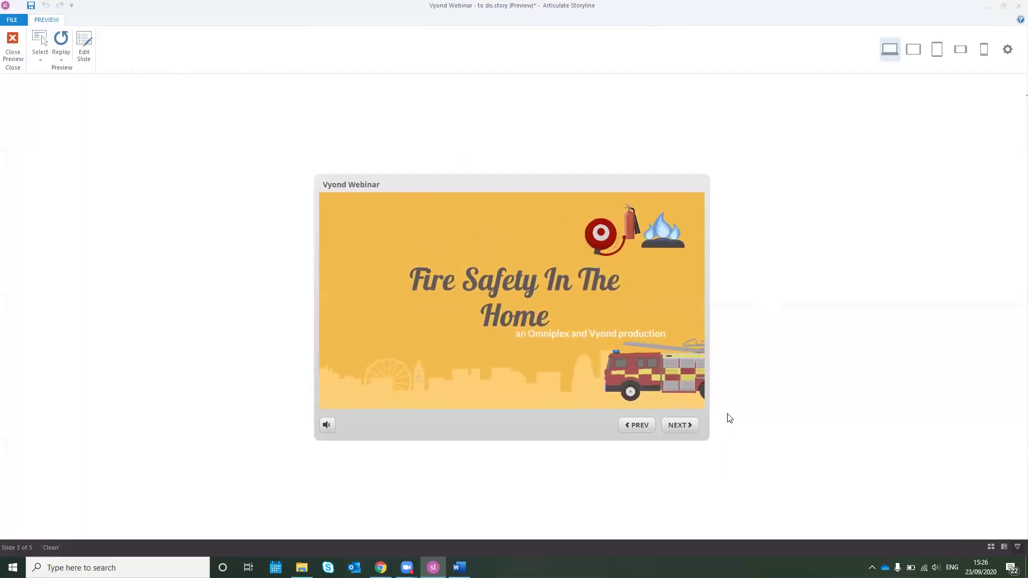
left_click(688, 431)
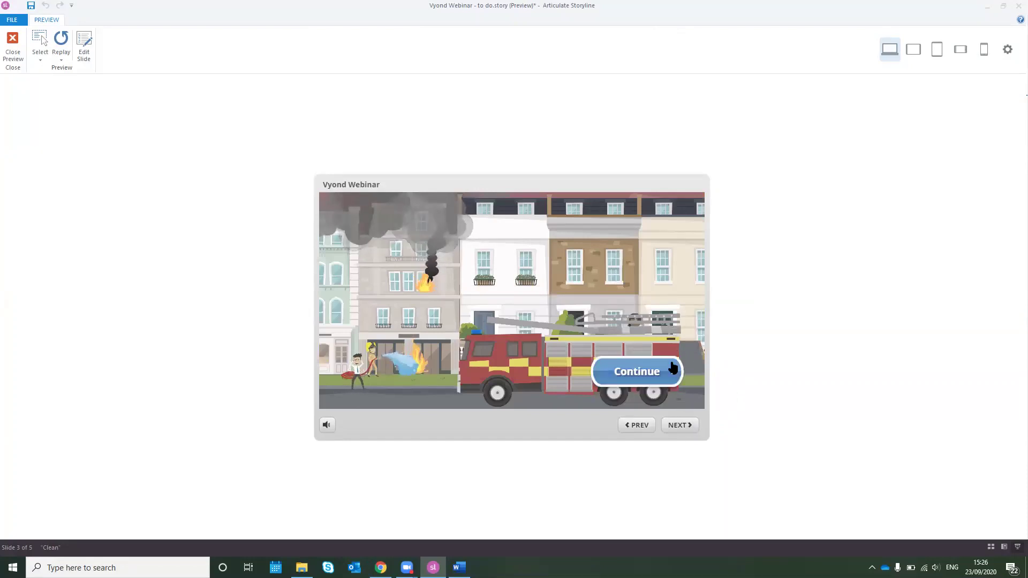
left_click(673, 369)
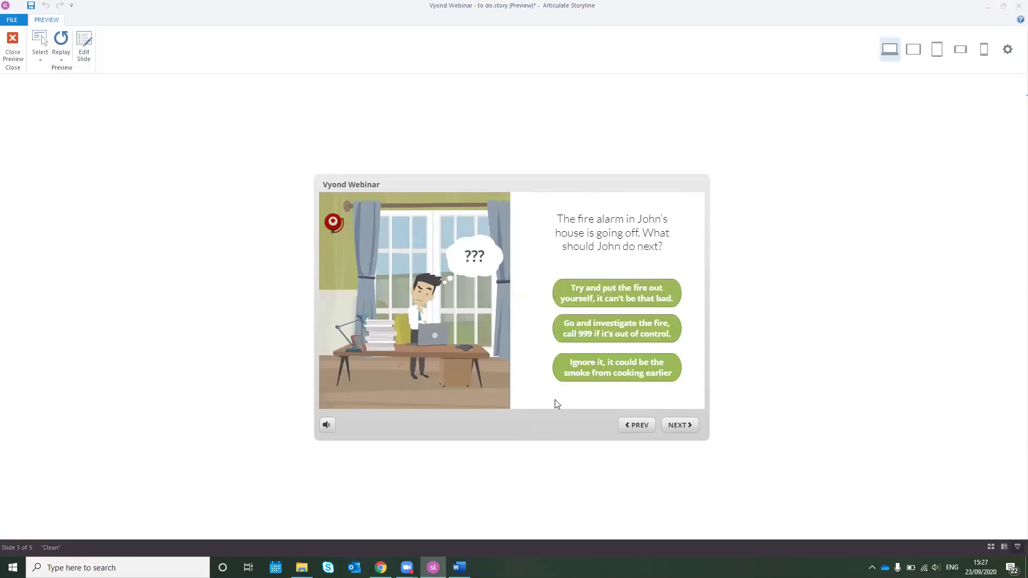
left_click(645, 378)
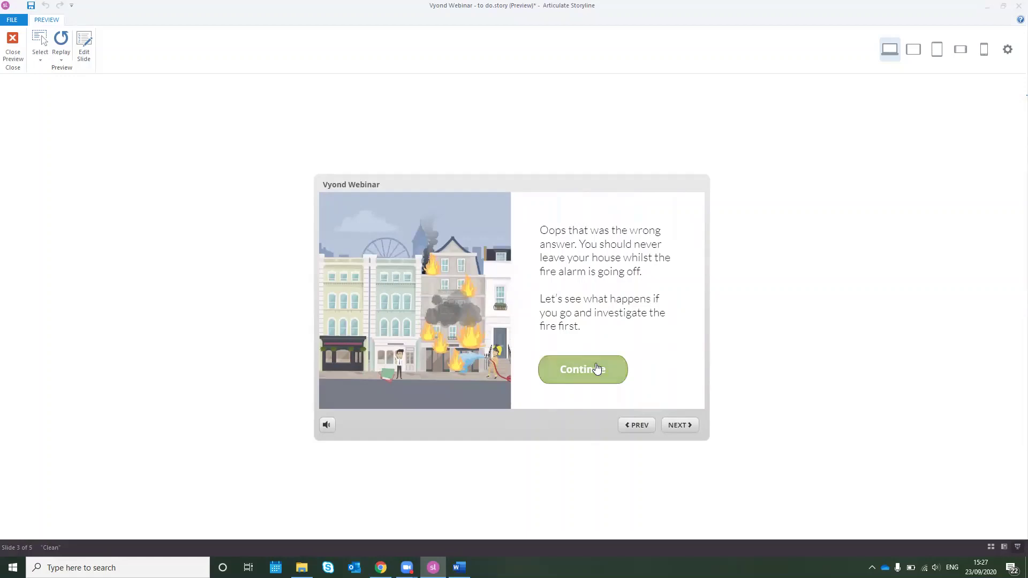
left_click(12, 54)
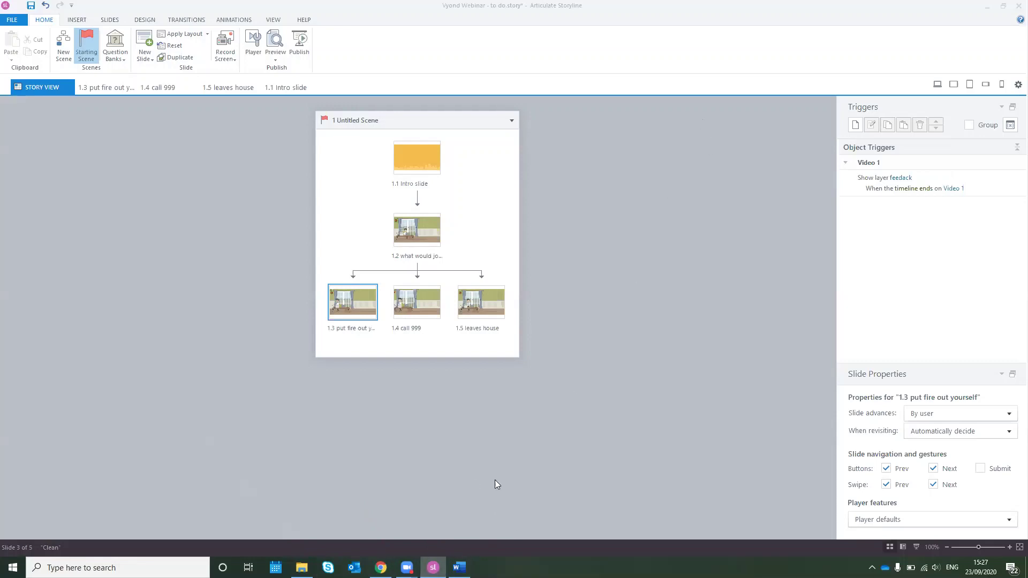
Switch to the Omniplex x Vyond webinar deck in Google Slides and present slide 14, "Any questions?", in full screen.
left_click(380, 568)
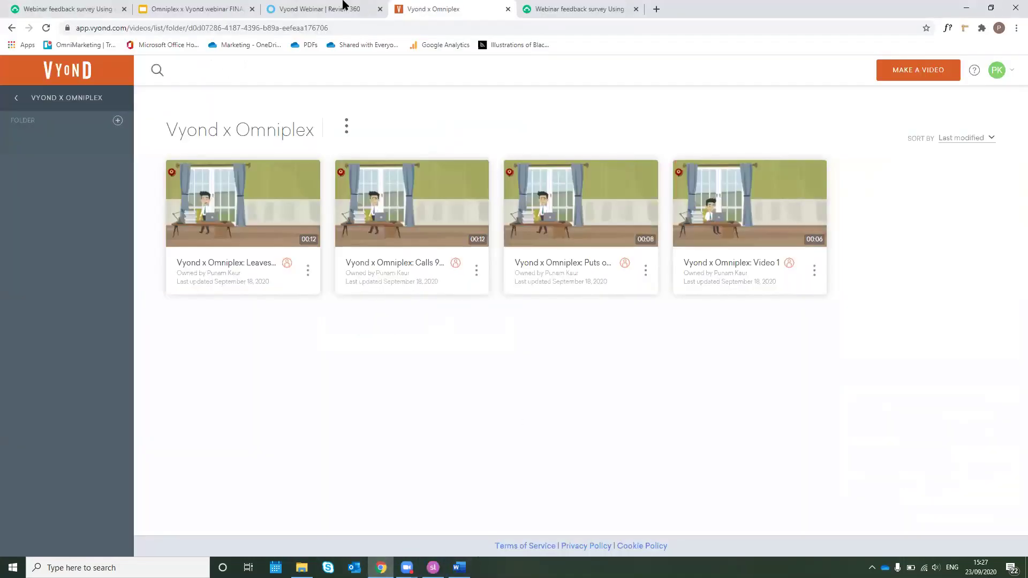
key("ctrl+2")
scroll(40, 444, "down", 1)
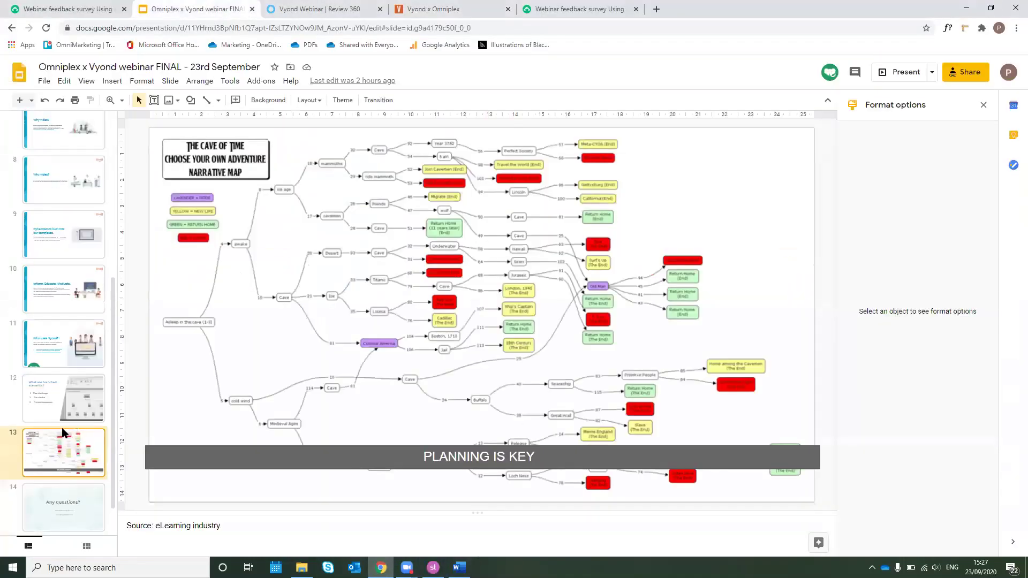
left_click(47, 506)
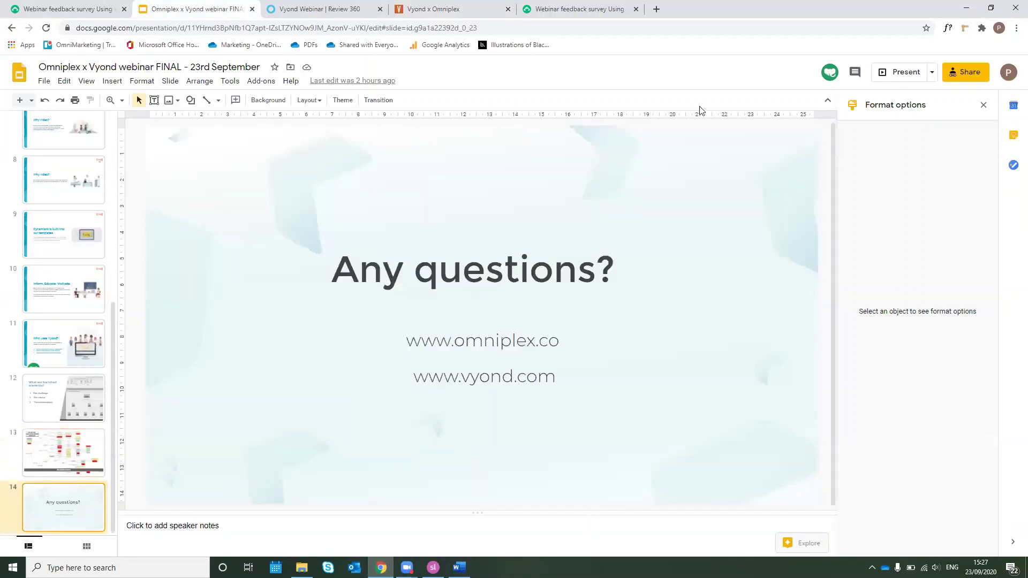
left_click(899, 72)
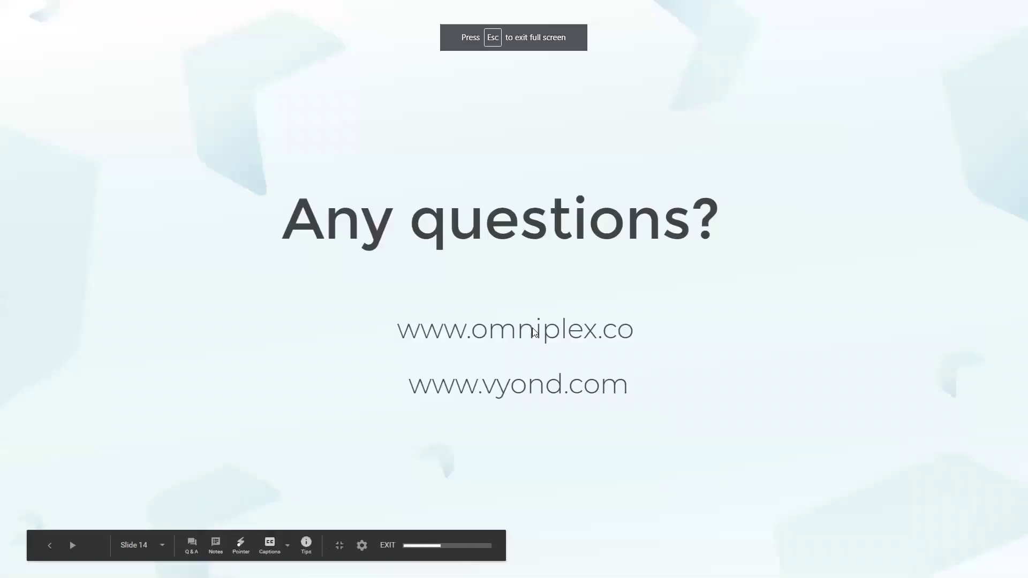